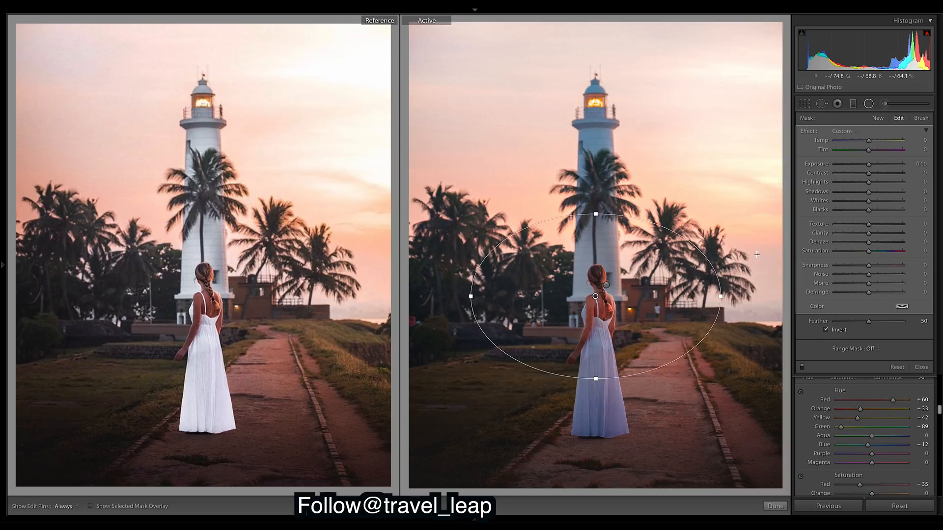
- Brush a local adjustment over the lighthouse tower
click(884, 104)
click(578, 277)
click(884, 104)
- Raise several of the photo's global color and detail sliders to bring it closer to the reference image
drag(872, 357, 896, 357)
drag(872, 330, 895, 330)
scroll(864, 314, up, 1)
scroll(860, 300, down, 10)
drag(869, 238, 874, 239)
scroll(869, 275, up, 4)
drag(835, 276, 894, 277)
- Brush a local adjustment over the woman's white dress and raise its Shadows
click(884, 103)
click(618, 424)
drag(869, 192, 890, 192)
- Add an inverted radial filter over the sky beside the lighthouse and raise its Whites
click(884, 103)
click(884, 104)
click(607, 311)
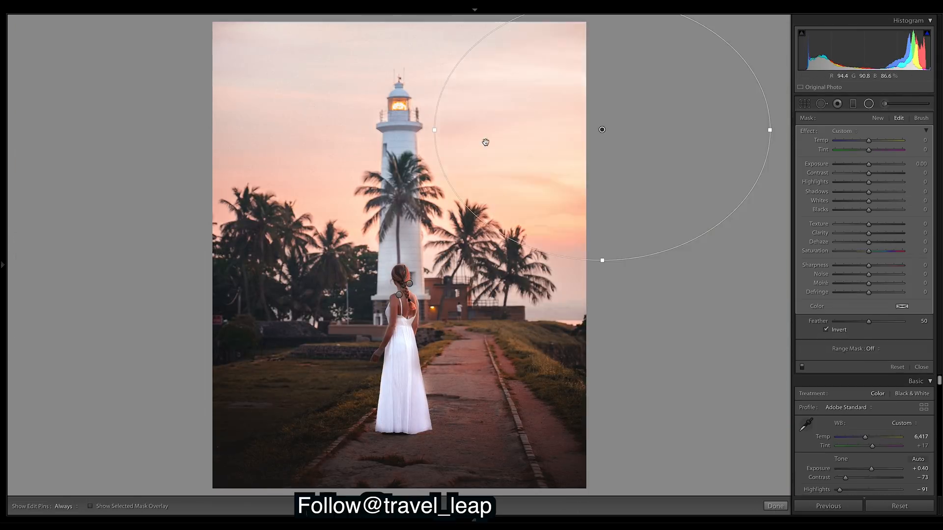
drag(868, 202, 884, 201)
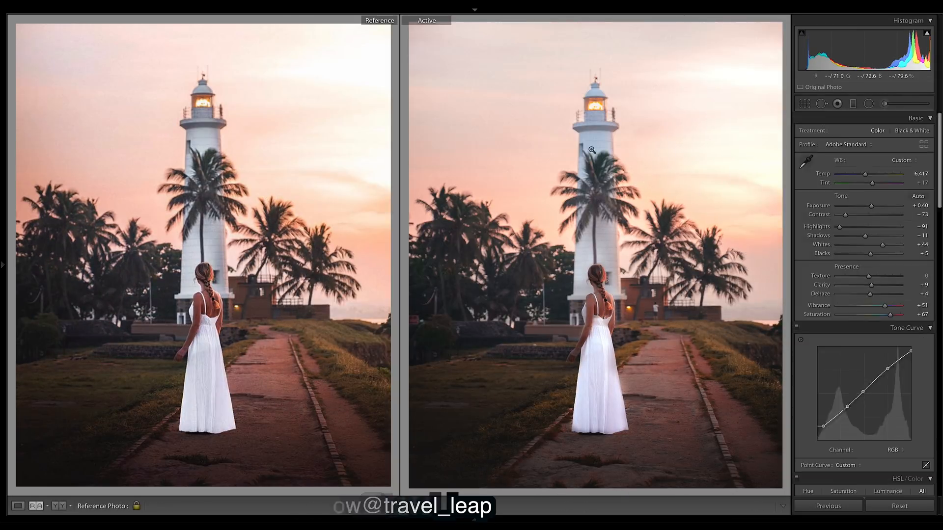
- Compare the edited lighthouse photo with its unedited before version
scroll(864, 294, down, 10)
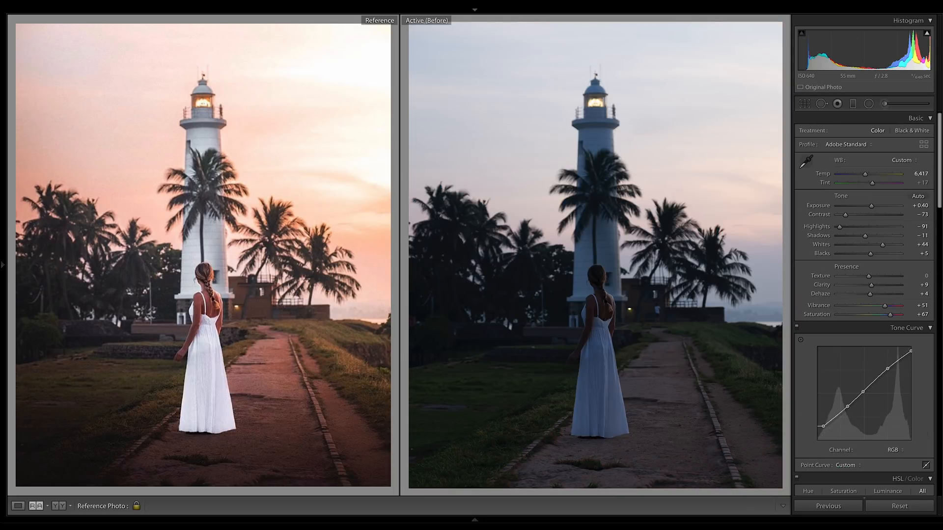
key(backslash)
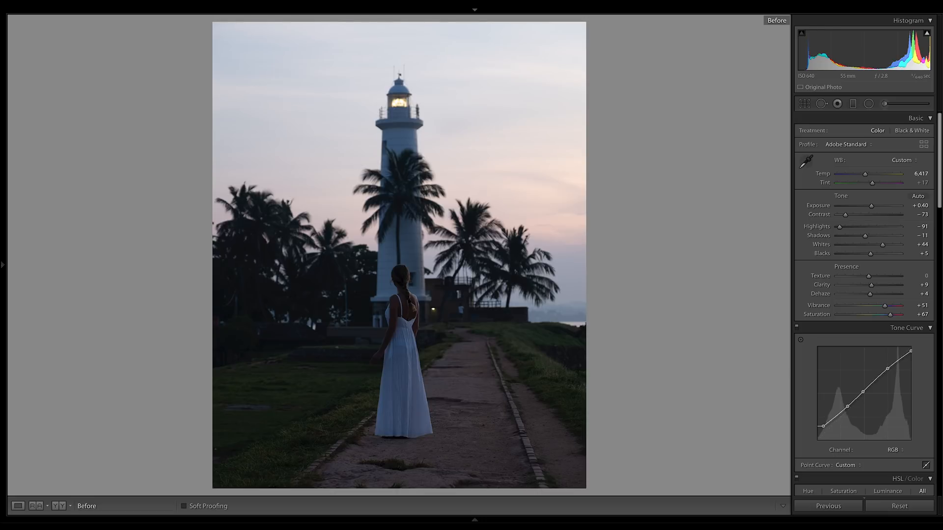
key(backslash)
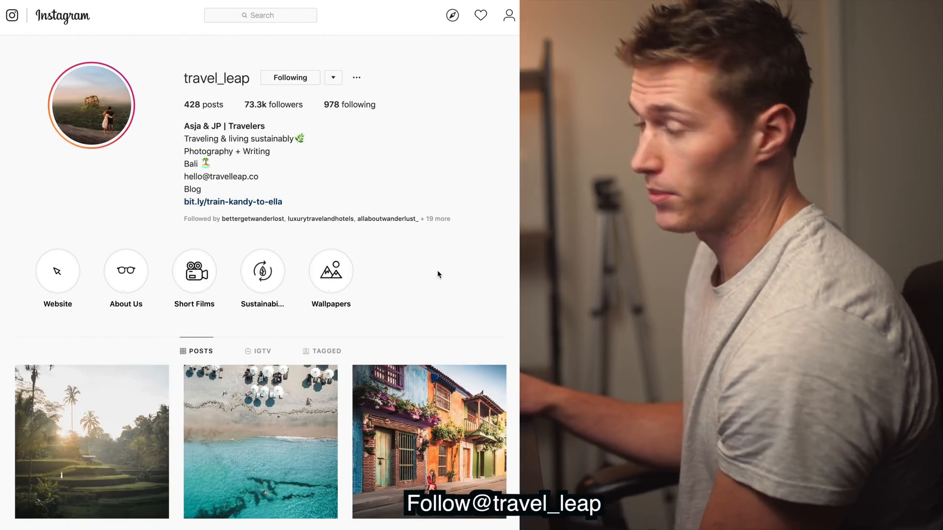
- Switch to the travel_leap Instagram profile, browse its photo grid and view the Galle Fort lighthouse post
scroll(260, 283, down, 5)
scroll(260, 282, up, 5)
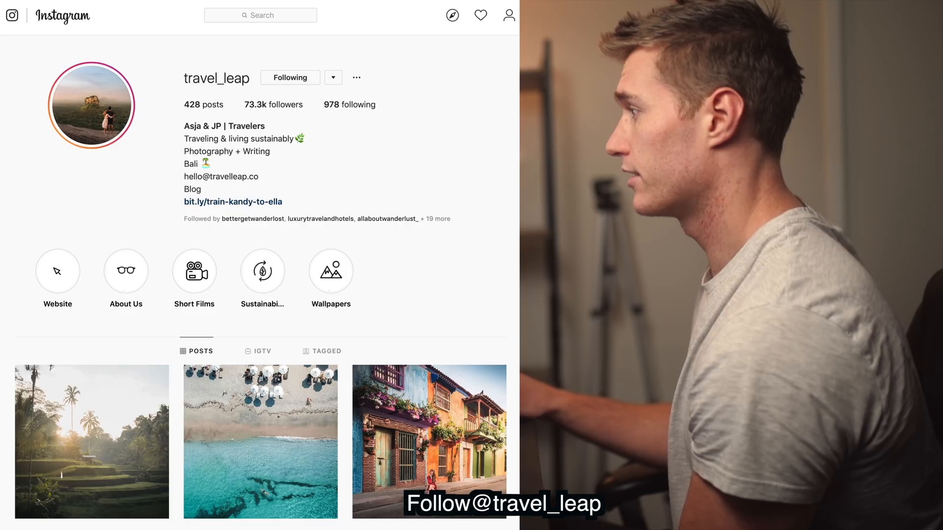
scroll(260, 283, down, 5)
scroll(260, 282, down, 12)
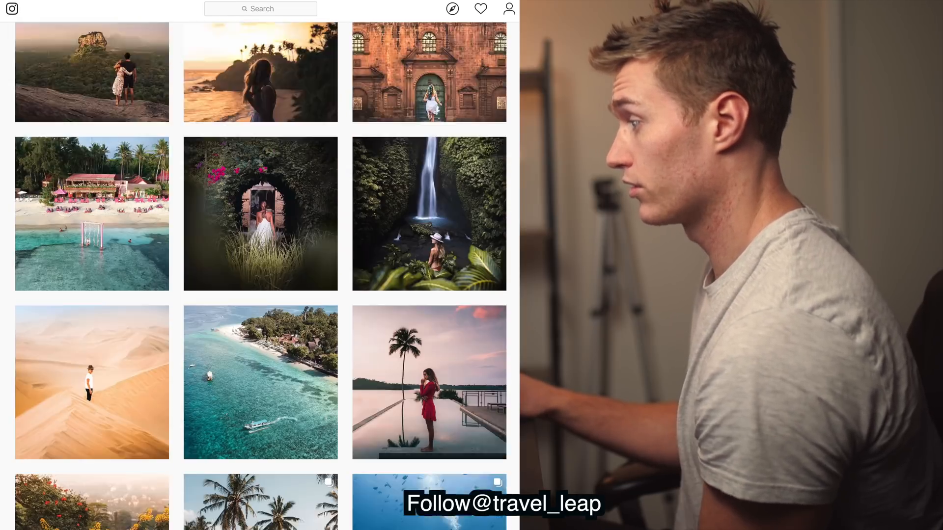
scroll(260, 283, down, 2)
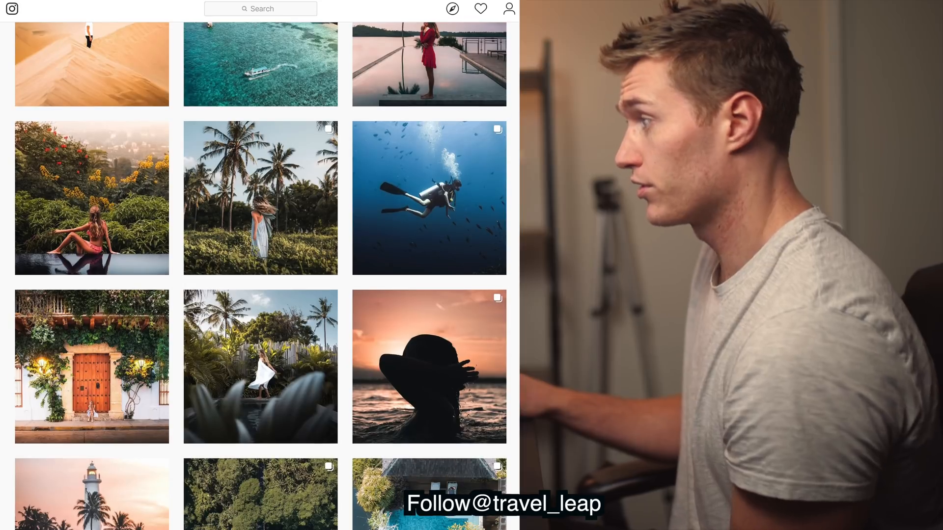
scroll(260, 283, down, 3)
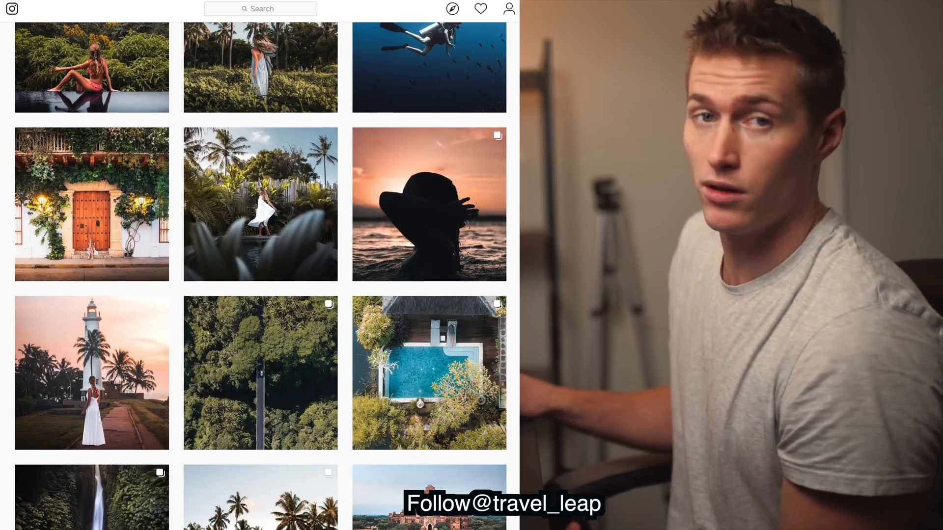
scroll(261, 283, down, 1)
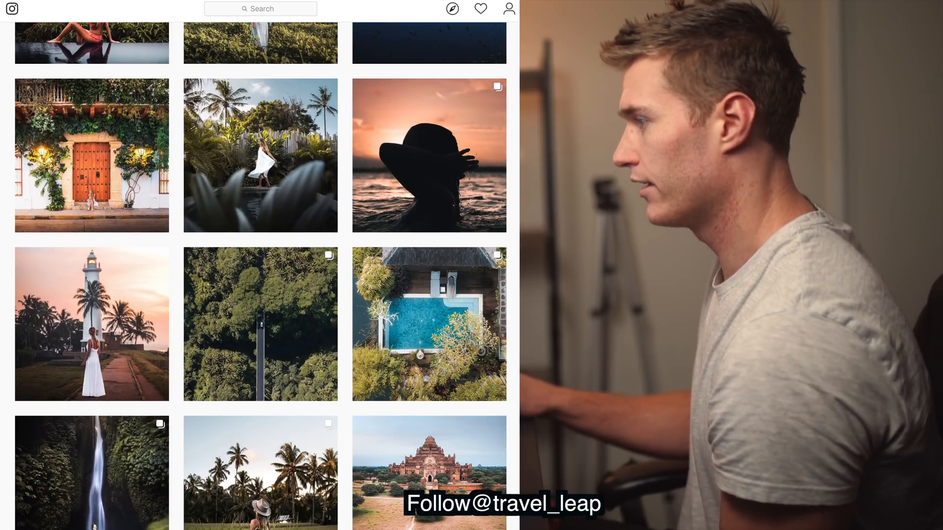
scroll(260, 282, down, 1)
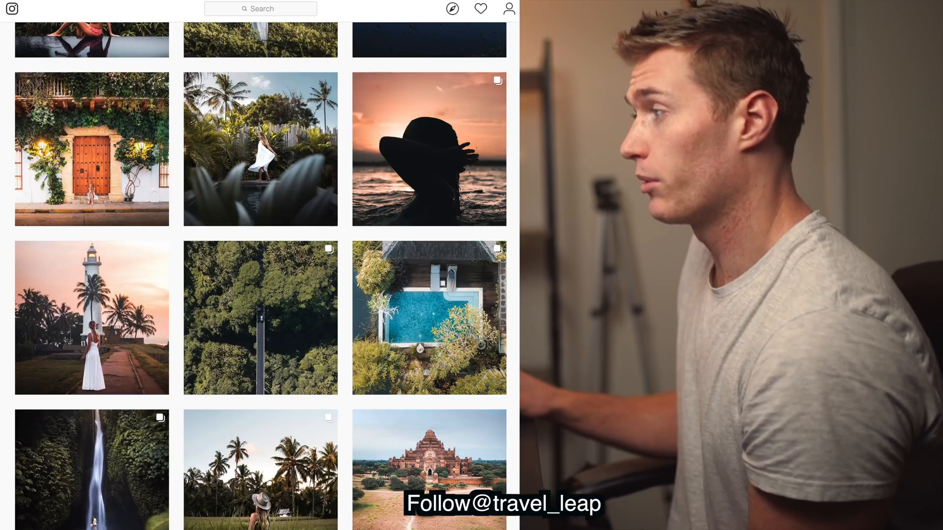
scroll(137, 238, down, 2)
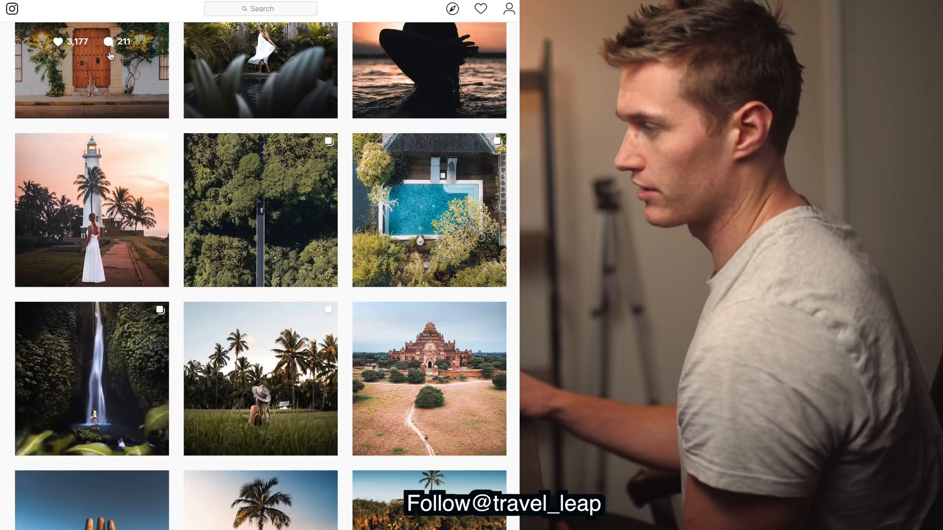
click(101, 184)
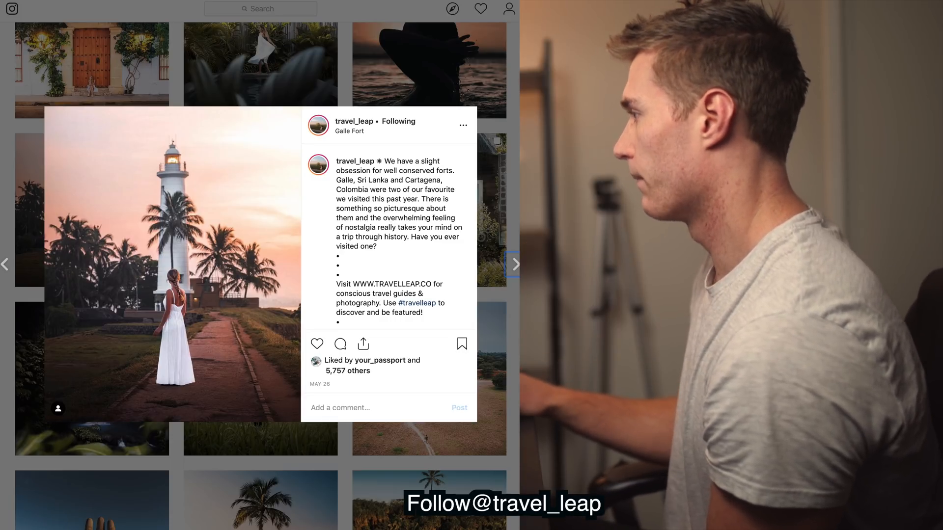
- View the Desa Visesa Ubud post with the woman in the grass field and browse the photos below it
key(Escape)
scroll(260, 275, down, 5)
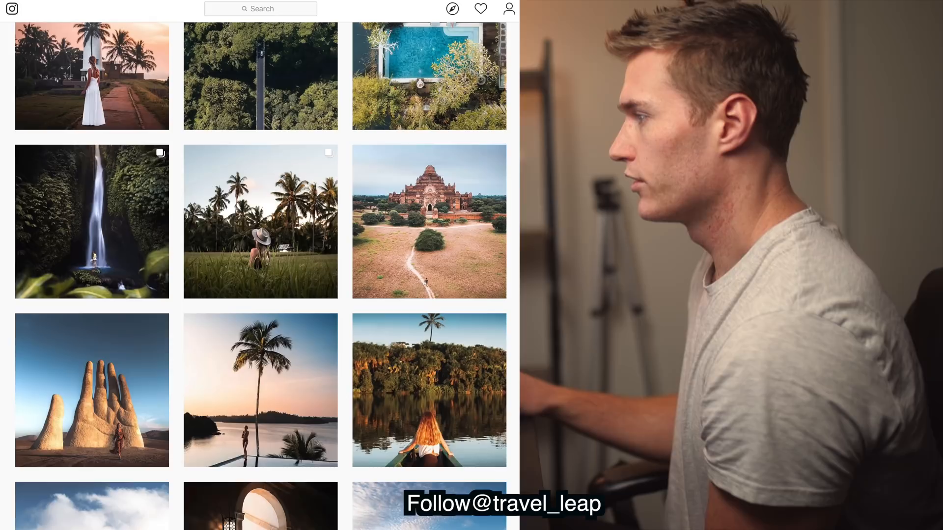
scroll(260, 275, up, 3)
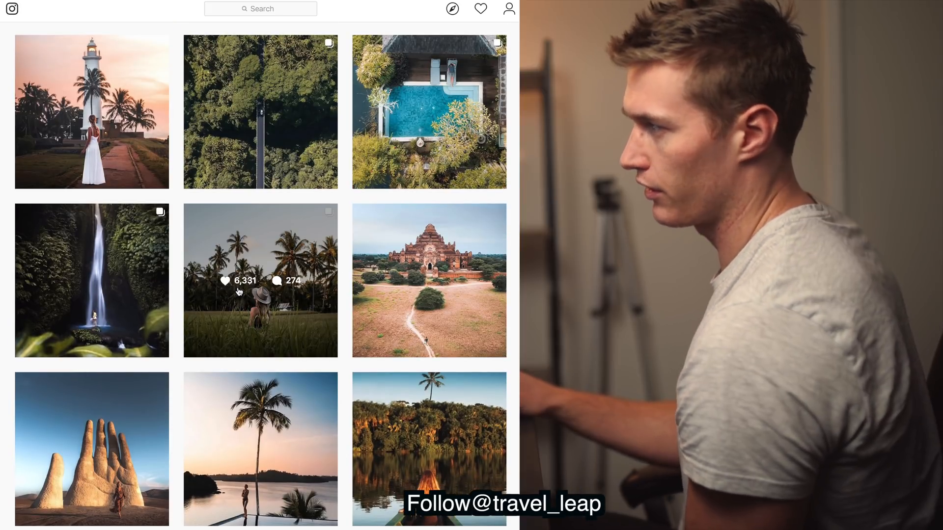
click(234, 259)
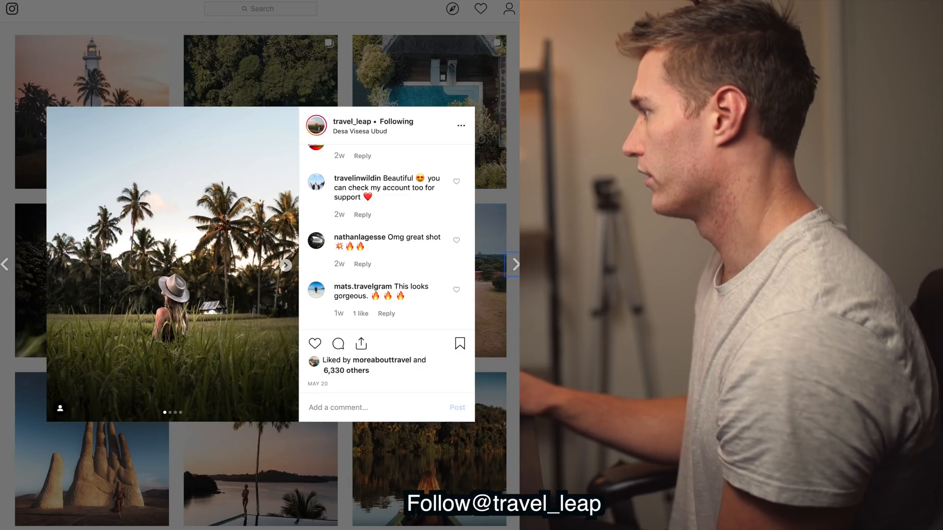
key(Escape)
scroll(261, 276, down, 9)
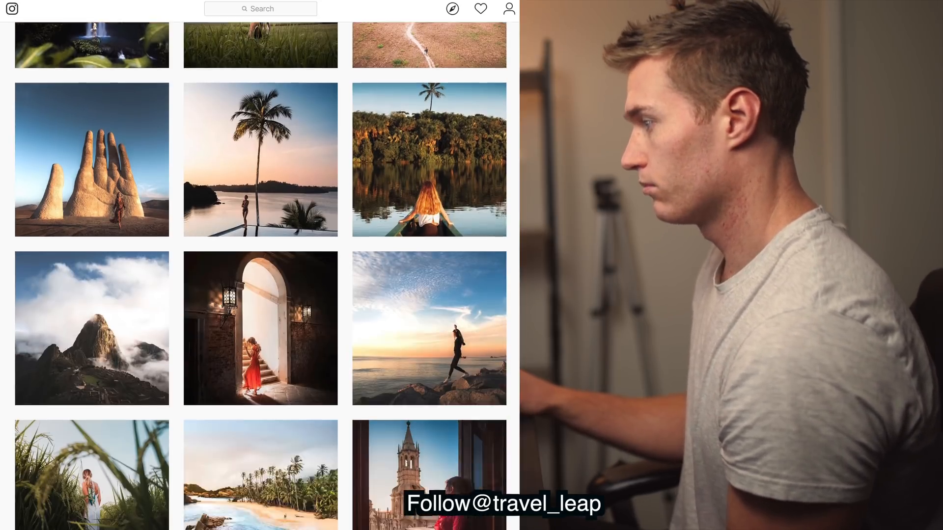
- View the Slow Gili Air garden post and the Galle Fort lighthouse post to compare their looks
scroll(261, 276, up, 12)
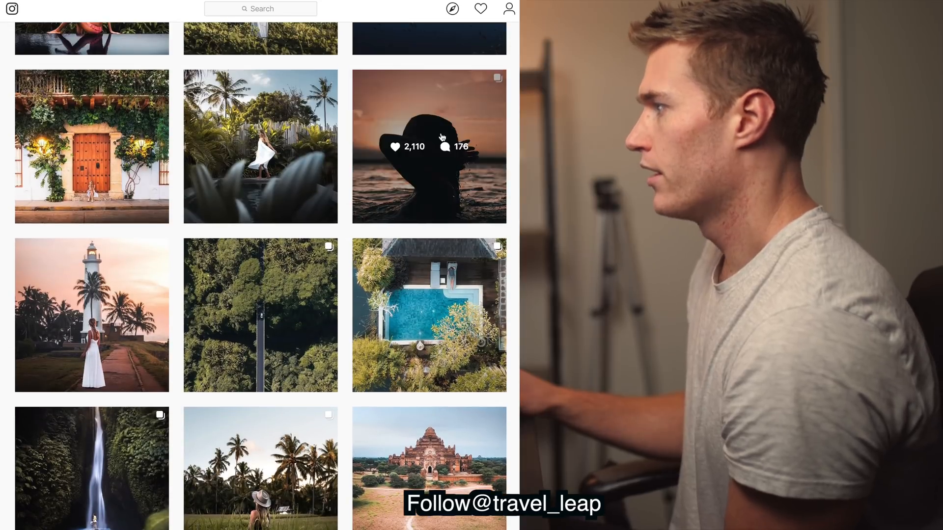
click(361, 216)
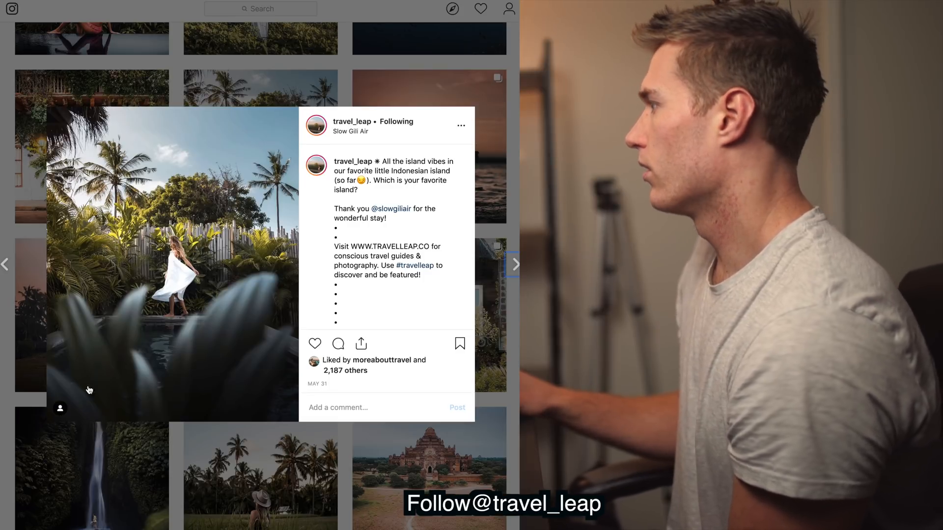
key(Escape)
click(81, 376)
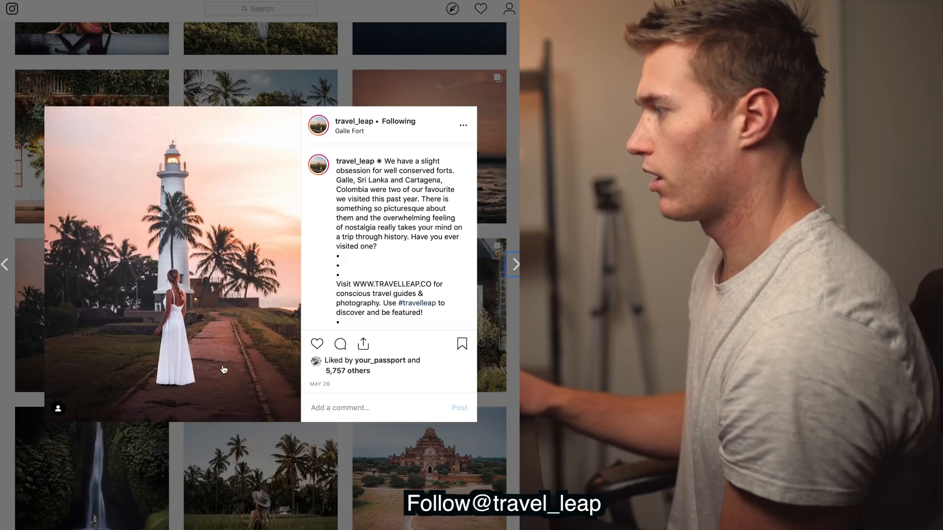
key(Escape)
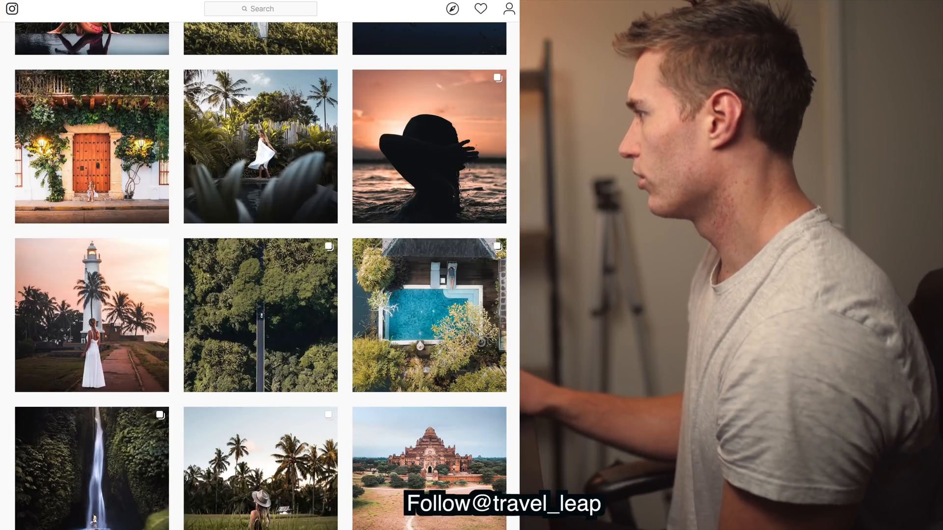
- Open the travel blog linked in the profile's bio and look over its recent posts
scroll(111, 241, up, 15)
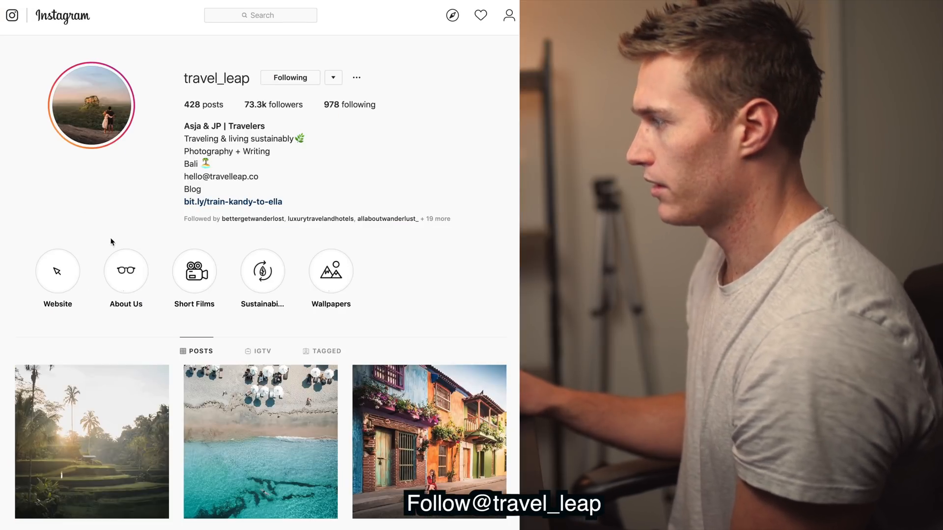
click(244, 207)
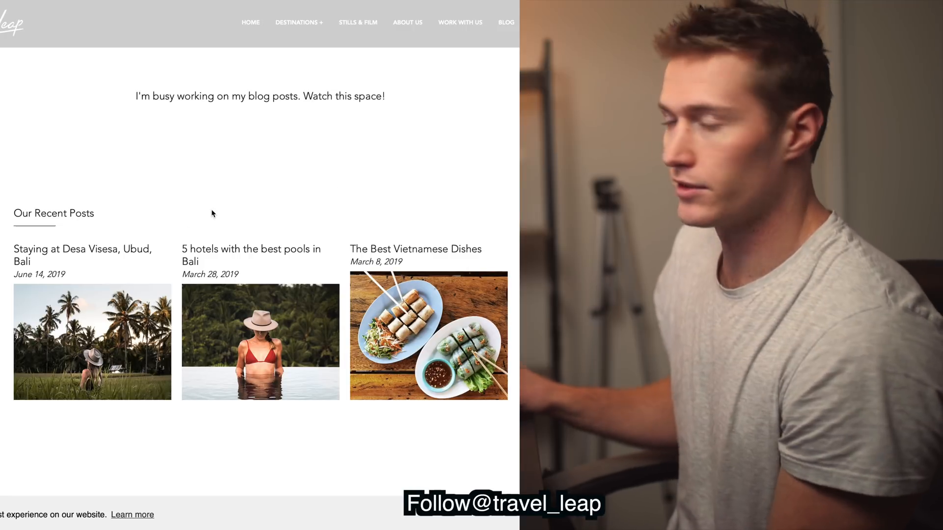
click(252, 253)
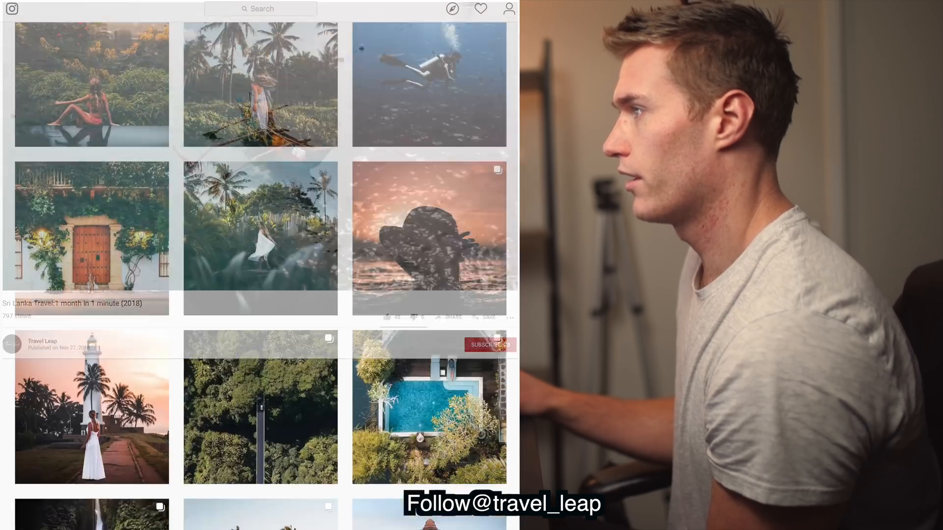
- Find the lighthouse photo in the Instagram grid again and open it
scroll(160, 163, down, 5)
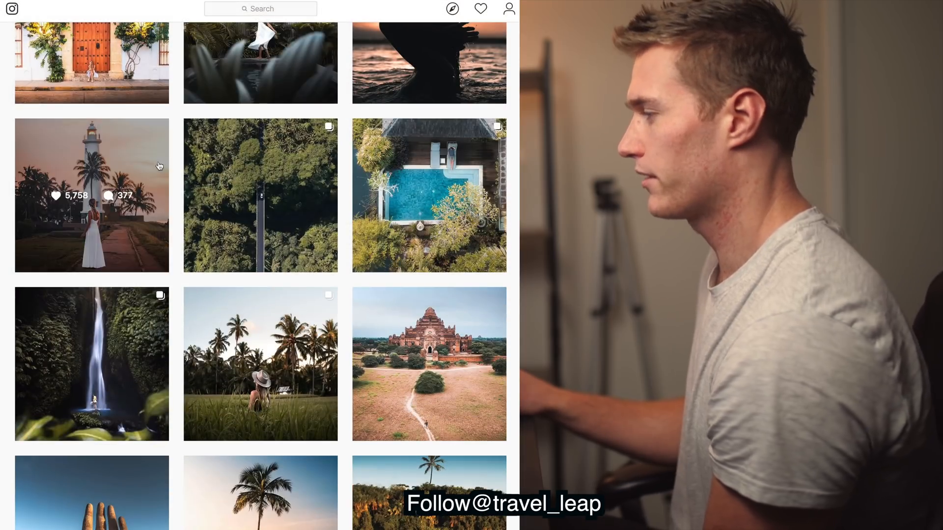
click(160, 164)
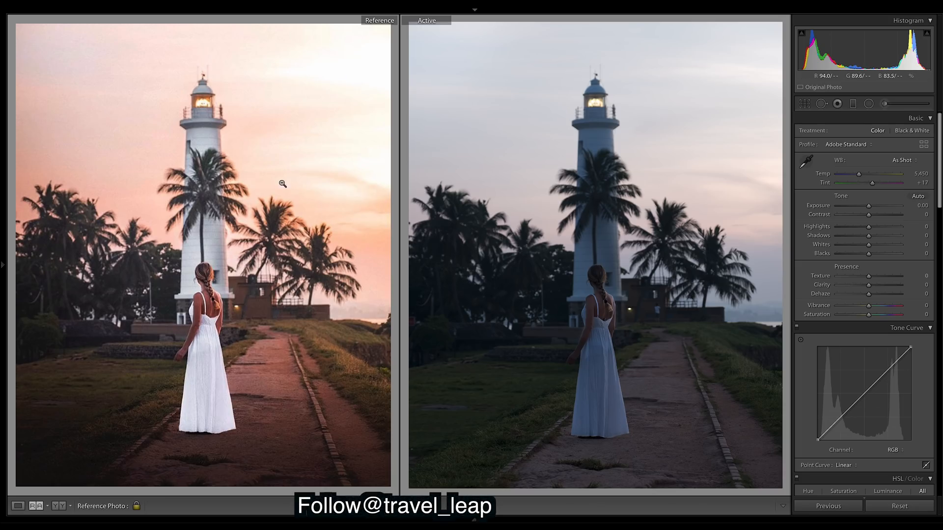
- In Lightroom, set the active photo's Exposure to +0.40, Temp to 6,417 and Contrast to −82
drag(865, 204, 872, 208)
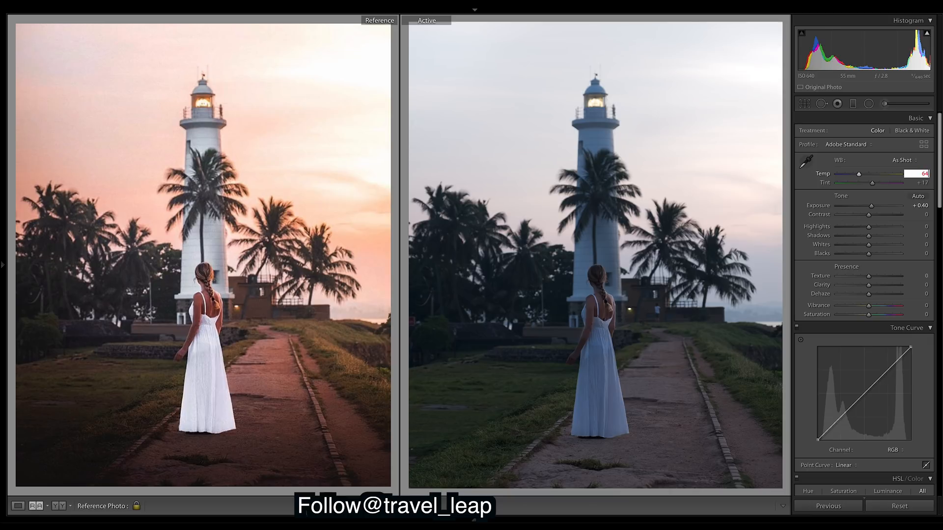
key(Return)
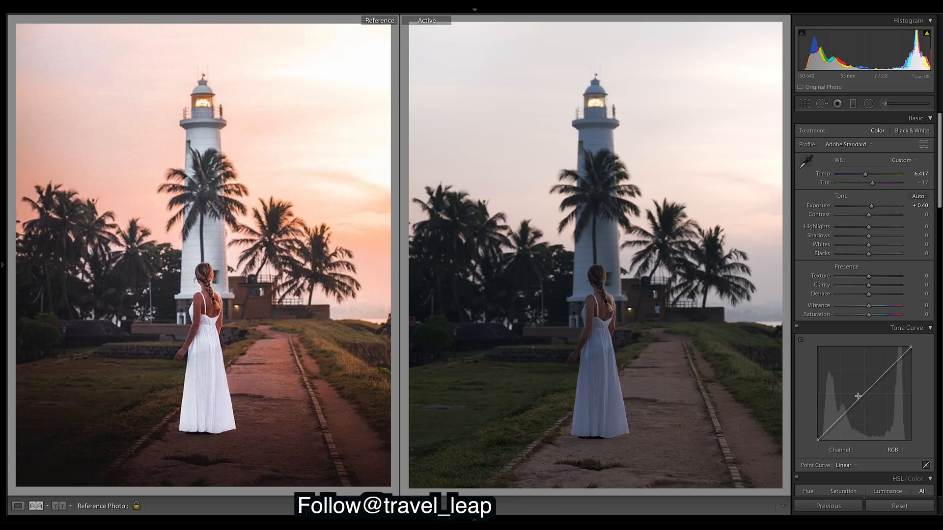
click(843, 216)
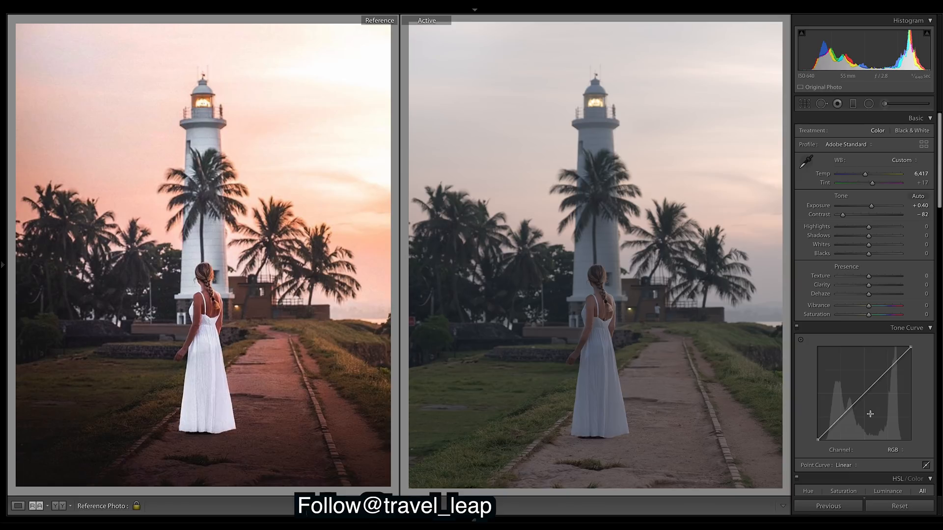
- Shape the red channel's tone curve into an S-curve by lowering the shadows and bringing the midtones back to centre
click(892, 450)
click(893, 458)
drag(833, 424, 833, 436)
drag(864, 404, 865, 396)
- Give the green channel's tone curve a matching S-curve with lowered shadows and centred midtones
click(893, 450)
click(893, 458)
drag(833, 424, 832, 437)
drag(865, 409, 865, 397)
- Give the blue channel's tone curve the same S-curve with lowered shadows and centred midtones
click(893, 449)
click(894, 459)
drag(834, 428, 864, 400)
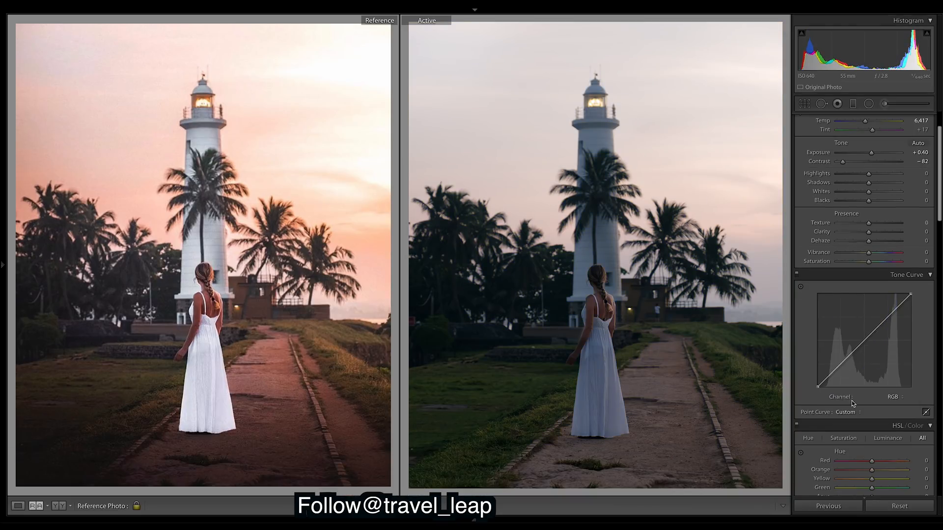
- Fade the RGB tone curve by lifting the black point, adding shadow, midtone and highlight points, and lowering the white point
drag(818, 386, 847, 354)
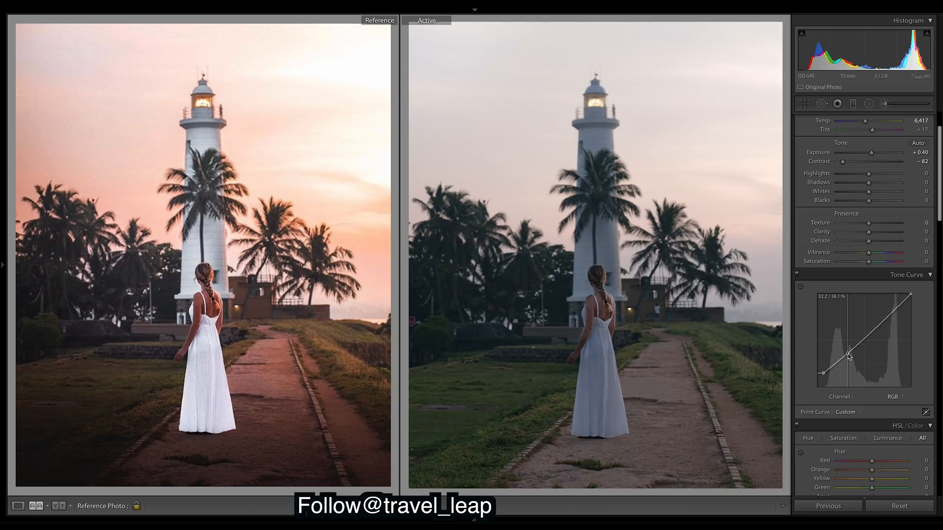
click(863, 338)
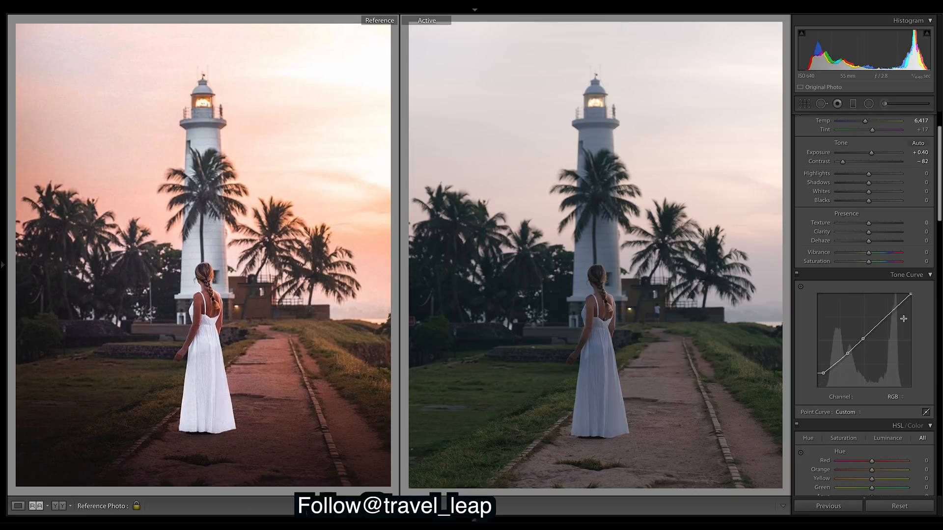
click(887, 316)
drag(911, 294, 911, 298)
- Review the tone curves of the red and blue channels
click(899, 397)
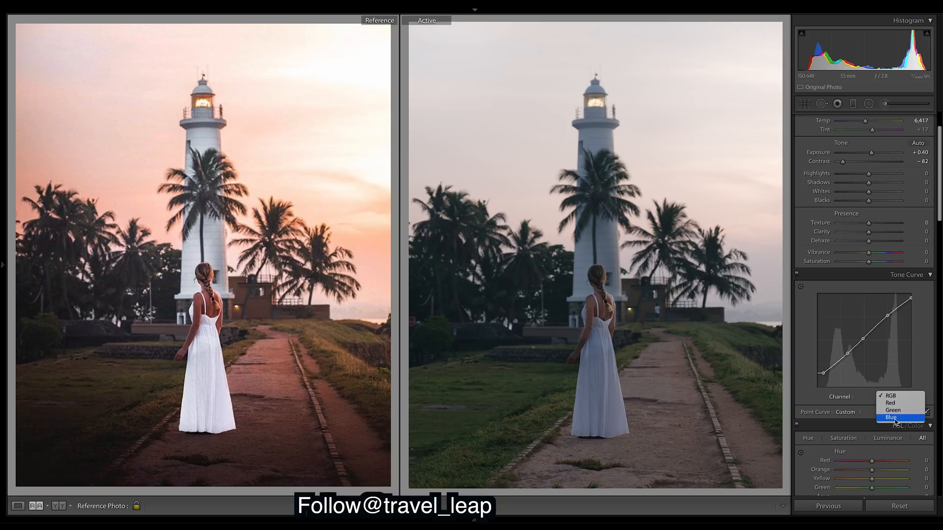
click(898, 403)
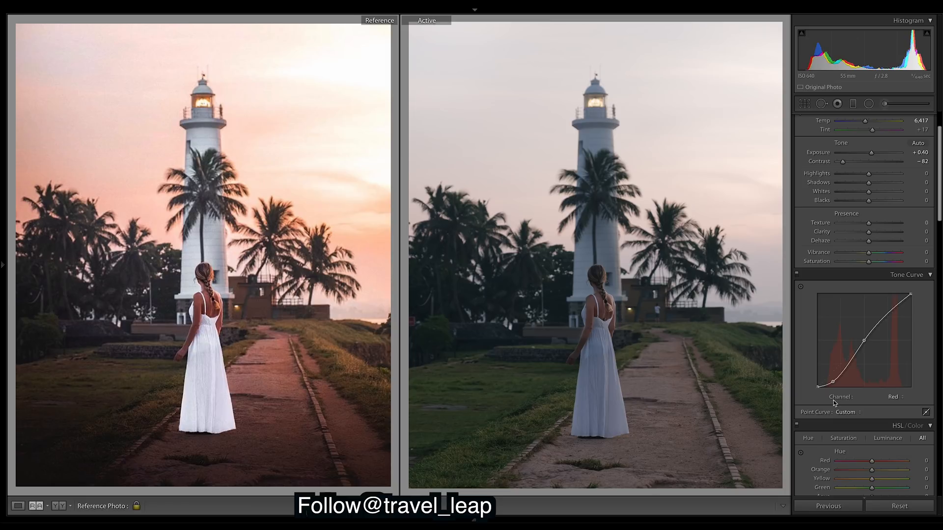
click(898, 398)
click(902, 411)
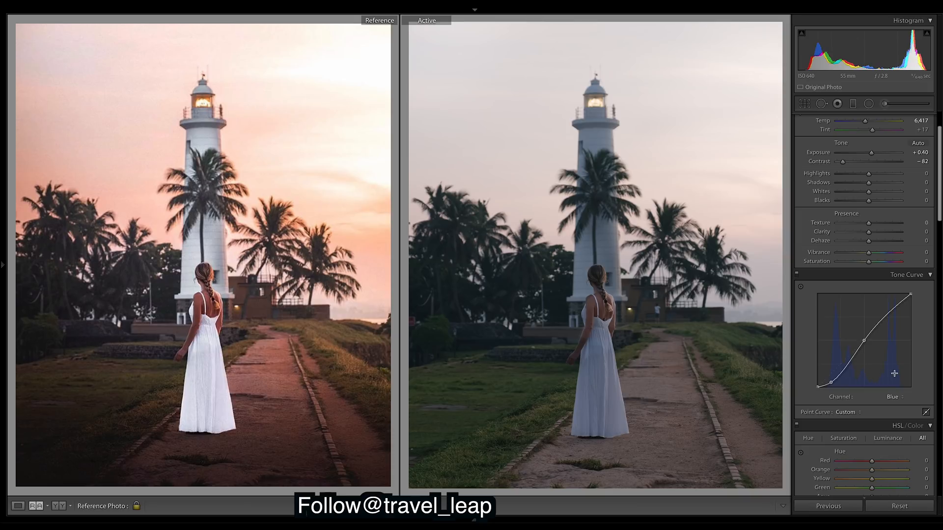
- Flatten the RGB tone curve to compare the photo without its fade, and undo the flattening
click(899, 397)
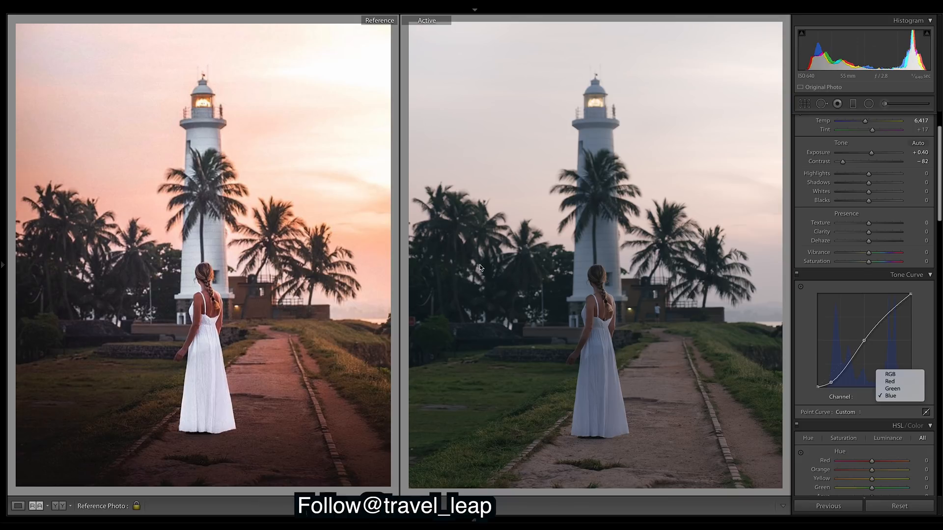
click(846, 388)
click(908, 375)
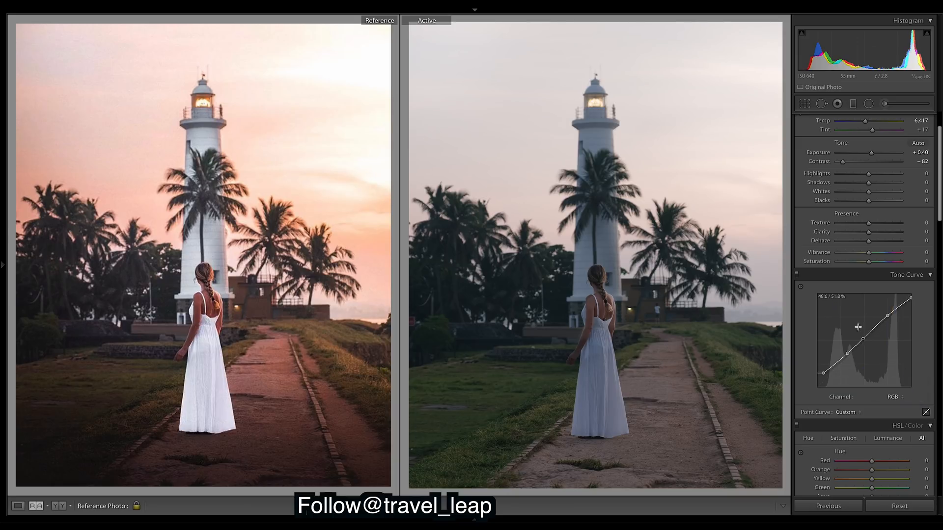
right_click(876, 353)
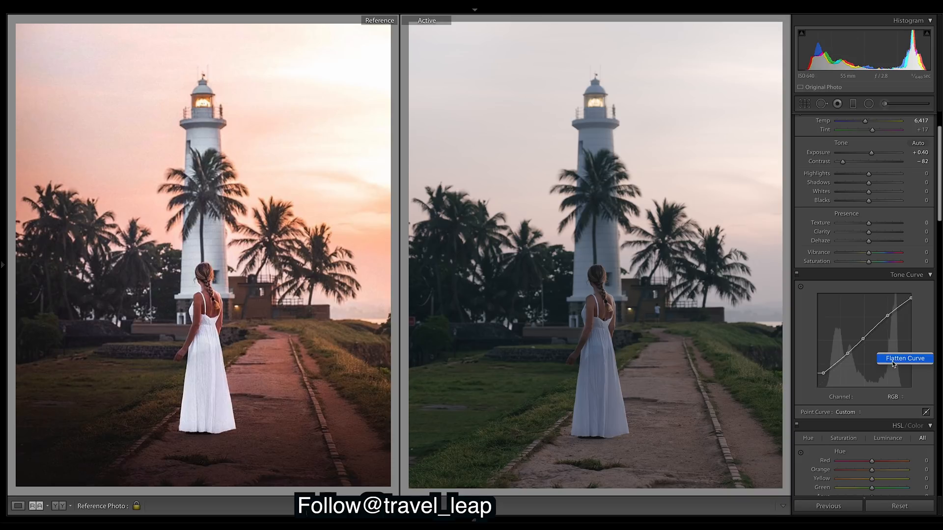
click(892, 362)
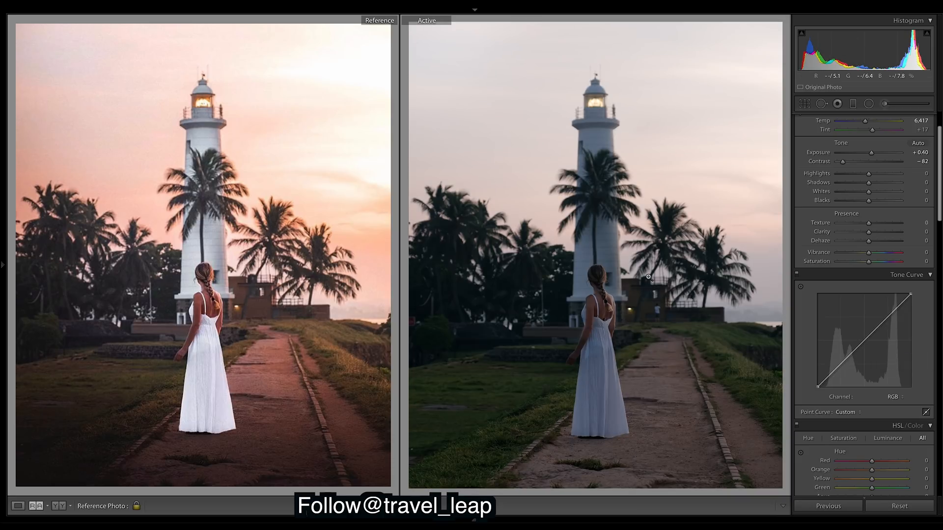
key(ctrl+z)
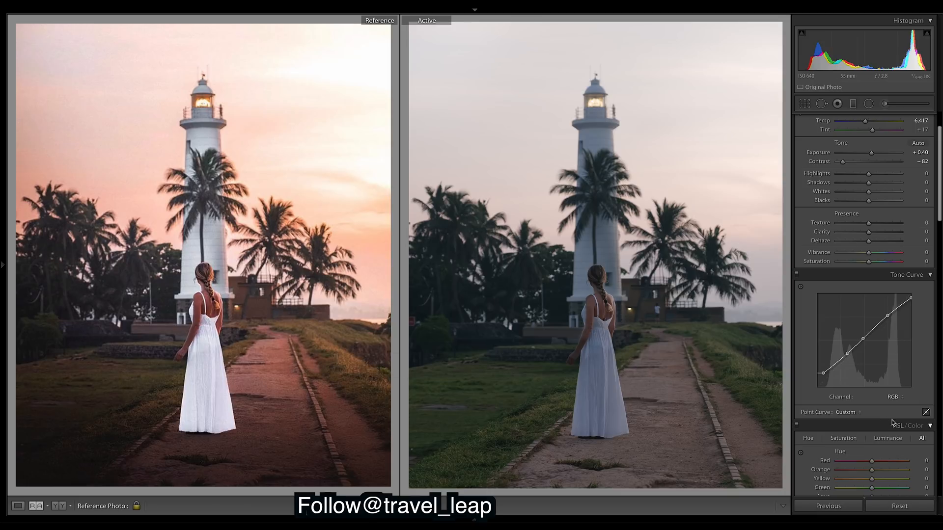
- Try darkening the photo with Shadows at −59 and Blacks at −32
click(848, 201)
click(849, 182)
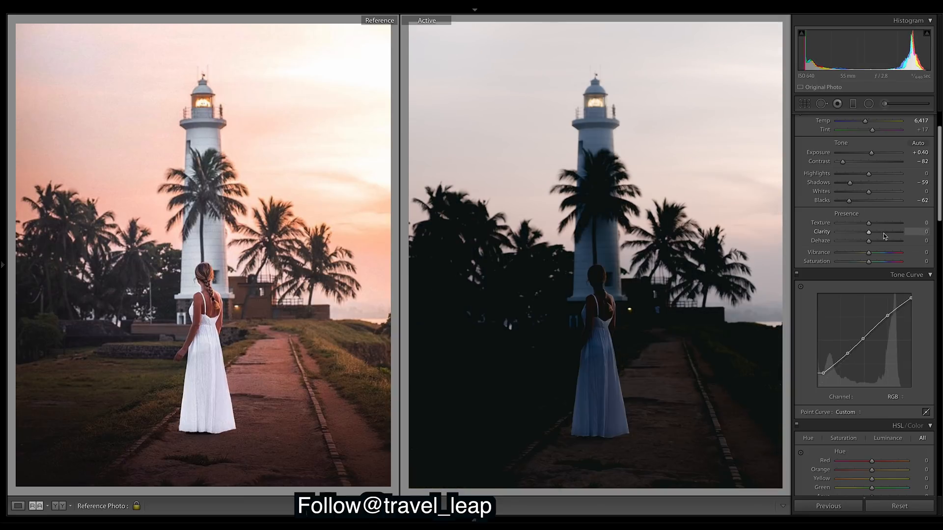
drag(848, 201, 858, 201)
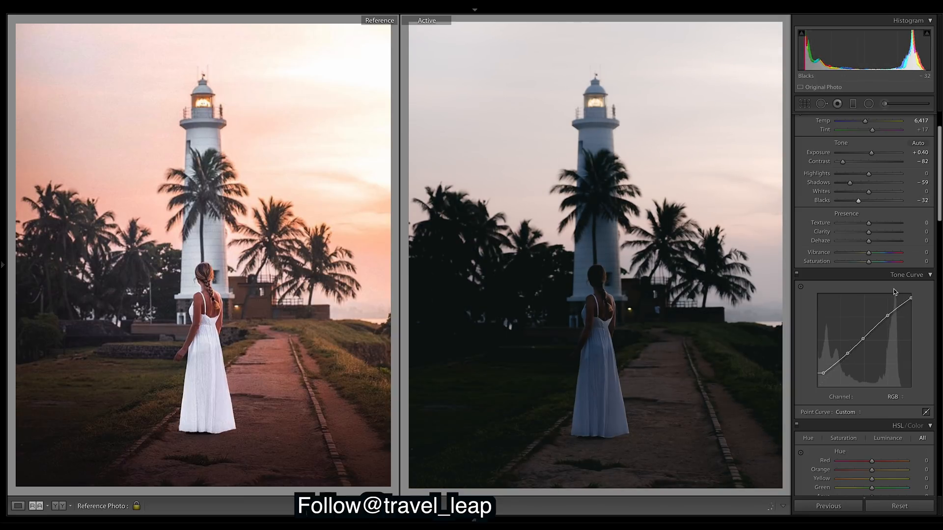
- Flatten the red, green and blue tone curves and try Contrast +38, Shadows −47 and Blacks +7 instead
click(893, 397)
click(898, 403)
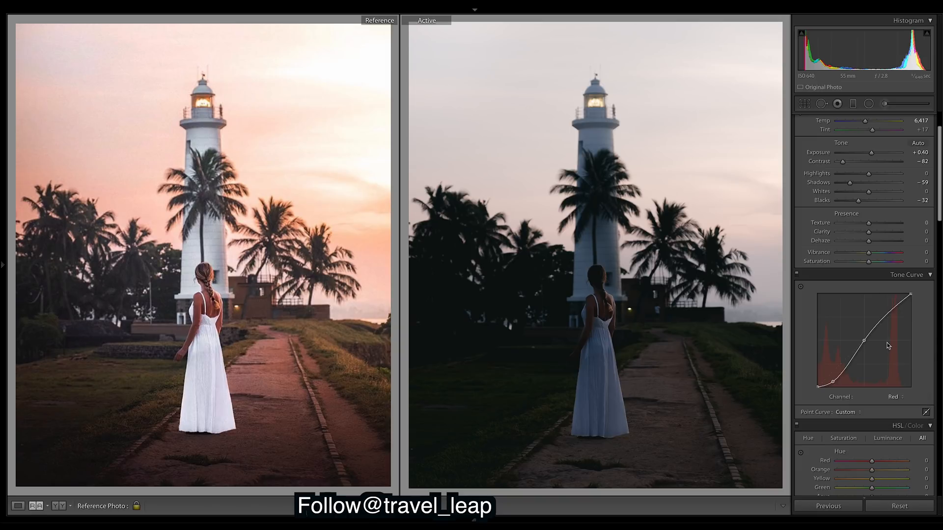
click(905, 399)
click(902, 406)
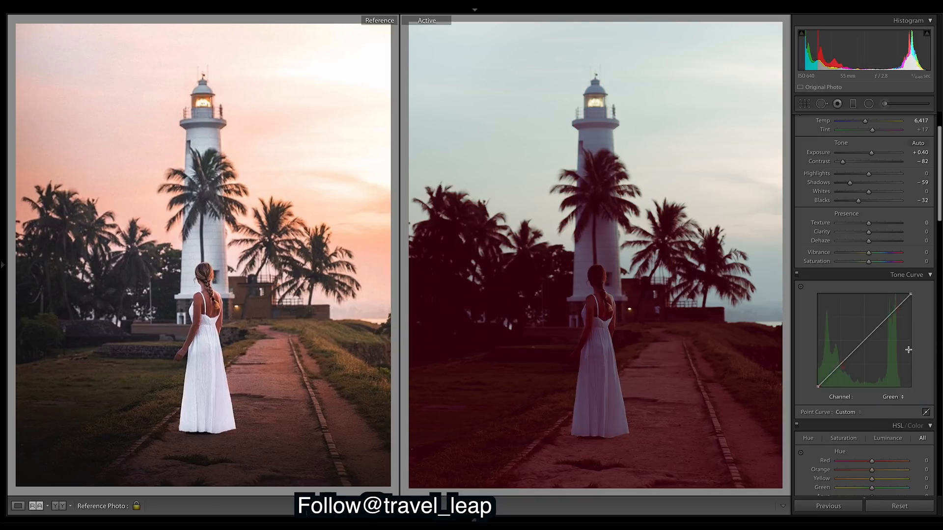
click(905, 398)
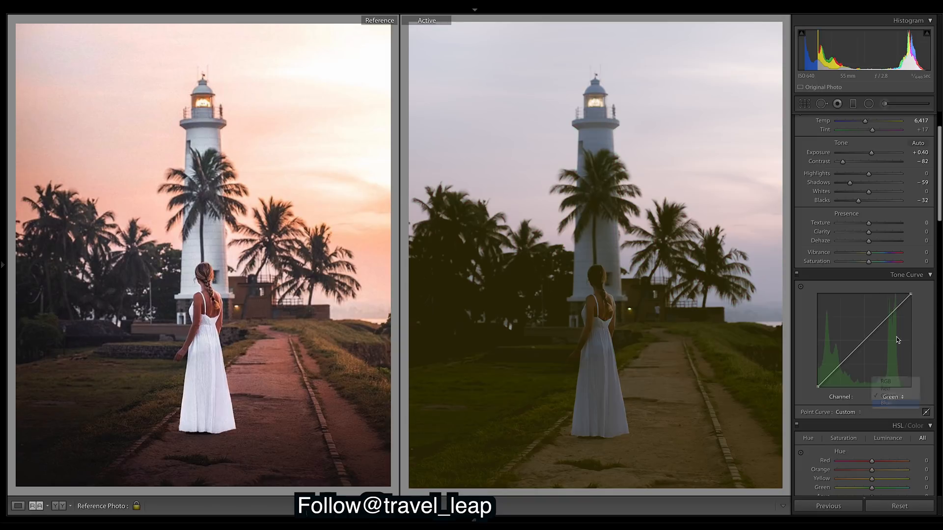
click(900, 405)
right_click(911, 339)
click(910, 340)
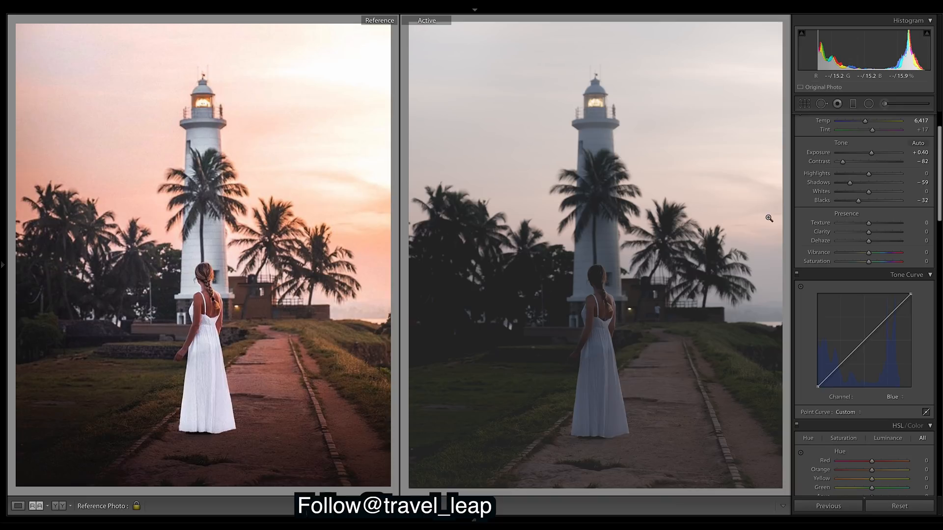
drag(857, 202, 880, 162)
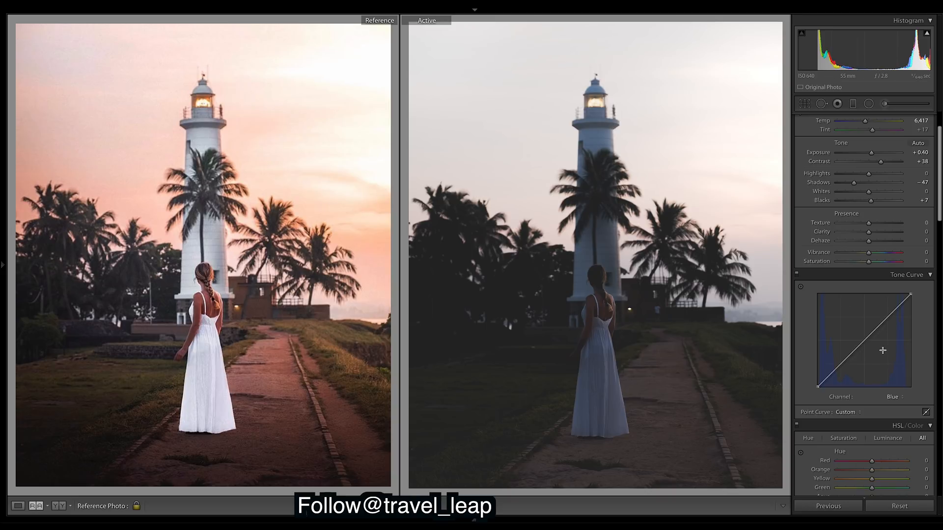
- Undo the trial slider changes and channel flattening to restore the S-curves and the earlier tone settings
key(ctrl+z)
key(ctrl+z)
key(ctrl+z)
key(ctrl+z)
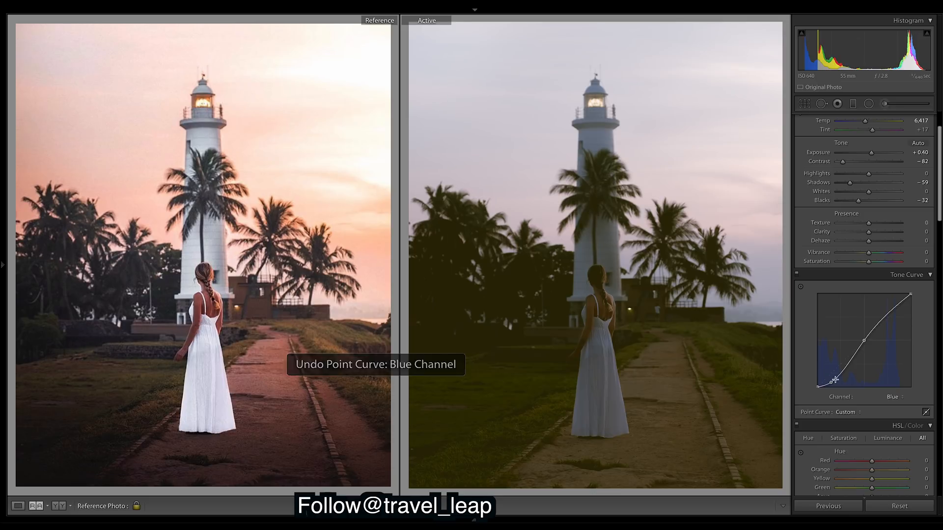
key(ctrl+z)
key(ctrl+z)
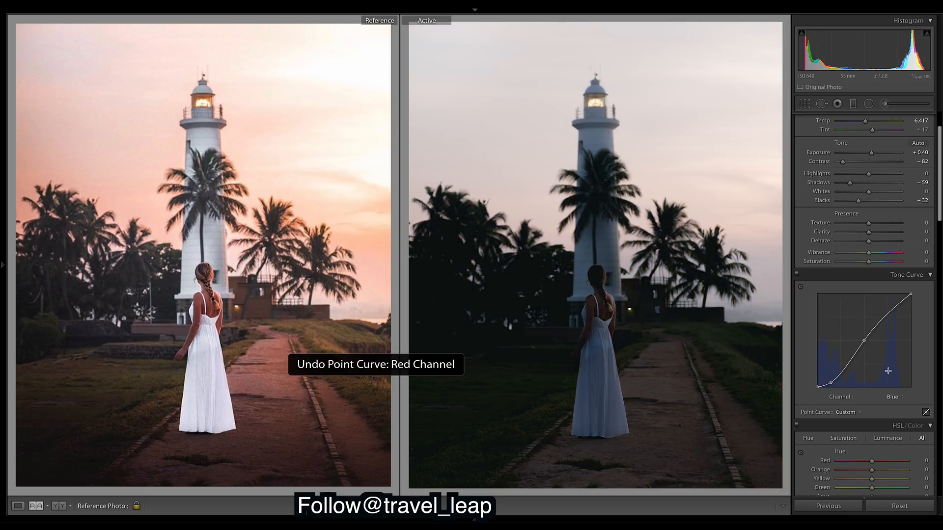
key(ctrl+z)
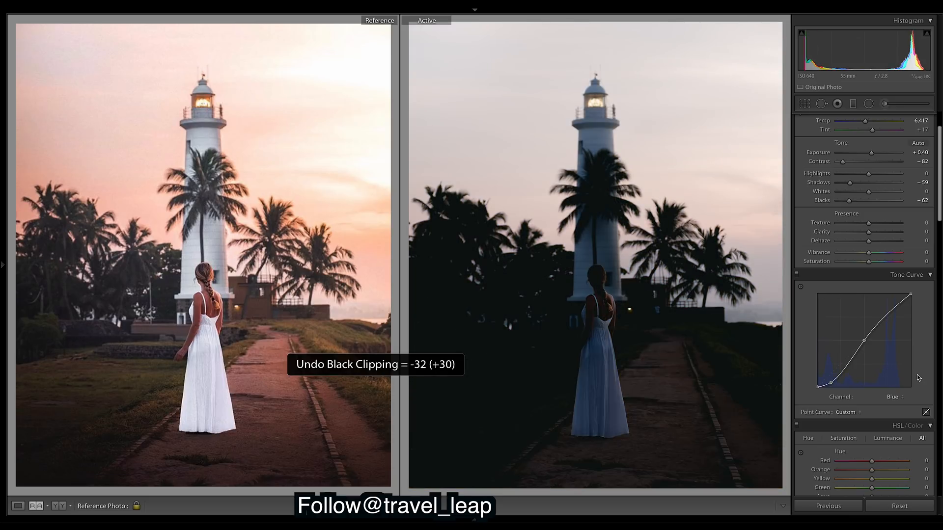
key(ctrl+z)
key(ctrl+z)
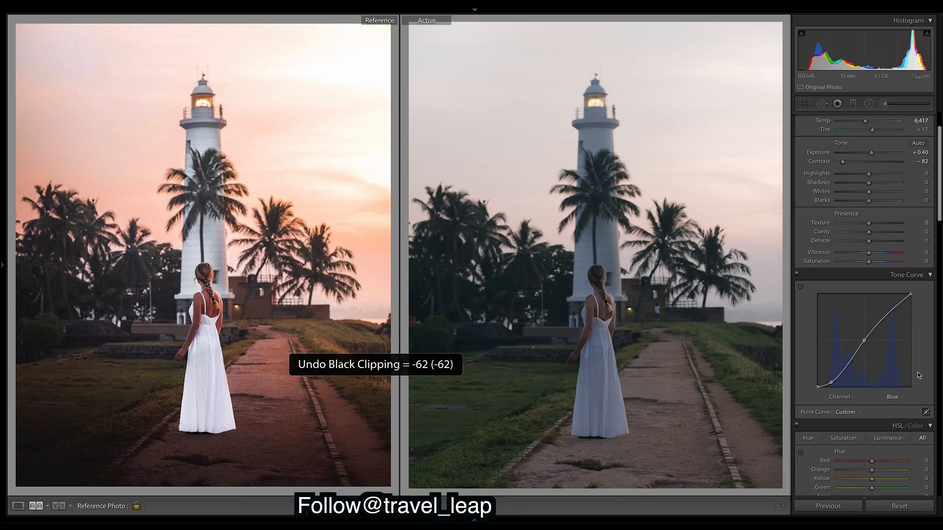
- Review the red channel's tone curve and return to the RGB curve
click(893, 397)
click(895, 385)
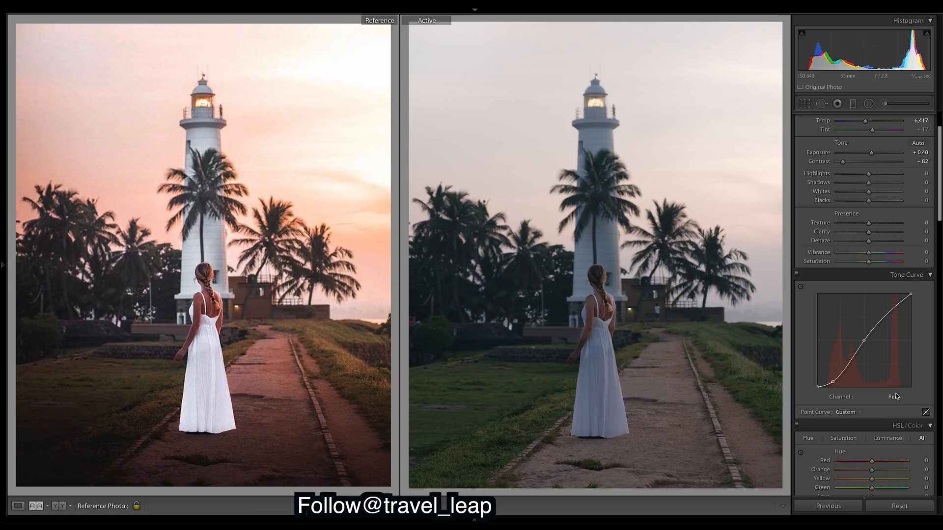
click(895, 396)
click(896, 388)
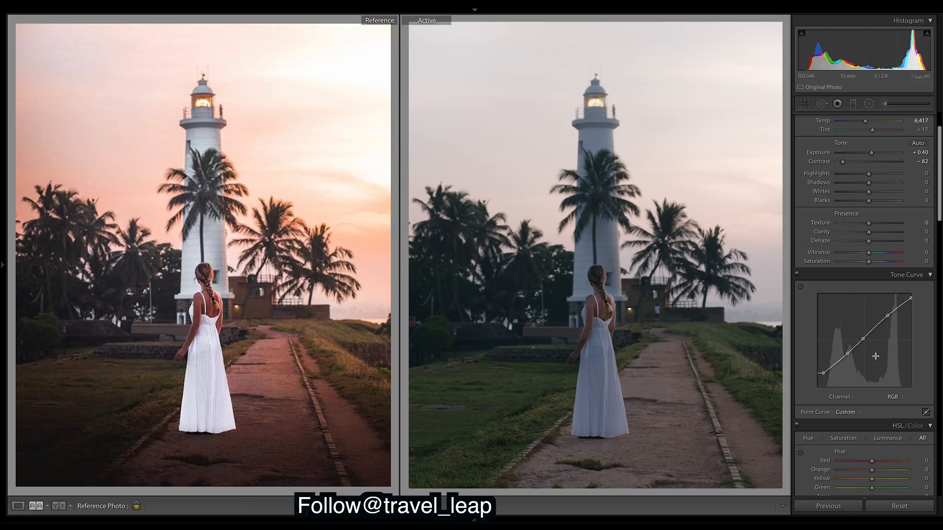
- Try lowering Blacks to −67 to compare the dark areas, and undo the change
click(513, 292)
click(511, 295)
click(847, 201)
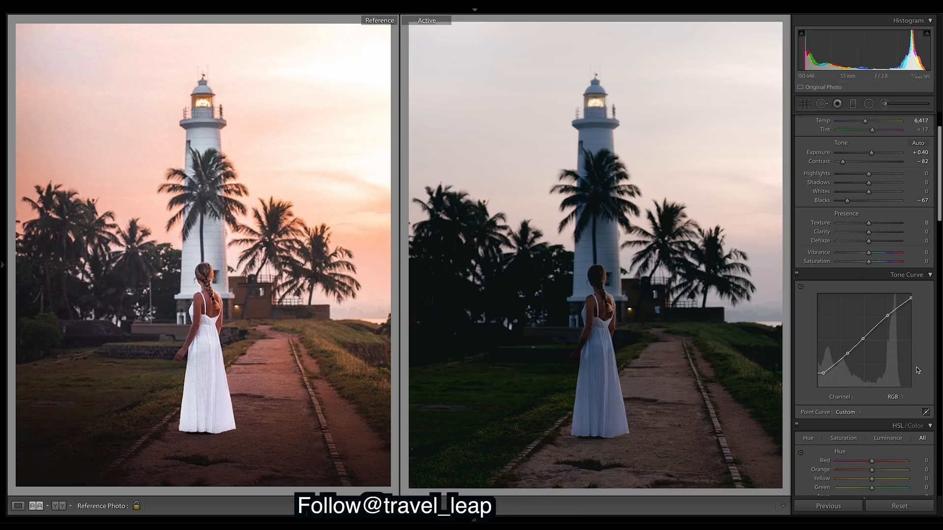
key(ctrl+z)
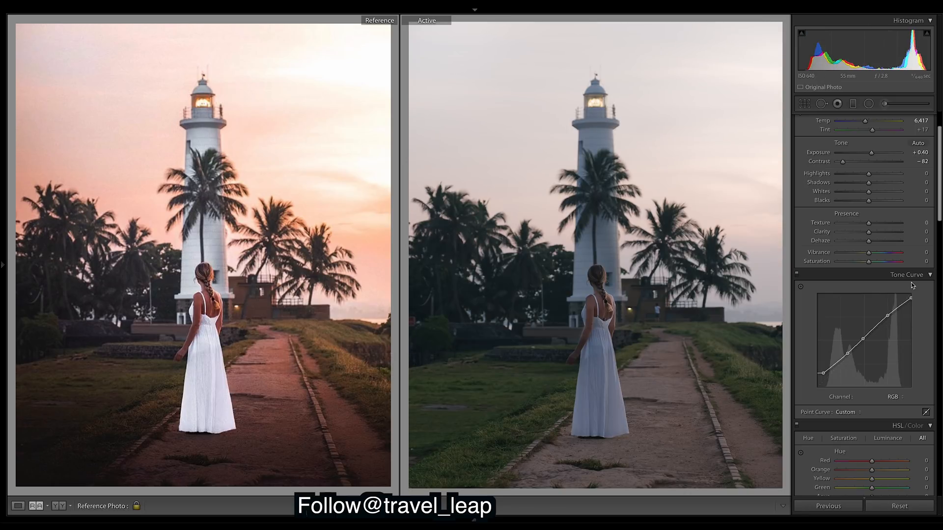
- Recover the sky by setting Highlights to −91, and darken Shadows slightly to −11
click(842, 174)
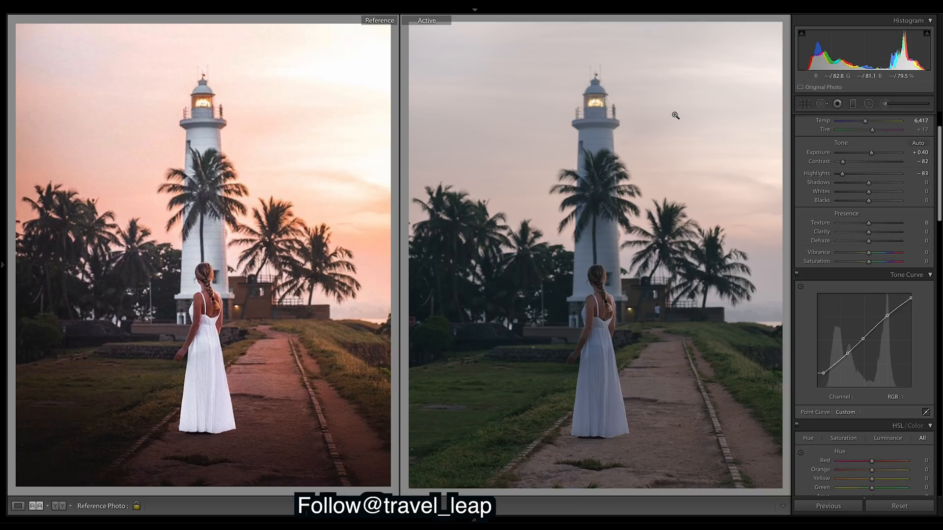
drag(843, 174, 836, 175)
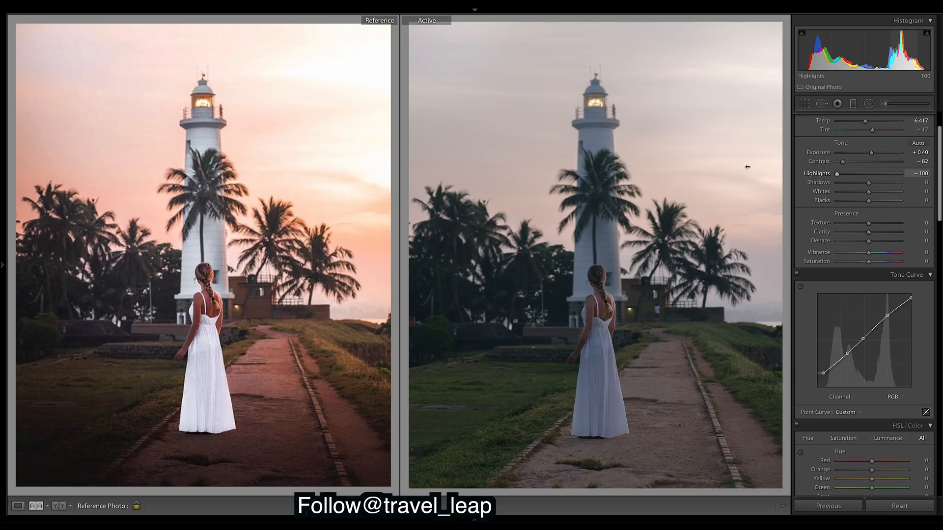
key(ctrl+z)
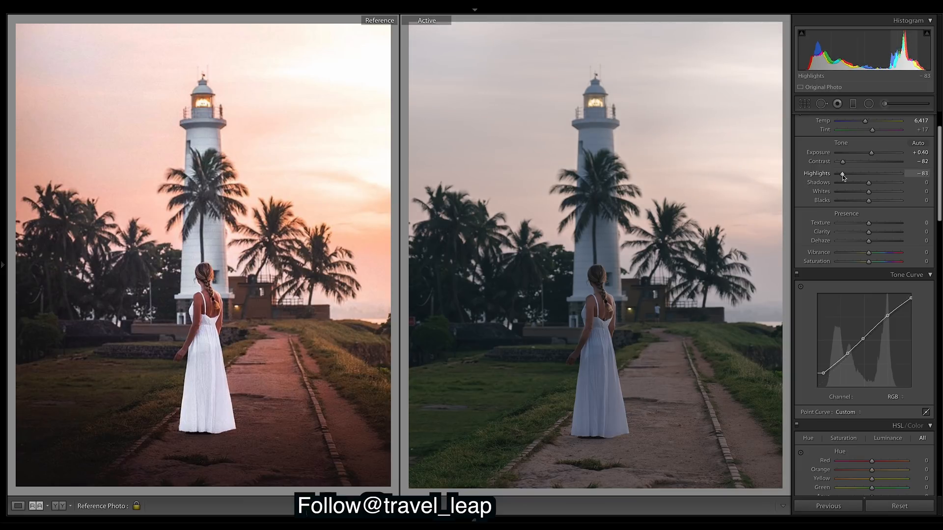
drag(842, 175, 847, 174)
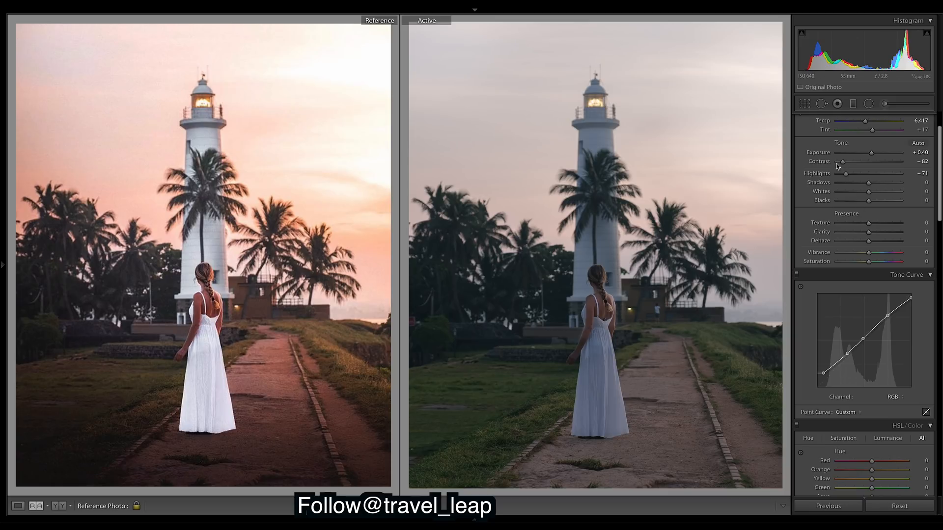
drag(847, 173, 843, 173)
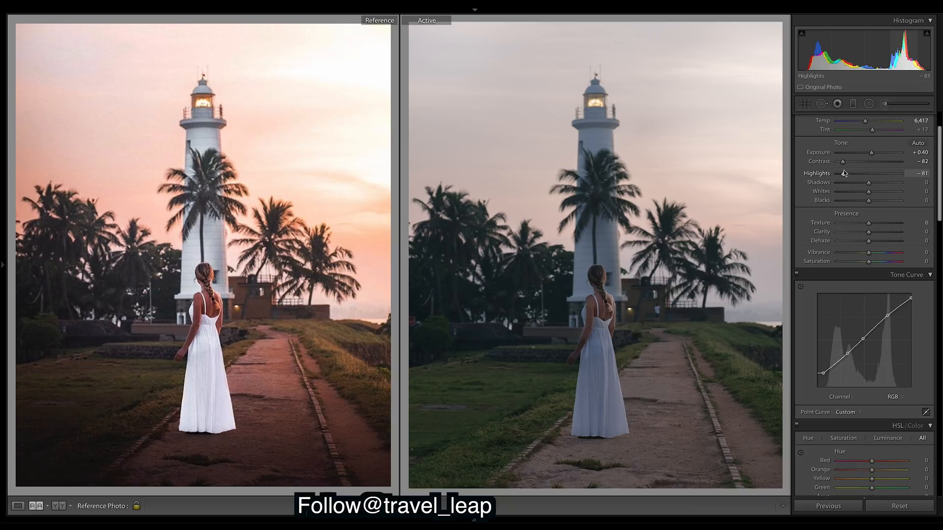
drag(843, 170, 840, 167)
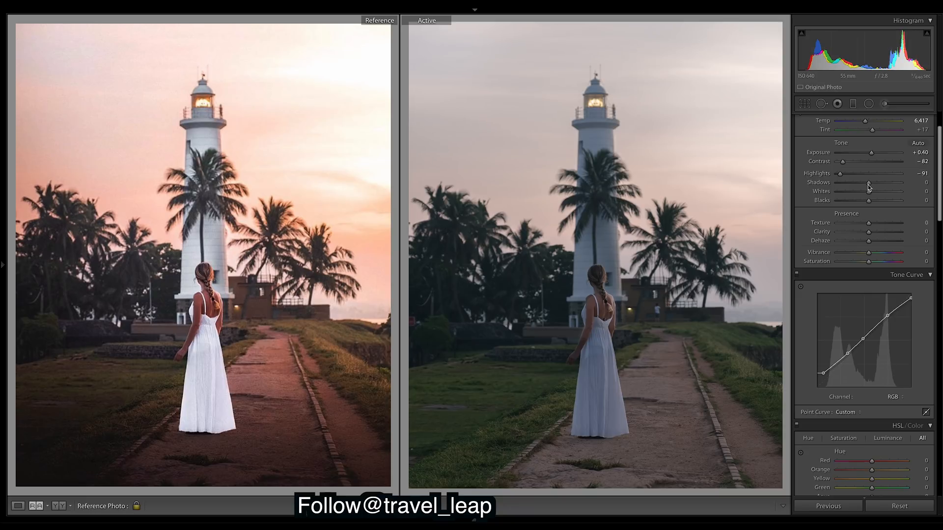
mouse_move(868, 184)
mouse_down()
mouse_move(854, 184)
mouse_move(865, 185)
mouse_up()
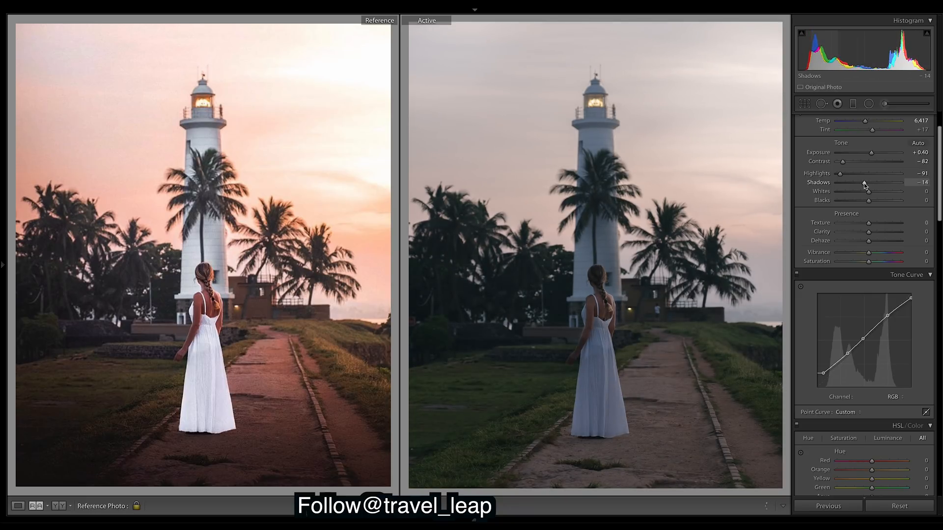
drag(865, 185, 865, 185)
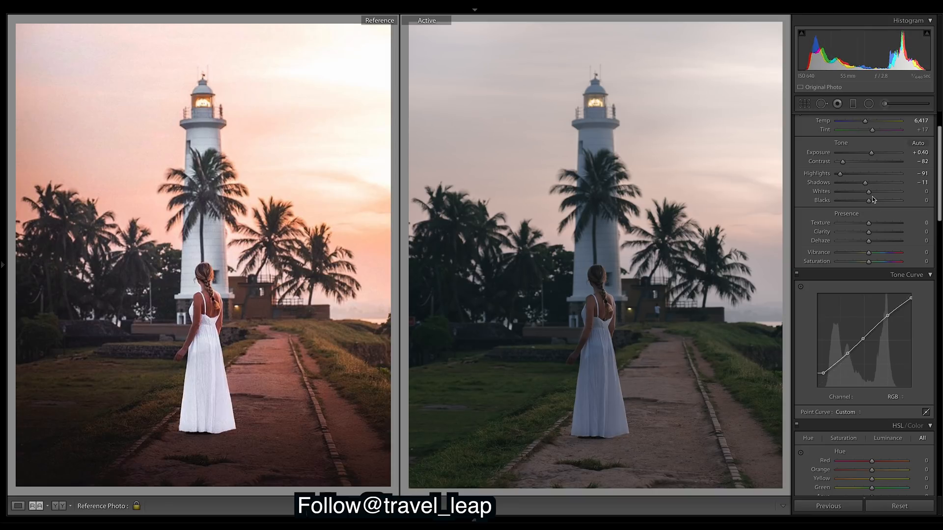
- Set Blacks to +5 and brighten Whites to +44
drag(870, 202, 888, 194)
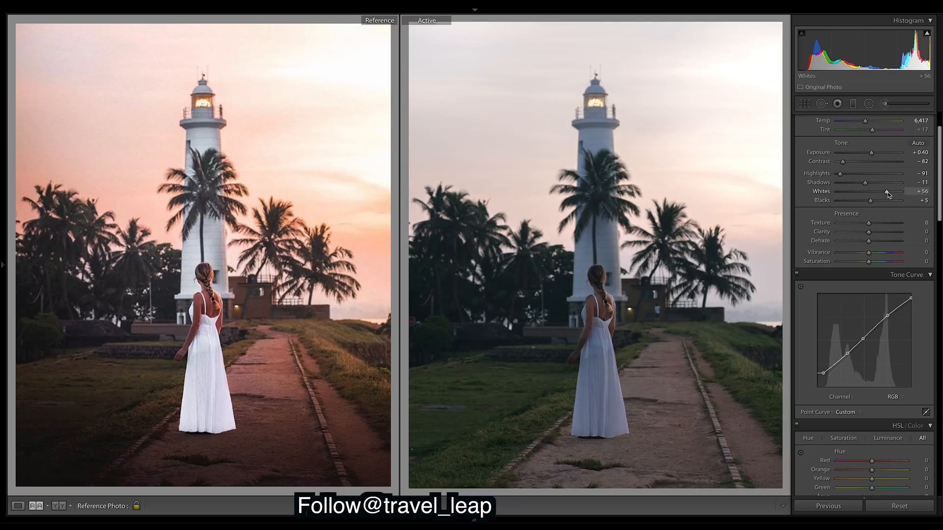
drag(888, 195, 884, 194)
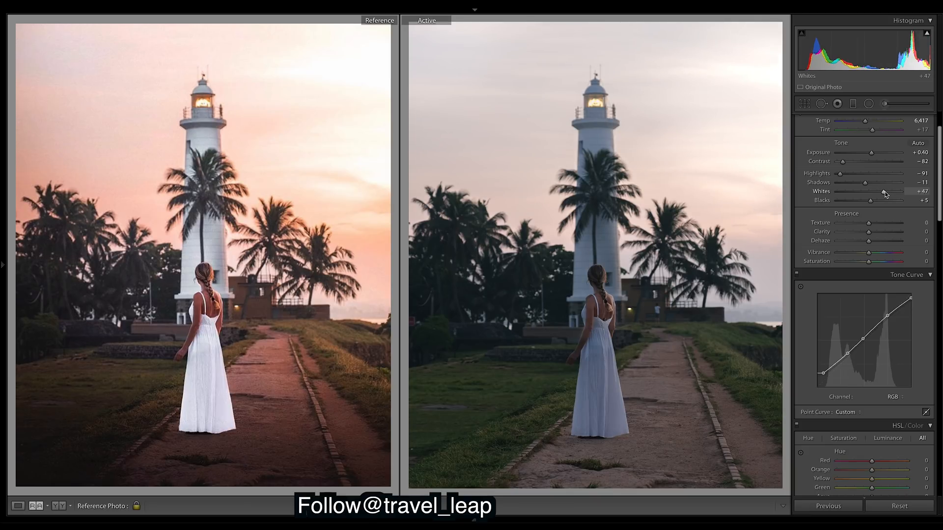
drag(885, 194, 884, 194)
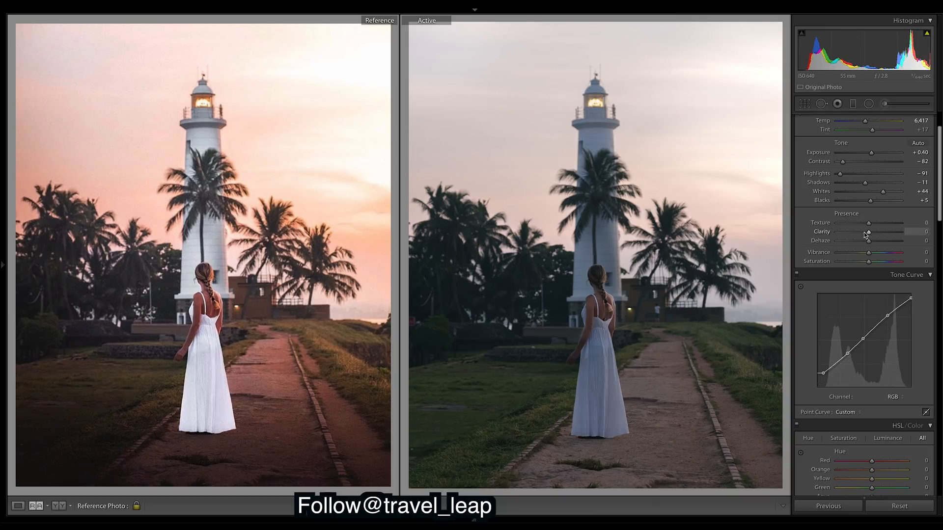
- Add slight definition to the photo with Clarity at +9 and Dehaze at +4
drag(868, 235, 872, 239)
drag(868, 238, 868, 237)
mouse_move(872, 232)
mouse_down()
mouse_move(834, 234)
mouse_move(872, 234)
mouse_up()
drag(872, 234, 872, 235)
mouse_move(874, 240)
mouse_down()
mouse_move(856, 243)
mouse_move(883, 241)
mouse_up()
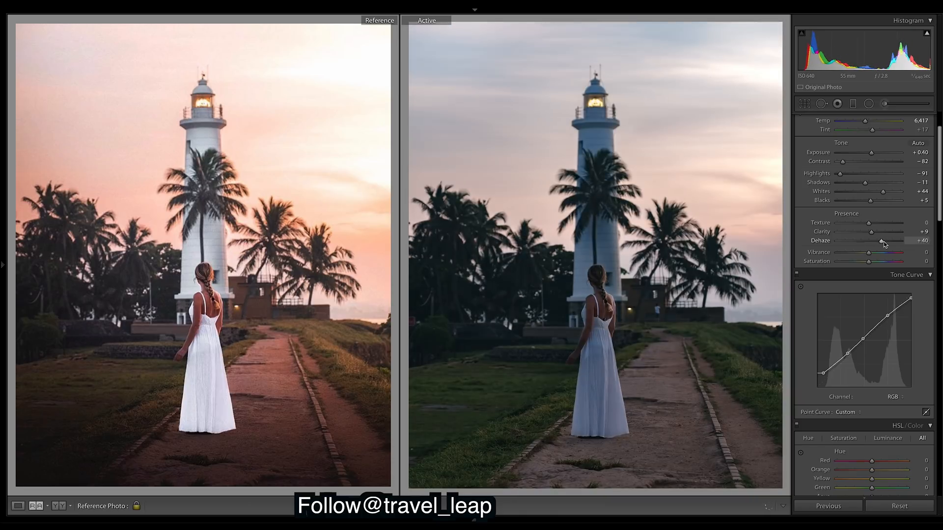
mouse_move(883, 243)
mouse_down()
mouse_move(895, 237)
mouse_move(868, 243)
mouse_move(895, 249)
mouse_move(849, 253)
mouse_move(886, 254)
mouse_move(871, 252)
mouse_up()
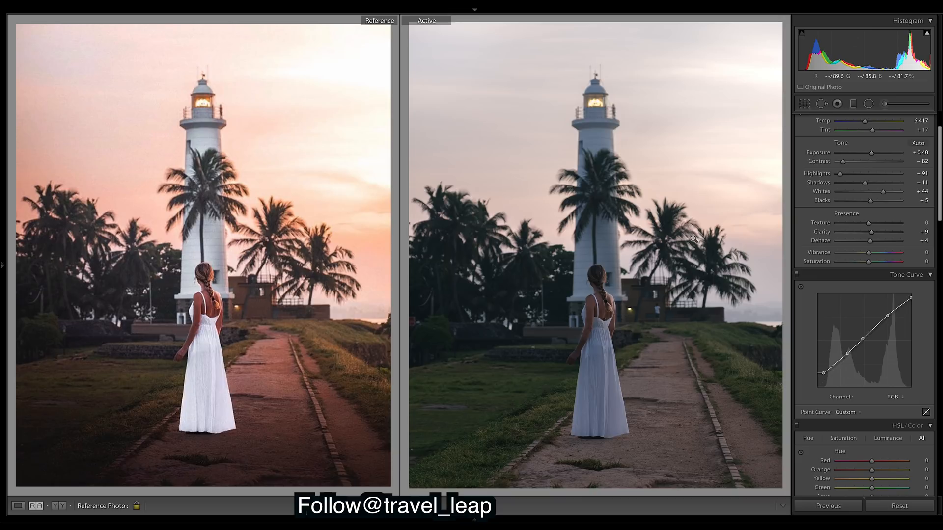
- Boost the colours with Vibrance at +51 and Saturation at +67, and set Contrast to −73
drag(868, 252, 890, 263)
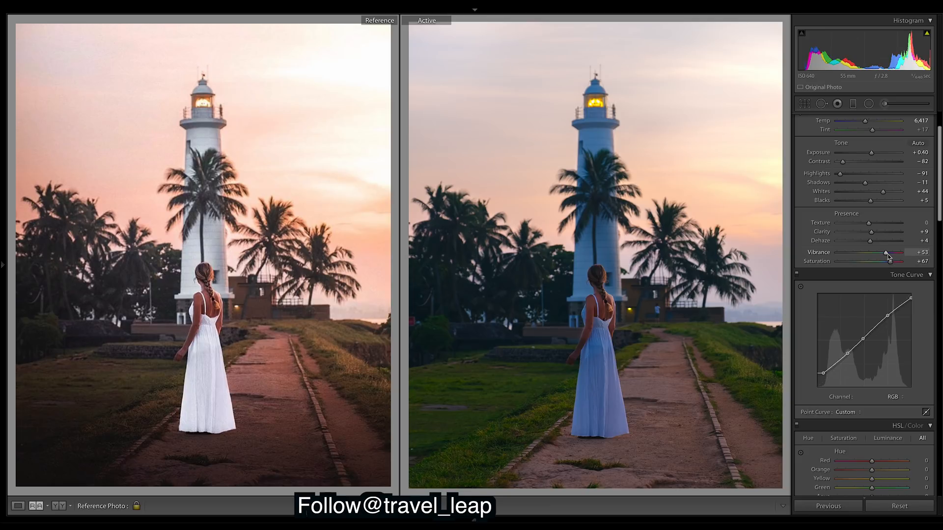
drag(886, 254, 885, 255)
drag(885, 252, 544, 254)
drag(713, 264, 931, 245)
key(ctrl+z)
drag(843, 166, 846, 165)
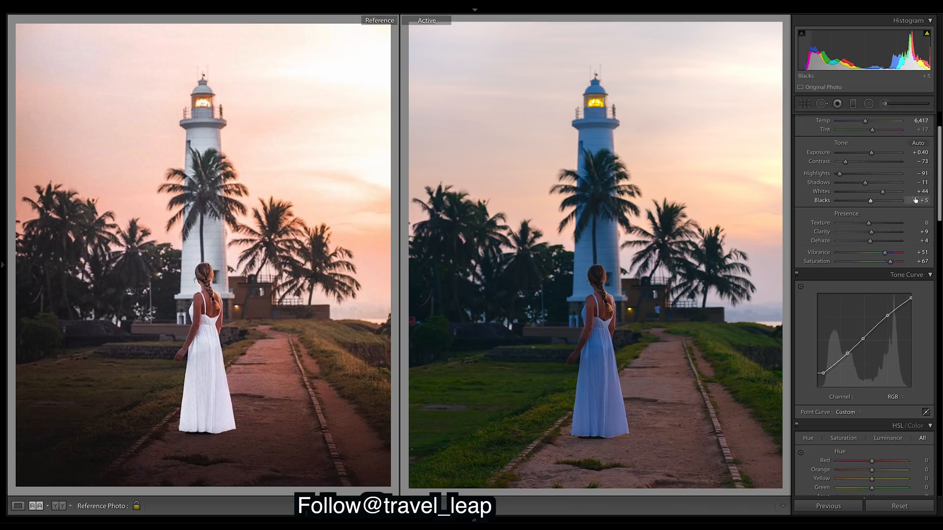
- Warm the highlights with Split Toning at Hue 38 and Saturation 18
drag(940, 214, 937, 328)
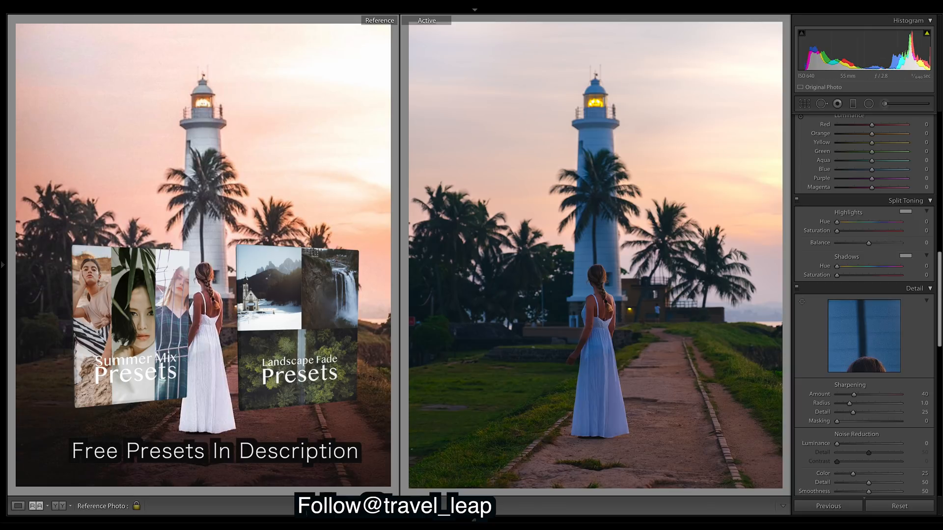
scroll(939, 288, up, 10)
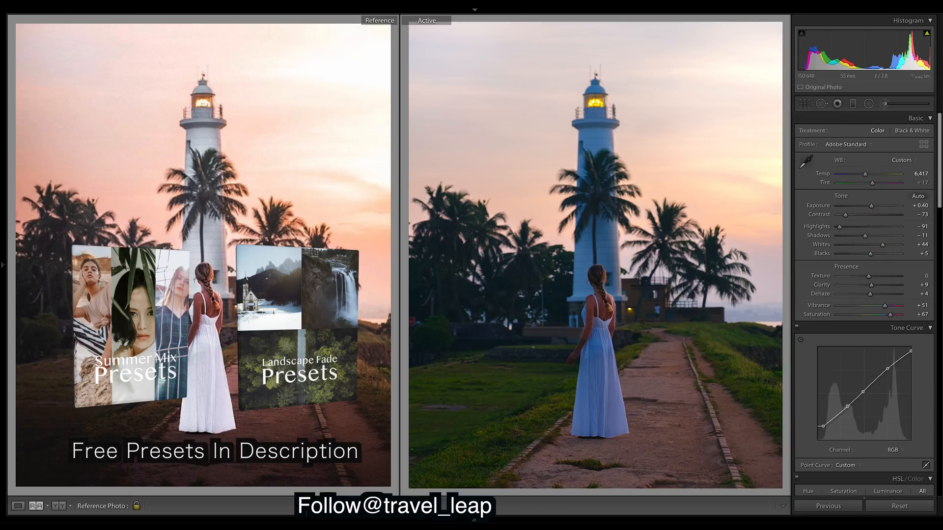
scroll(939, 167, down, 10)
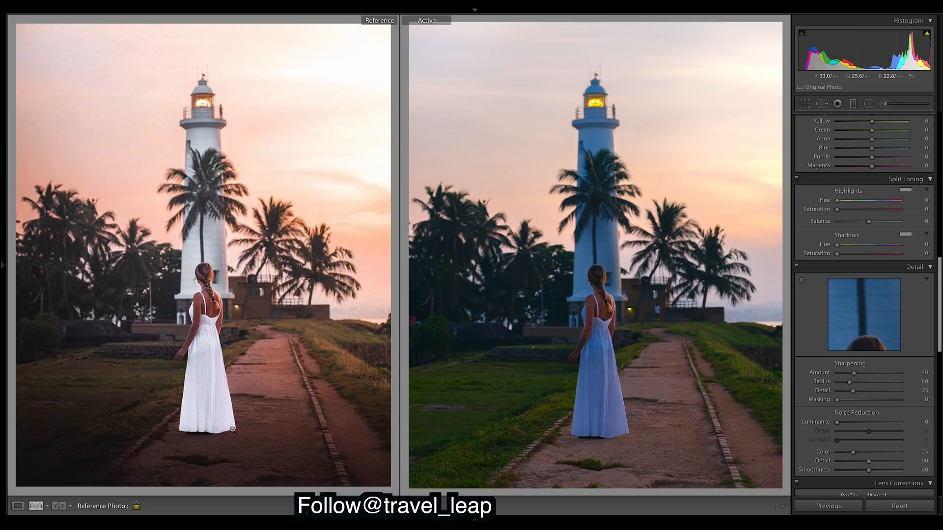
click(65, 440)
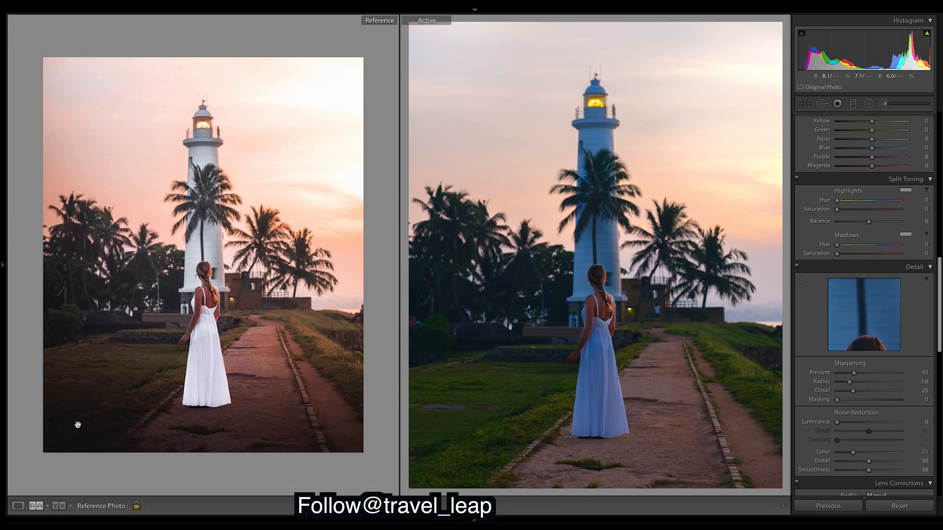
click(123, 320)
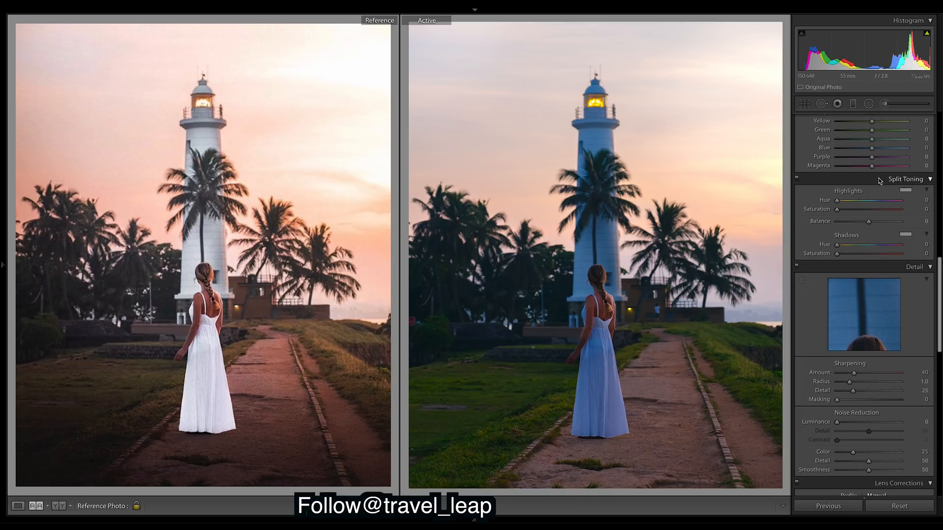
drag(837, 201, 850, 213)
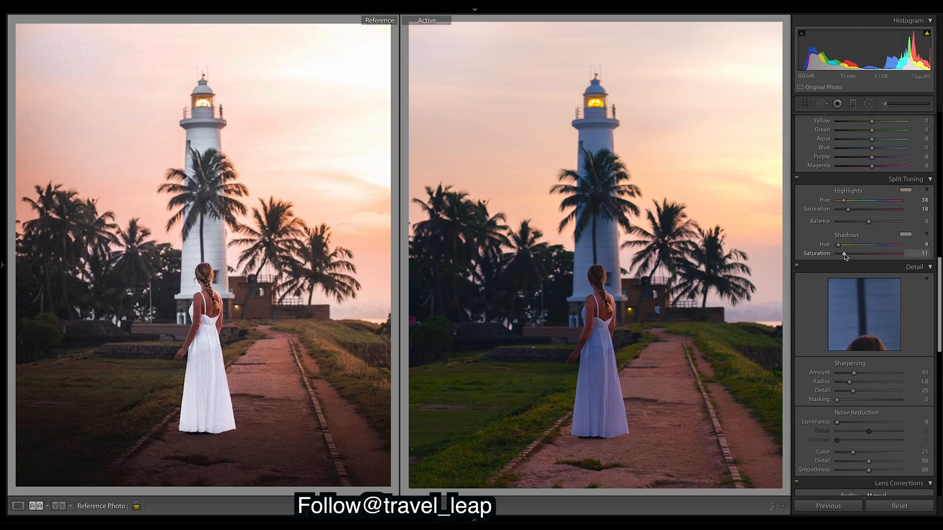
- Tint the shadows red with Split Toning at Hue 4 and Saturation 11
drag(835, 256, 845, 257)
double_click(838, 245)
drag(839, 248, 840, 248)
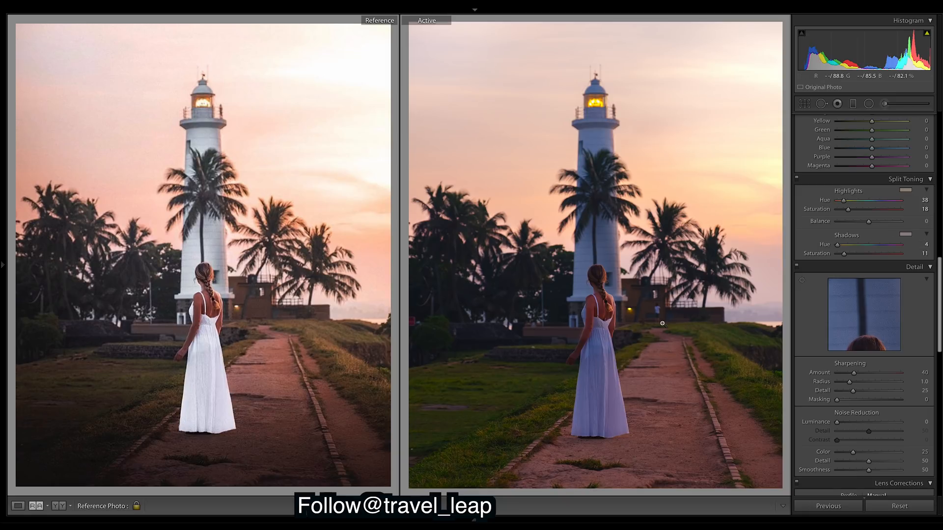
- Darken the photo's edges with a post-crop vignette at Amount −20 and Midpoint 37
scroll(941, 302, down, 1)
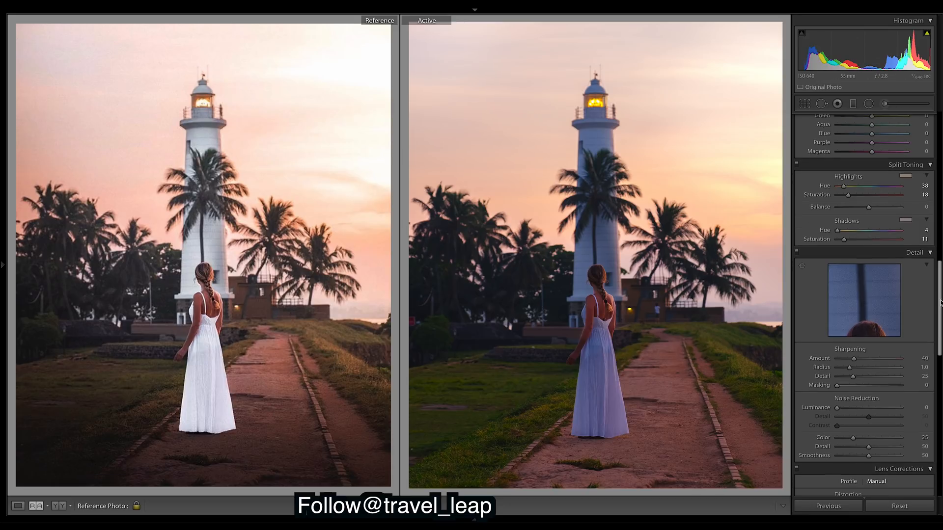
scroll(940, 303, down, 5)
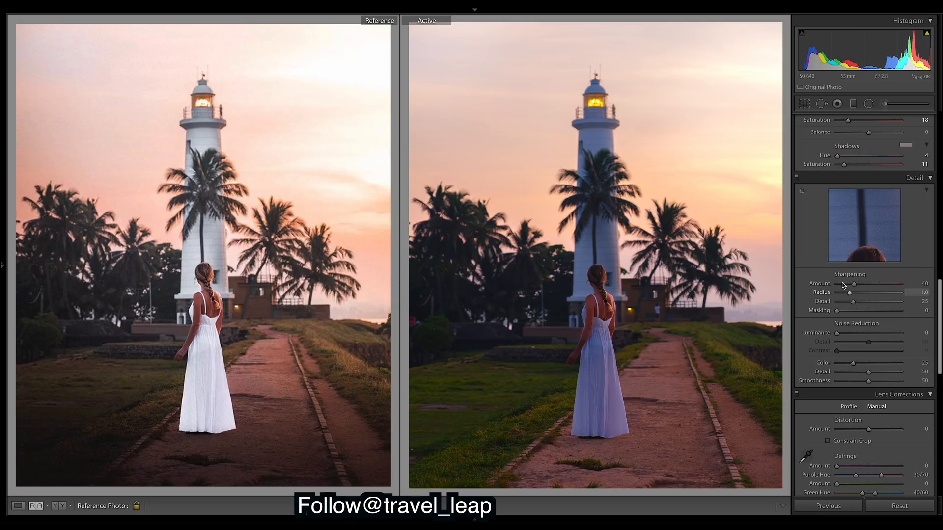
scroll(867, 330, down, 10)
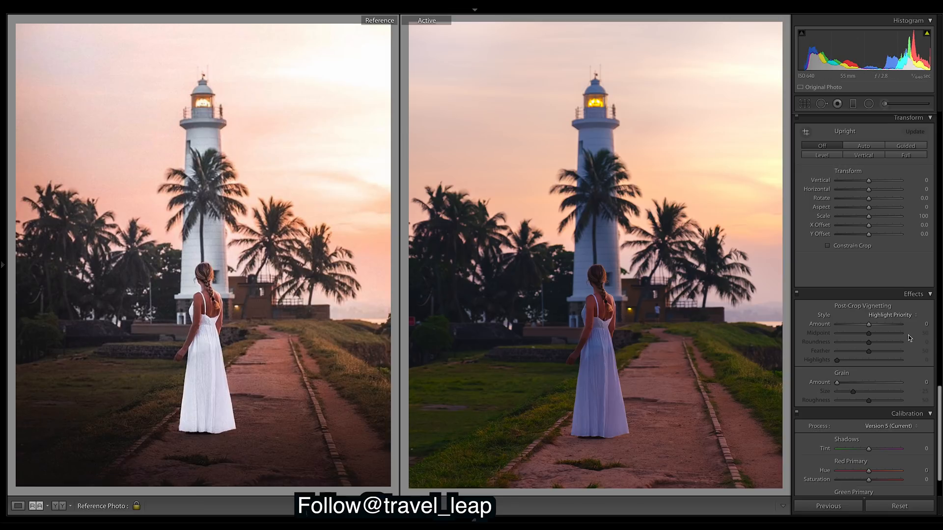
drag(868, 325, 862, 326)
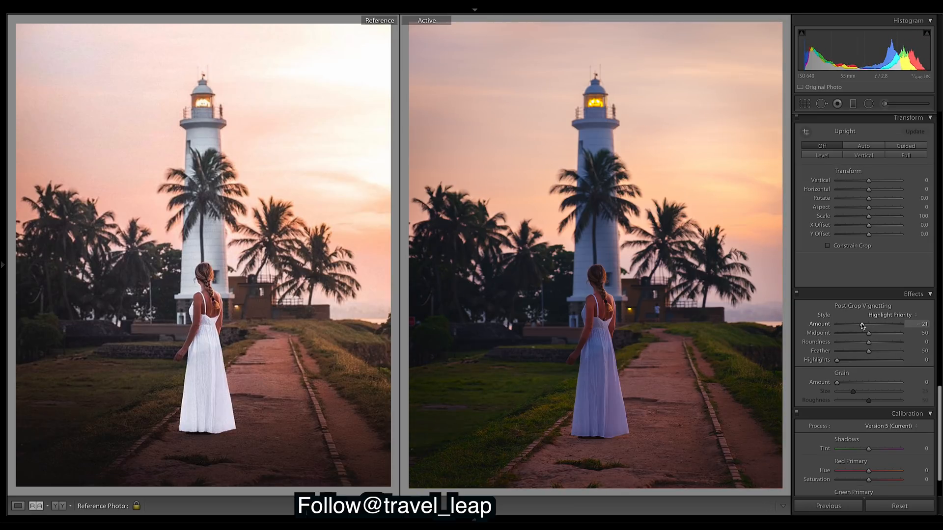
drag(863, 326, 863, 325)
mouse_move(867, 336)
mouse_down()
mouse_move(844, 334)
mouse_move(860, 334)
mouse_move(860, 353)
mouse_up()
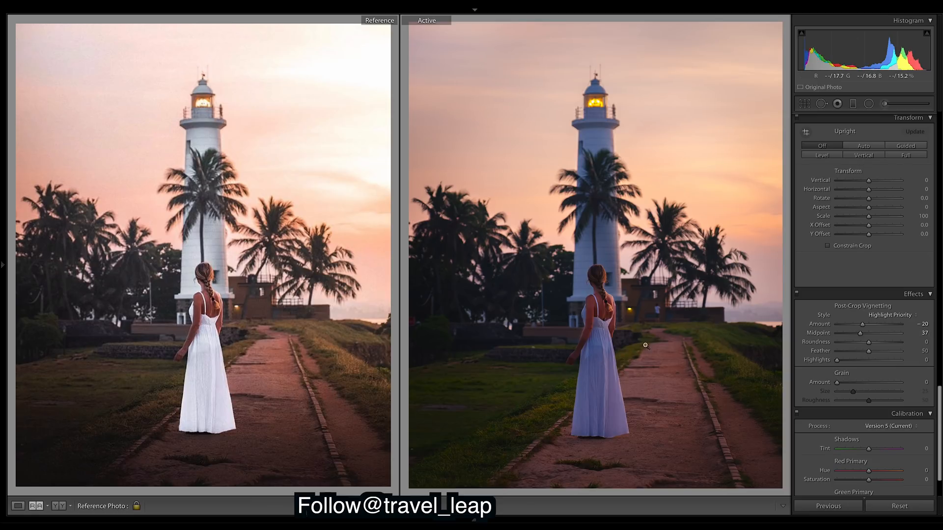
- Soften the vignette with Feather 100, Highlights 100 and Roundness +100
drag(882, 353, 906, 351)
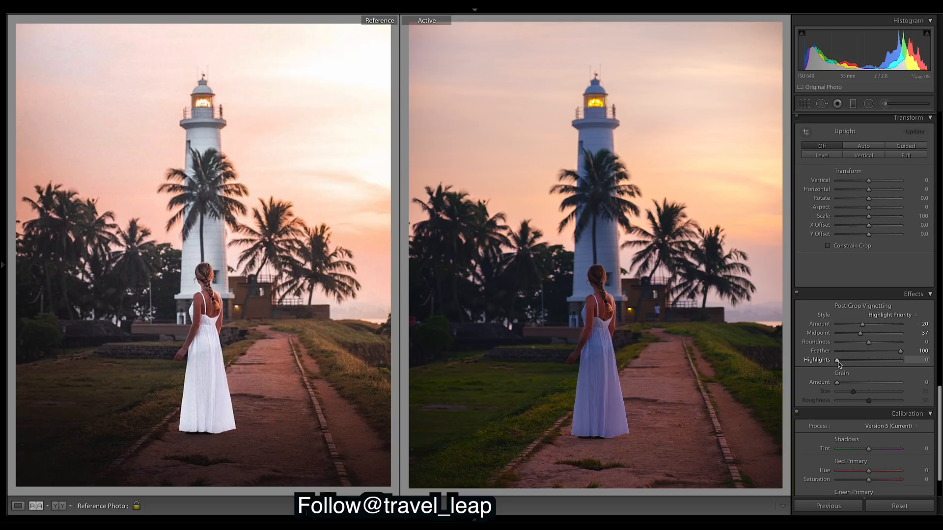
drag(839, 363, 558, 347)
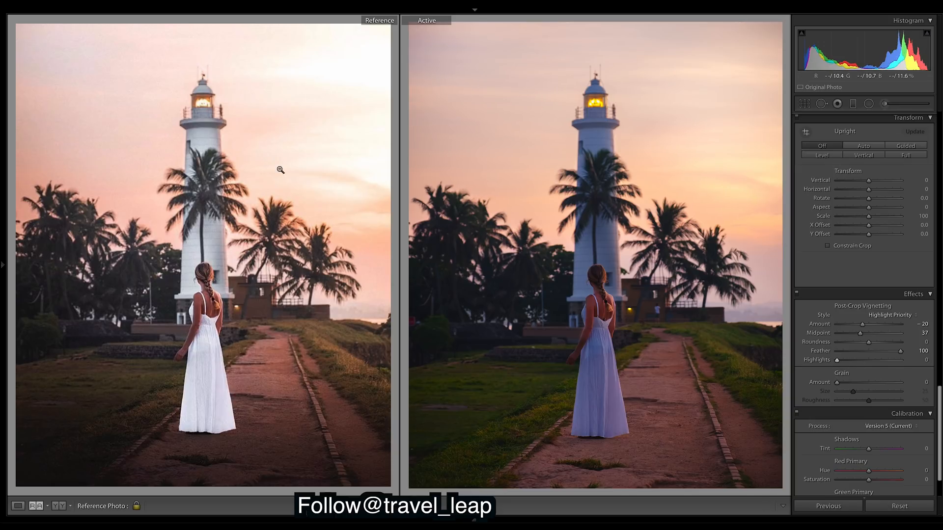
drag(837, 360, 901, 360)
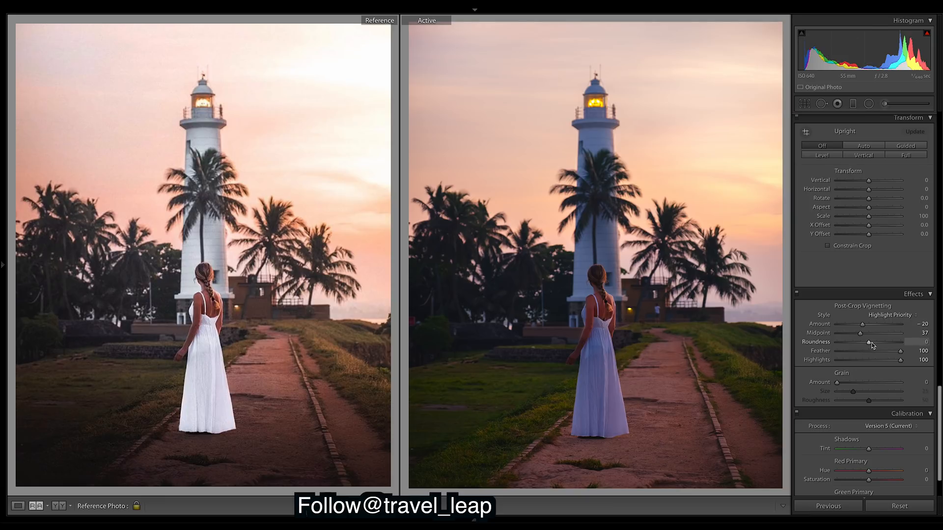
drag(872, 345, 900, 342)
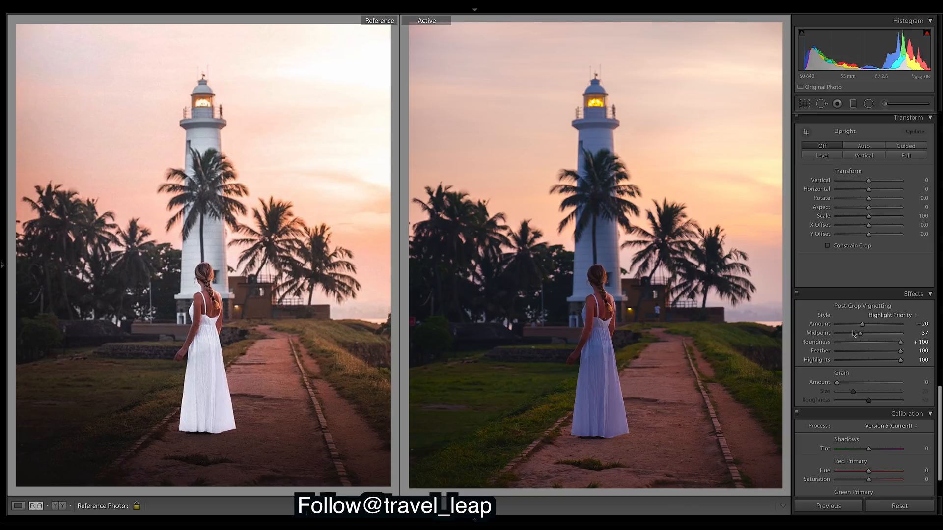
- Add film grain to the photo and fine-tune the grain's roughness
click(849, 382)
drag(852, 383, 853, 384)
drag(870, 400, 871, 400)
- Shift the oranges towards red by setting the Orange hue to −33
drag(940, 404, 901, 129)
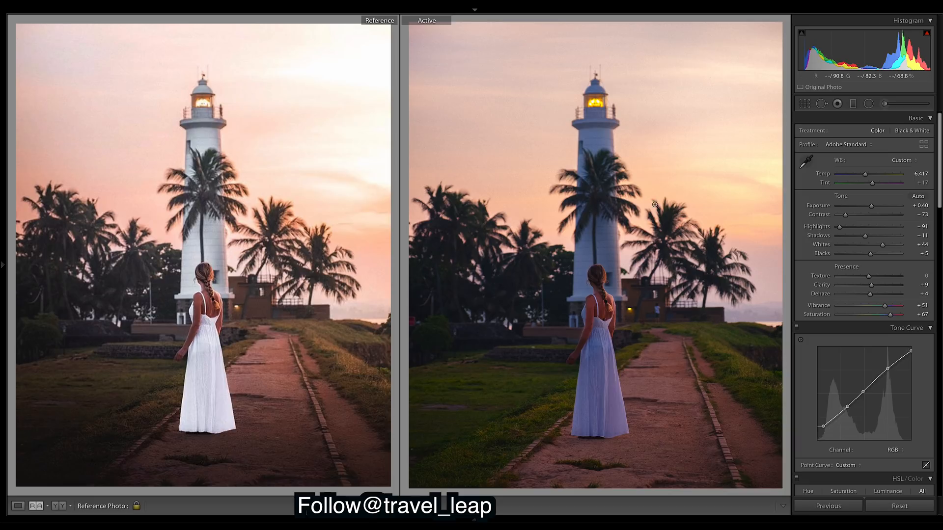
drag(939, 197, 939, 277)
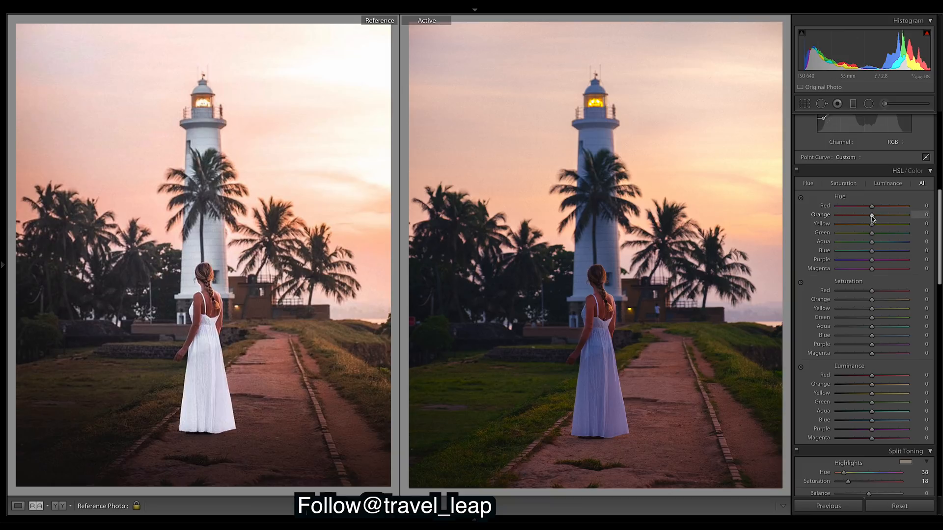
drag(872, 219, 857, 216)
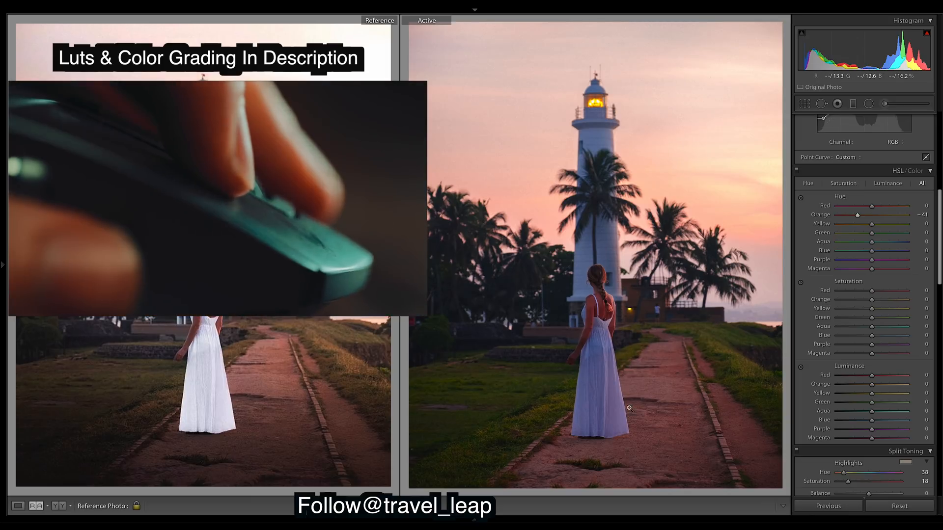
drag(858, 216, 862, 217)
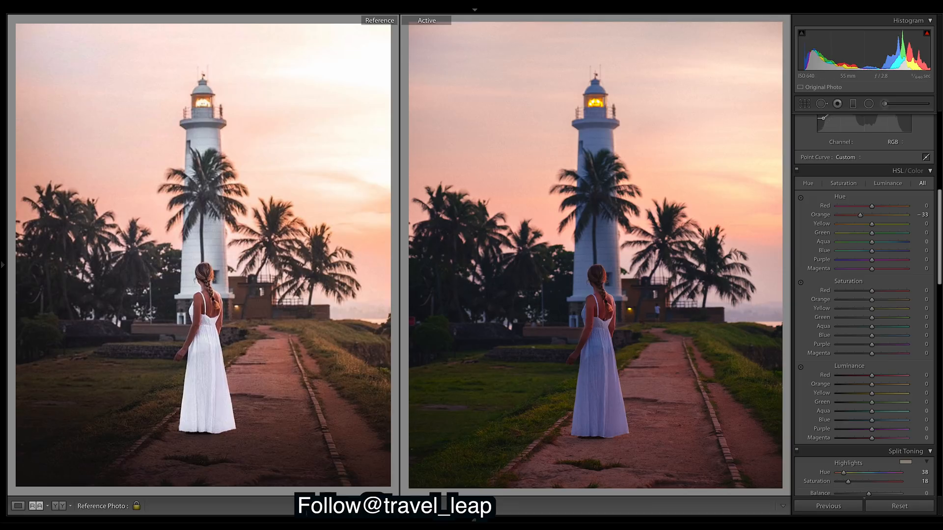
drag(873, 224, 831, 236)
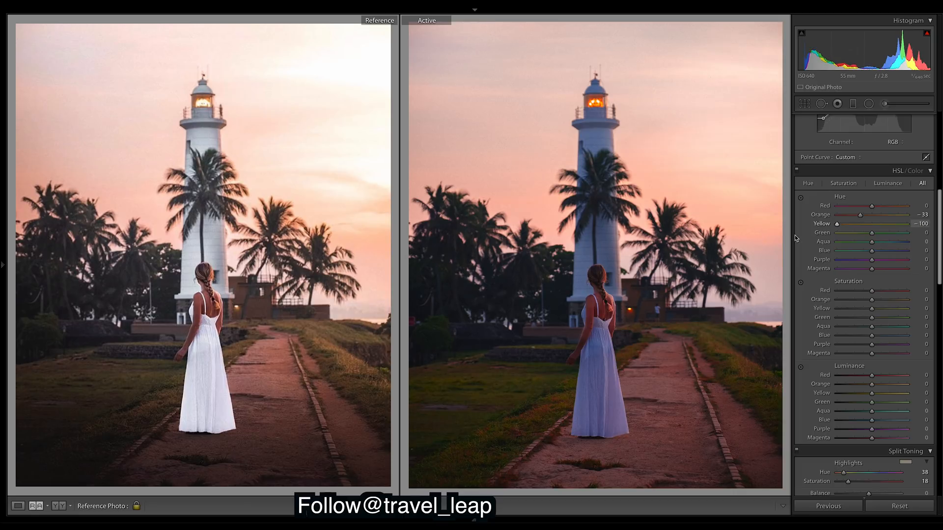
drag(910, 235, 840, 227)
double_click(838, 224)
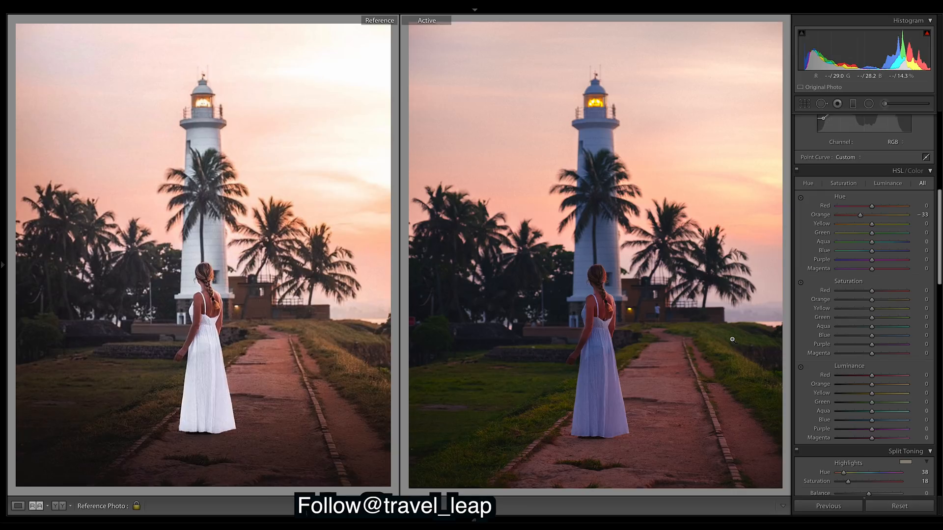
- Warm up the grass by setting the Yellow hue to −42 and the Green hue to −89
drag(872, 224, 853, 226)
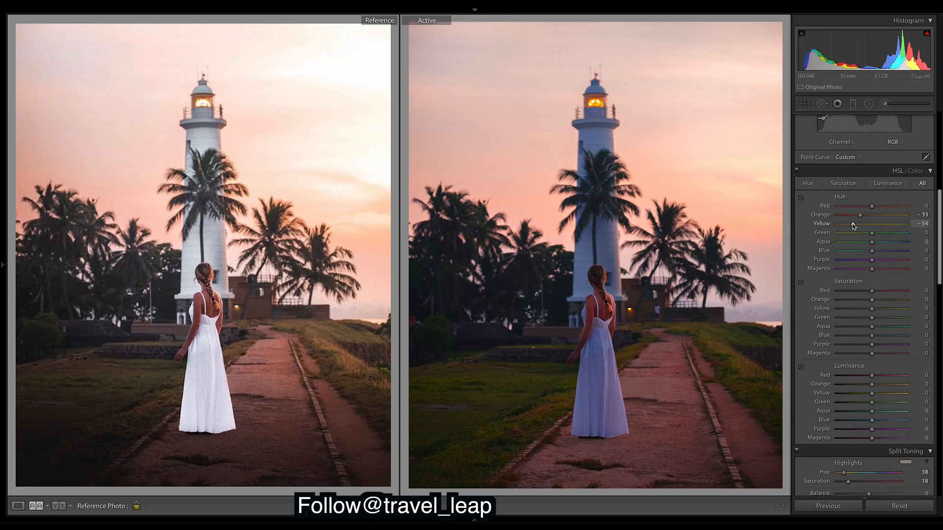
drag(852, 225, 854, 226)
drag(856, 225, 855, 225)
drag(871, 233, 841, 236)
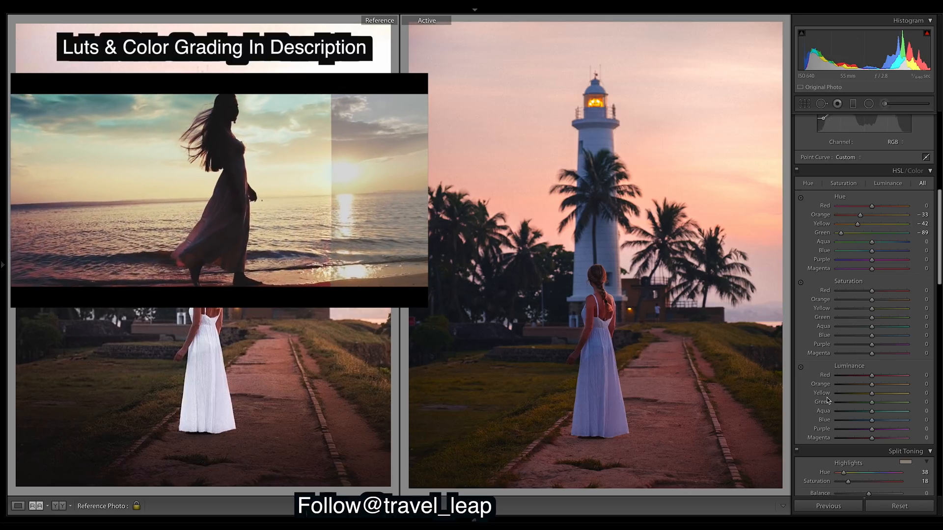
- Test brighter Aqua luminance and reset it, and shift the Blue hue to −12
drag(872, 411, 940, 410)
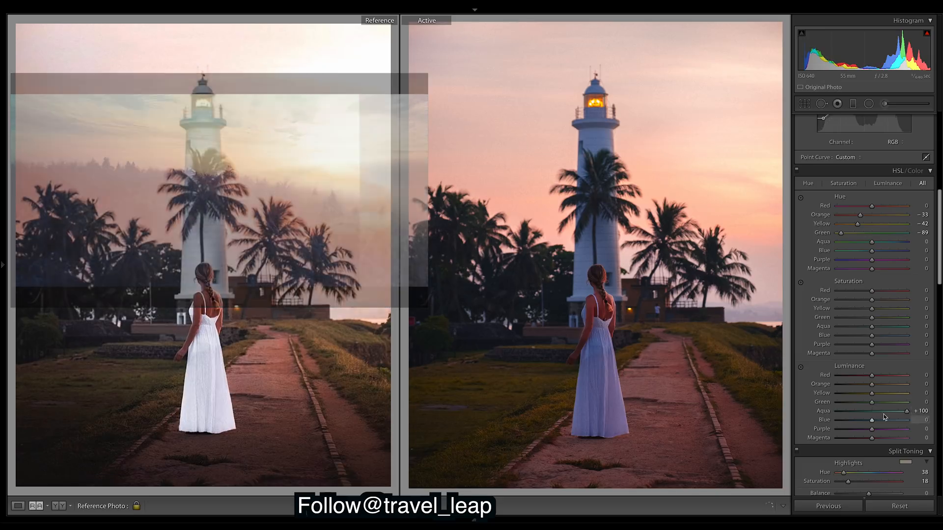
double_click(907, 412)
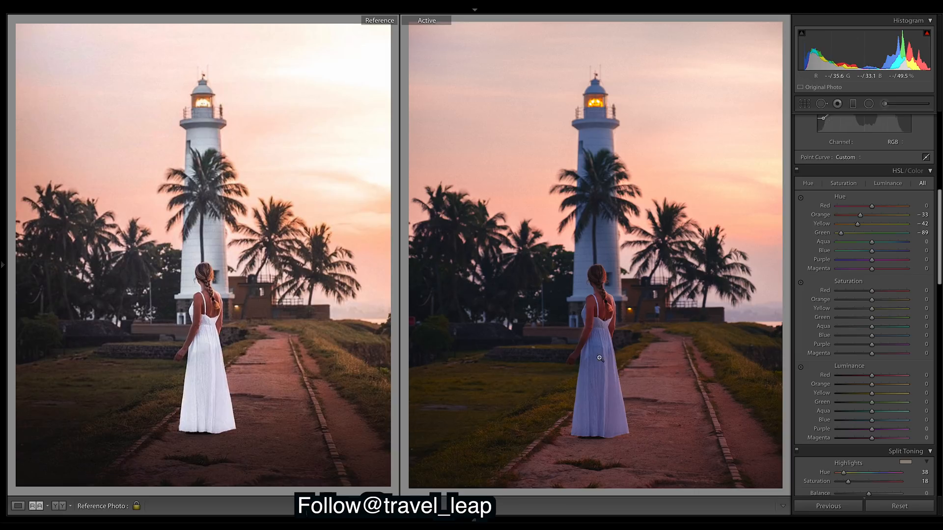
drag(872, 251, 864, 253)
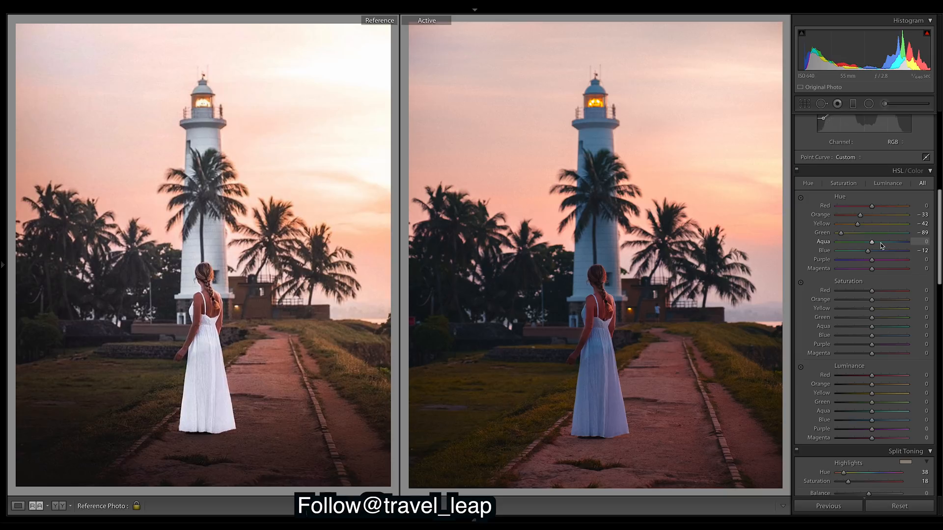
- Shift the reds towards orange by setting the Red hue to +60
mouse_move(868, 208)
mouse_down()
mouse_move(794, 207)
mouse_move(908, 206)
mouse_move(884, 209)
mouse_up()
double_click(887, 207)
drag(873, 206, 908, 206)
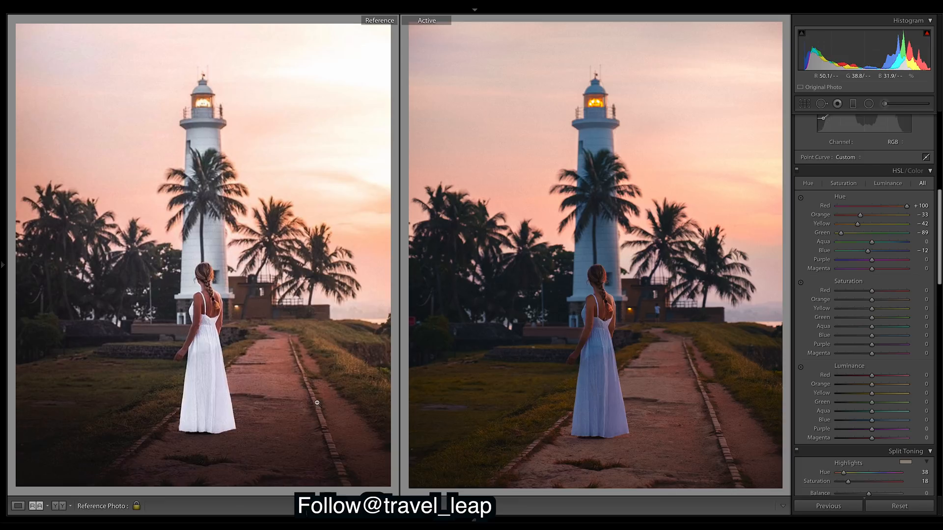
drag(906, 206, 886, 207)
- Mute the path and grass colours with Saturation at Red −35, Yellow −22 and Green −75
scroll(941, 215, down, 3)
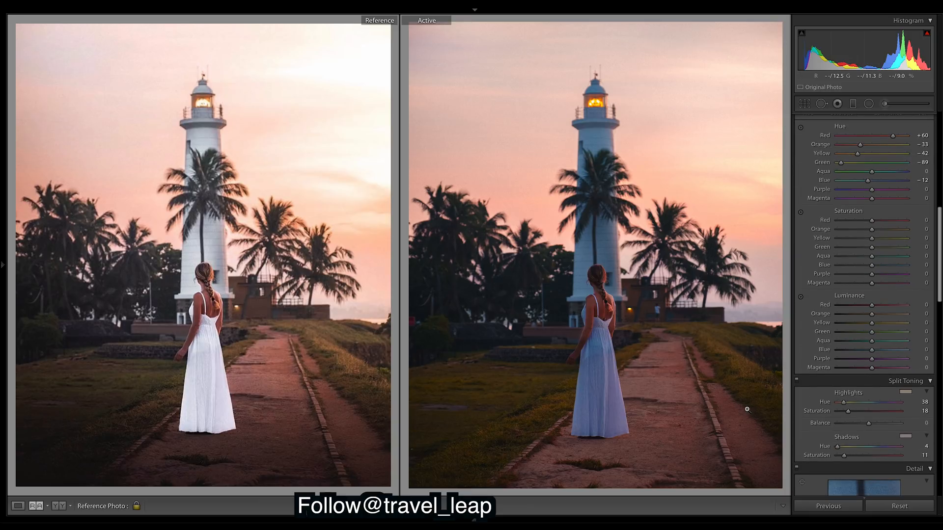
drag(871, 220, 852, 221)
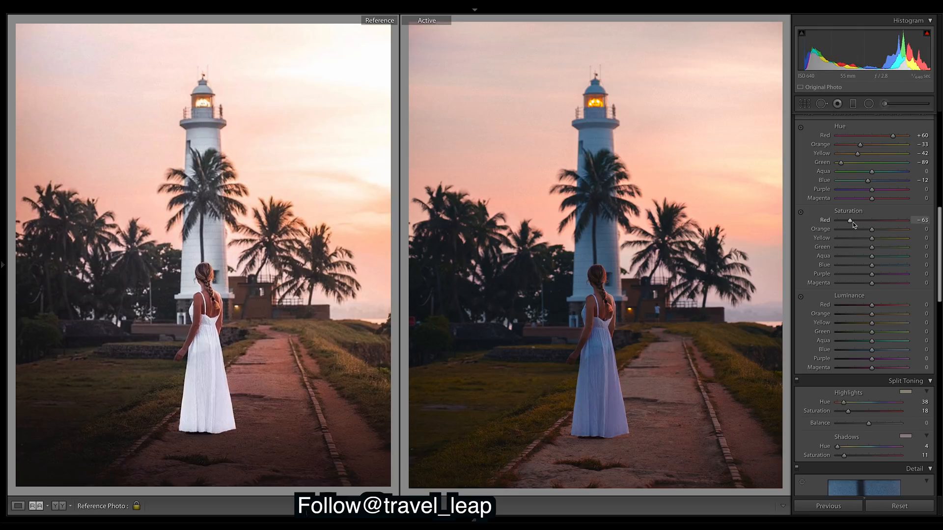
drag(872, 238, 865, 239)
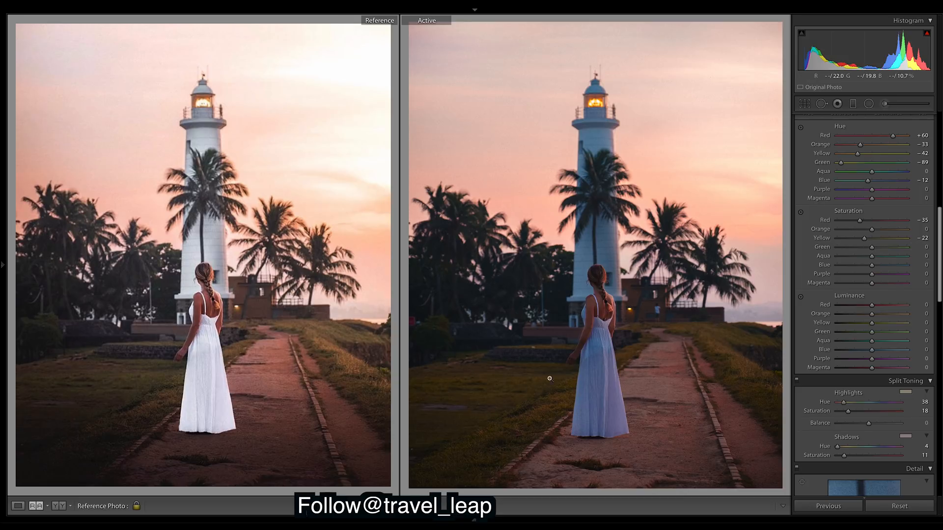
drag(871, 247, 724, 240)
drag(842, 250, 846, 249)
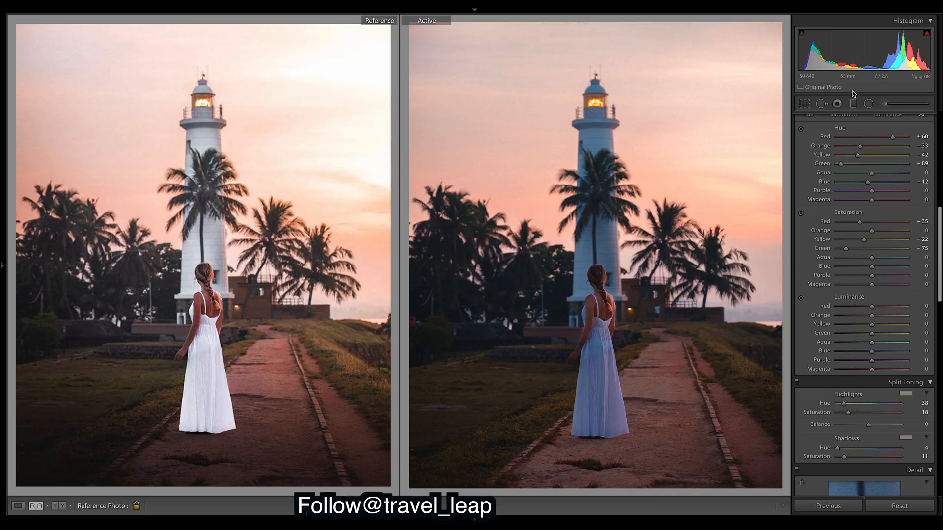
- Select the existing graduated filter over the lower foreground and darken it with Exposure at −0.63
click(853, 104)
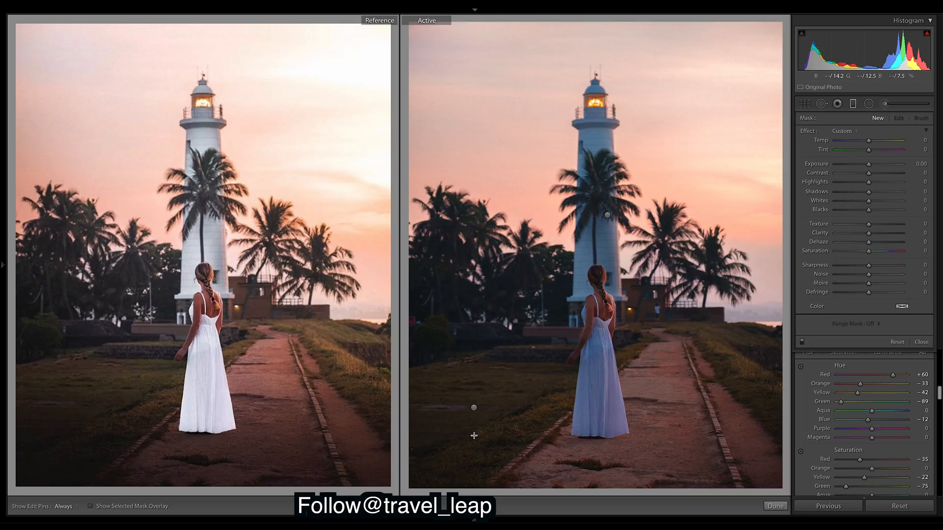
click(474, 408)
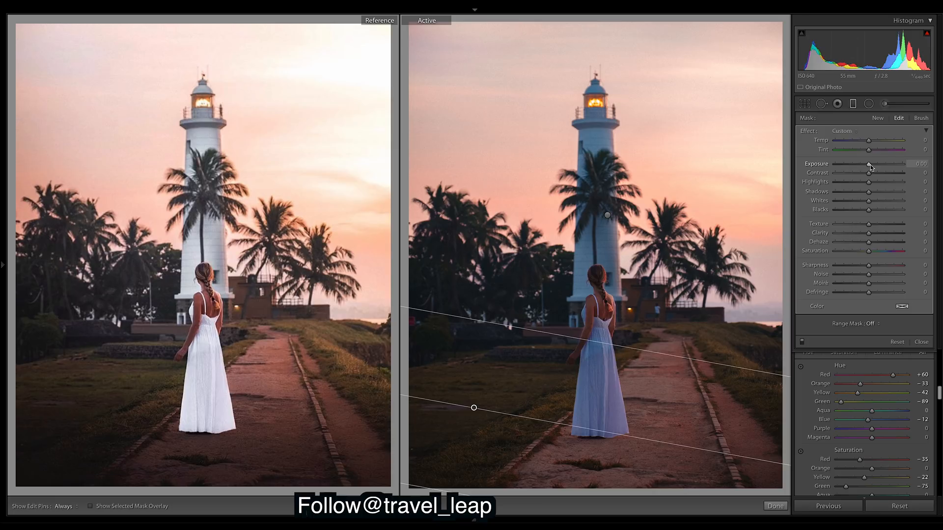
drag(870, 164, 865, 166)
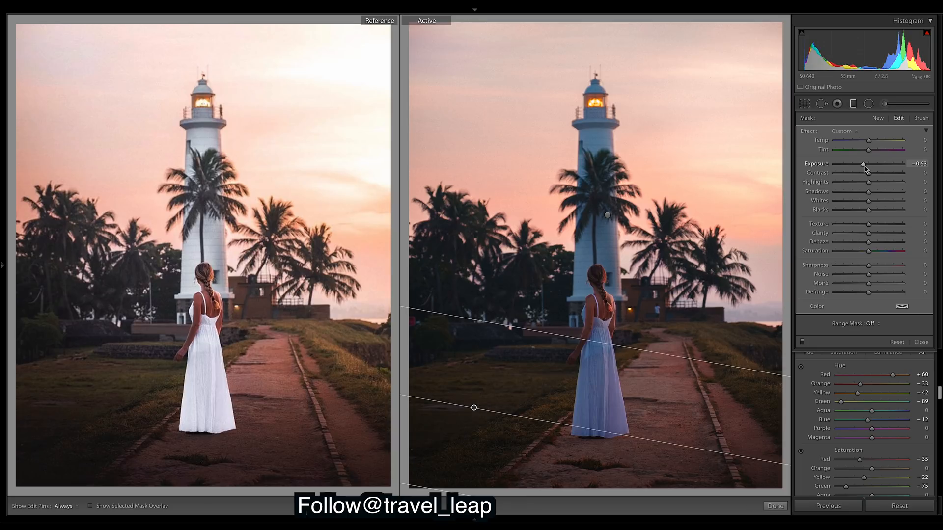
- Darken the lower foreground's graduated filter to Exposure −0.92, lift its Blacks to about 19 and finish editing it
drag(865, 166, 863, 169)
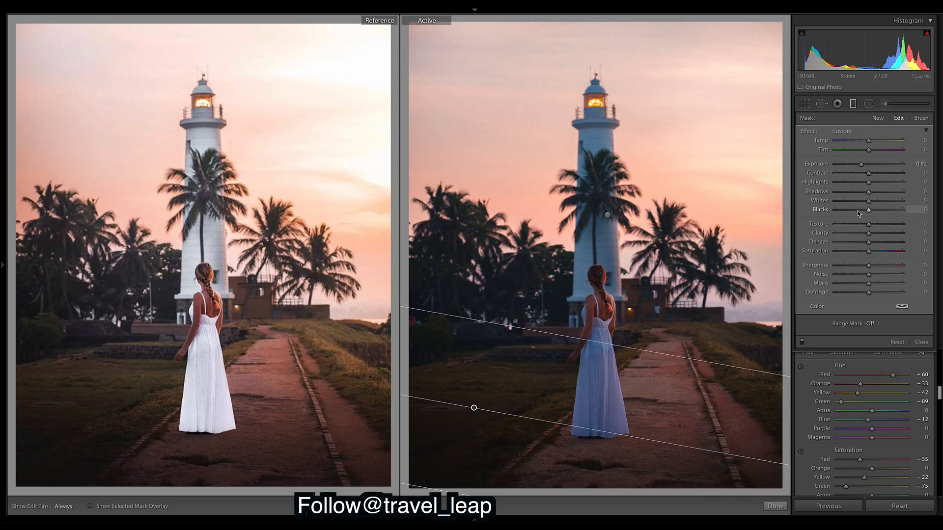
drag(868, 210, 877, 214)
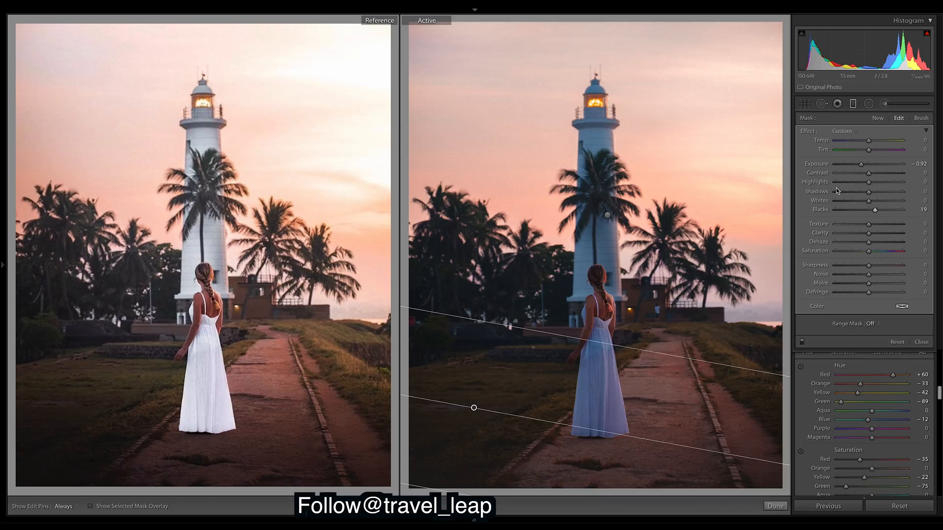
drag(873, 211, 873, 211)
click(776, 506)
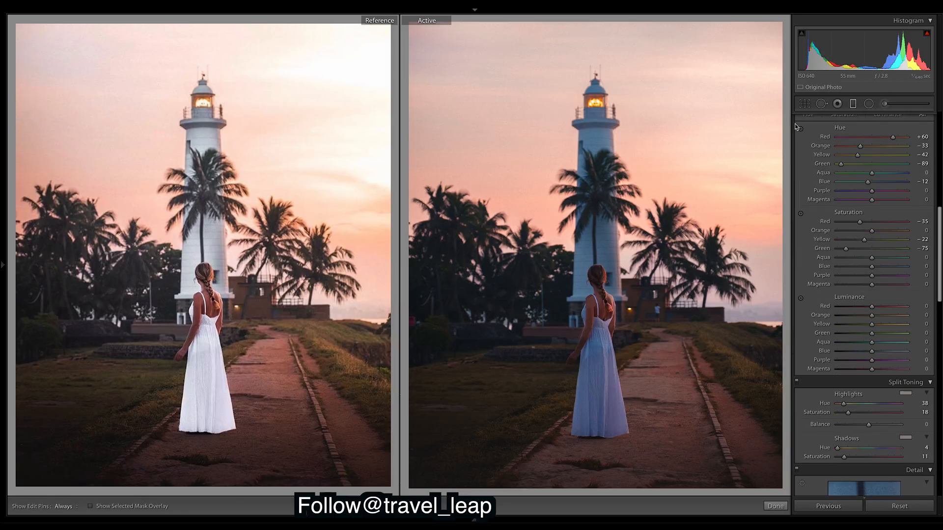
- Brighten the sky through the existing upper graduated filter with Exposure at 0.47, and finish editing it
click(853, 103)
click(607, 215)
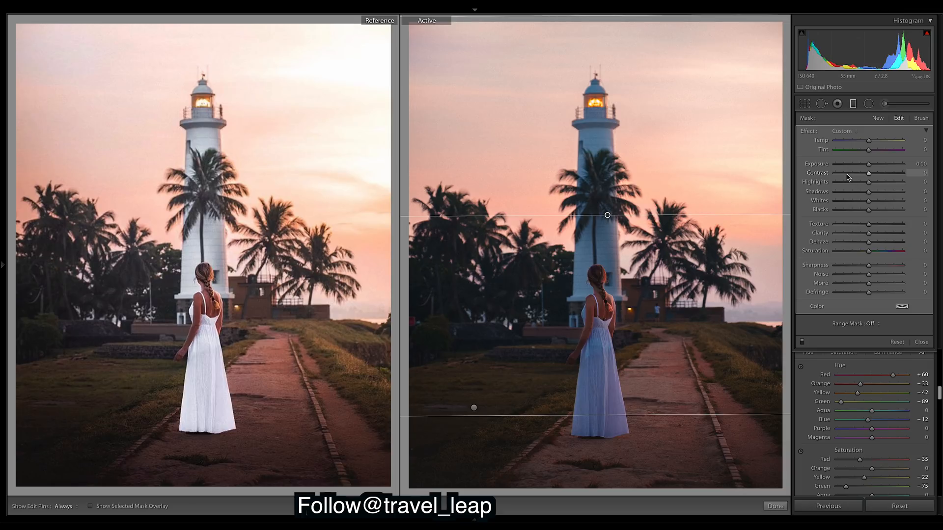
drag(868, 164, 875, 169)
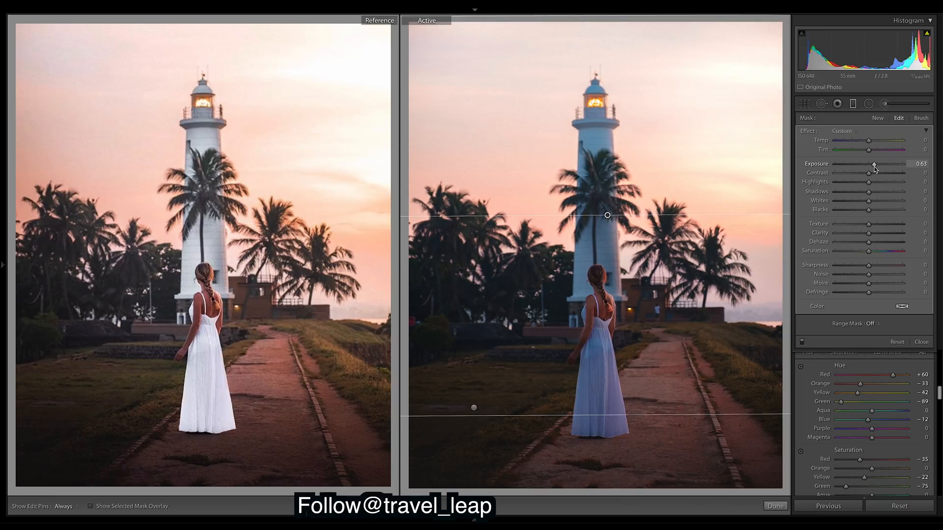
drag(875, 168, 872, 170)
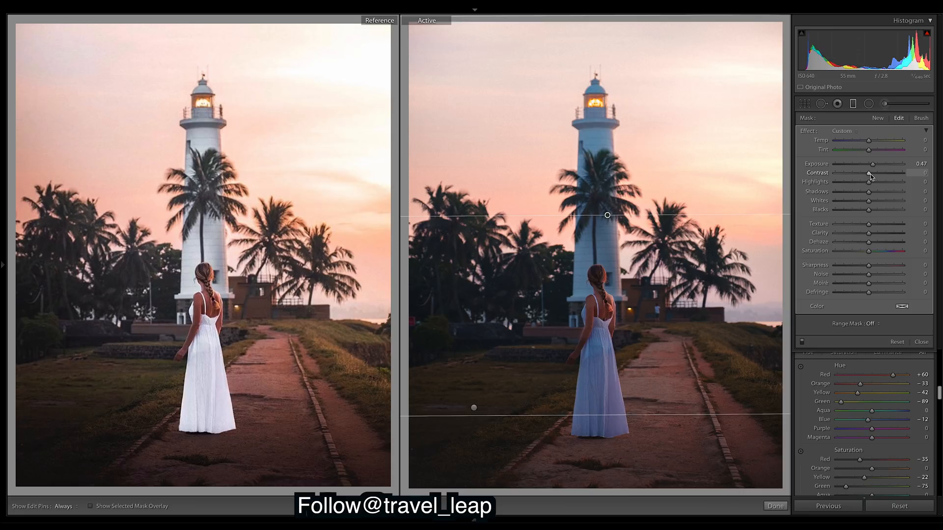
click(775, 506)
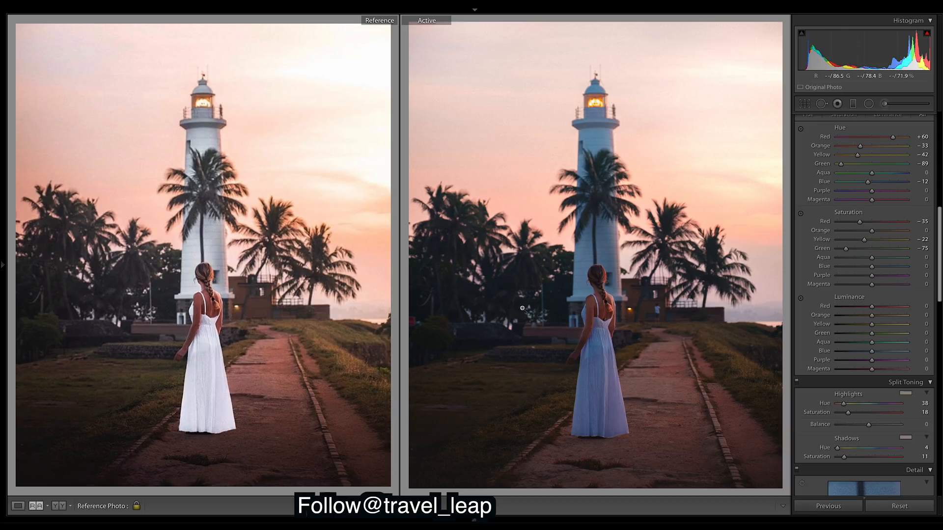
- Select the large radial filter around the woman and set Exposure to 0.28, Temp to 10 and Clarity to 9
click(869, 104)
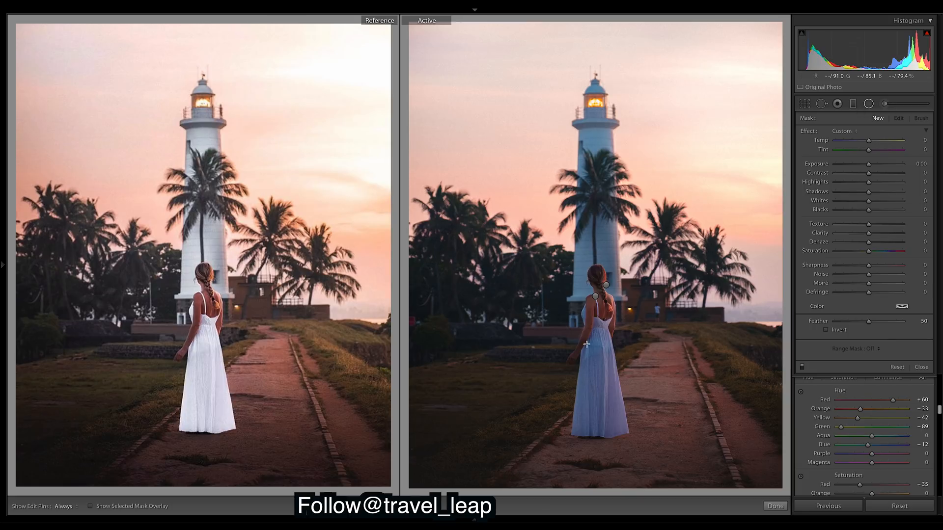
click(606, 285)
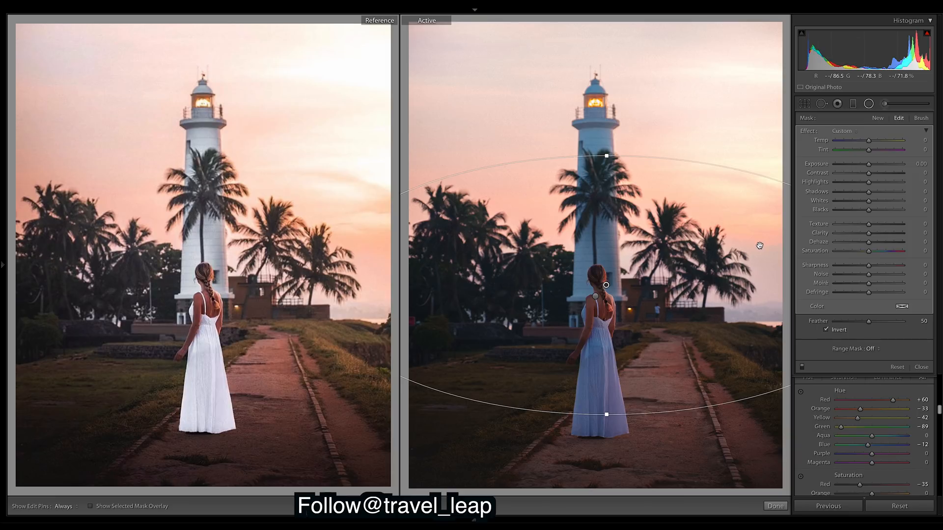
drag(869, 165, 873, 166)
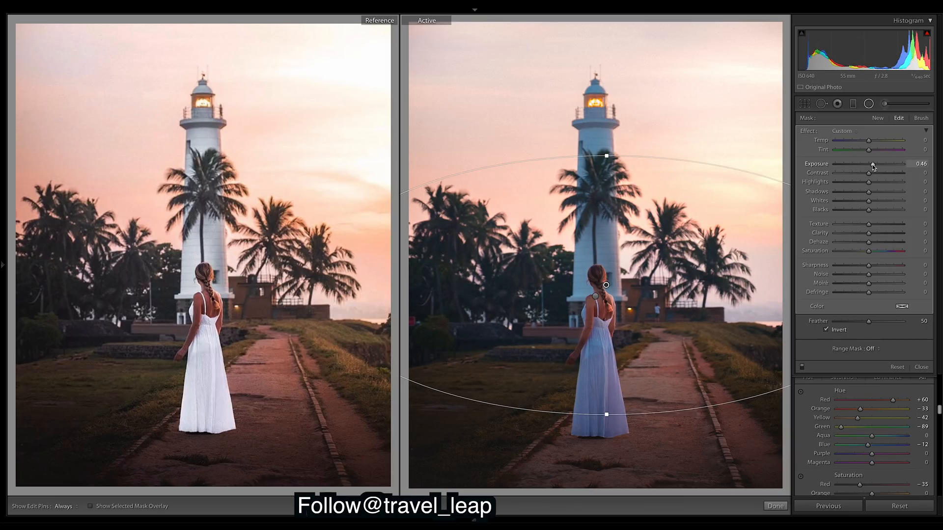
drag(873, 167, 871, 167)
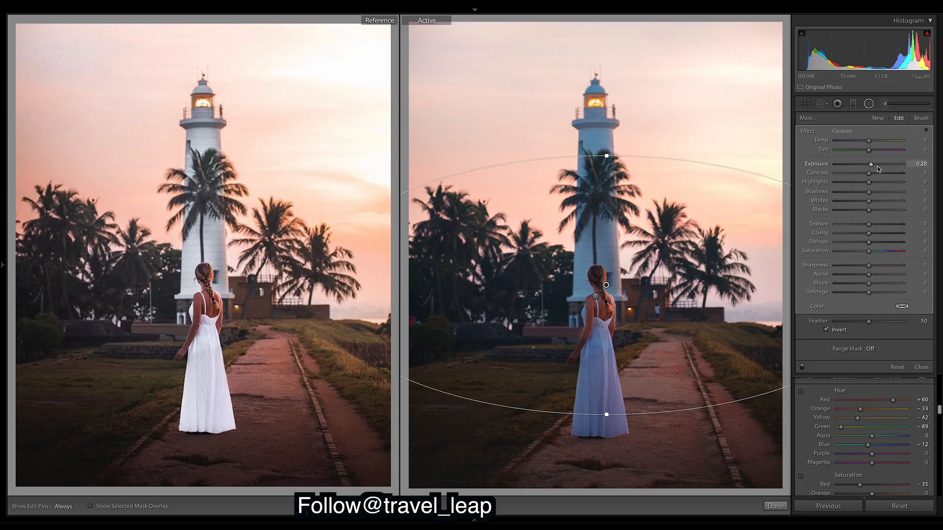
drag(869, 144, 872, 143)
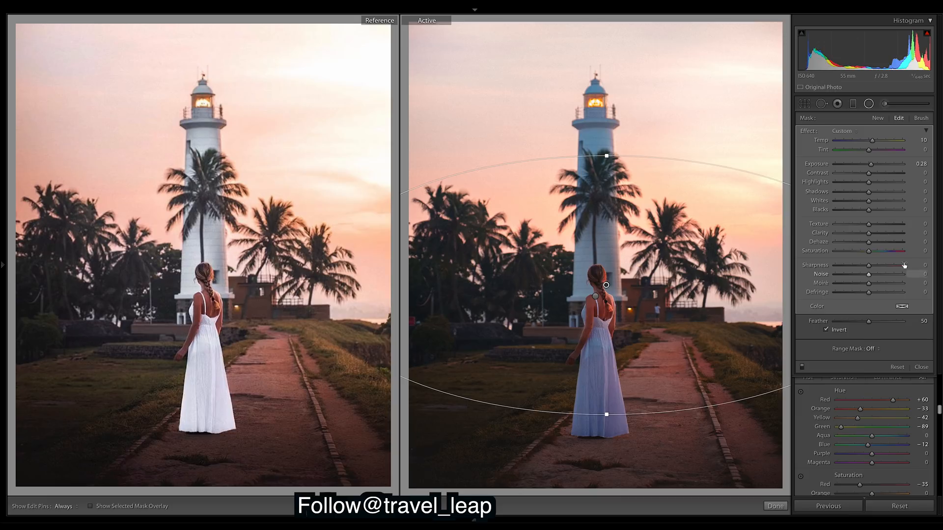
drag(875, 235, 875, 235)
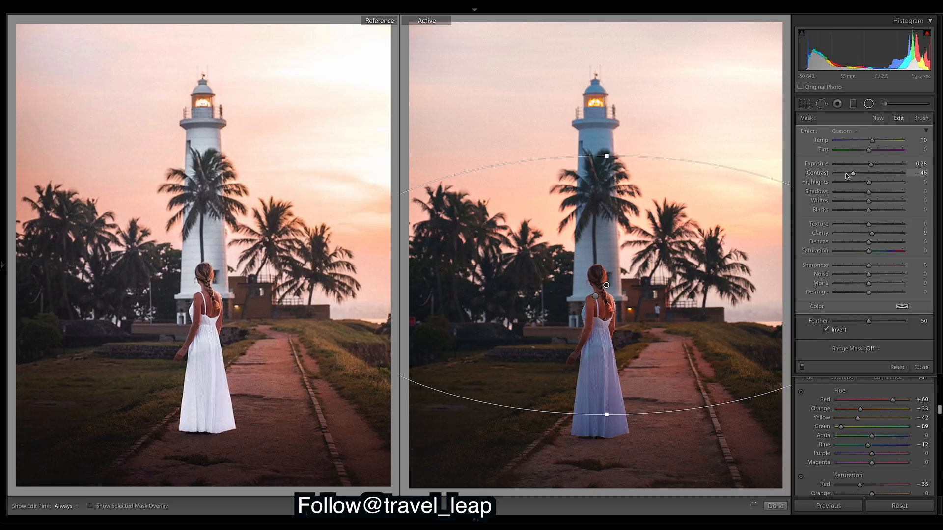
- Soften the large radial filter's area by setting Contrast to −100, resetting it once to compare
drag(851, 176, 816, 177)
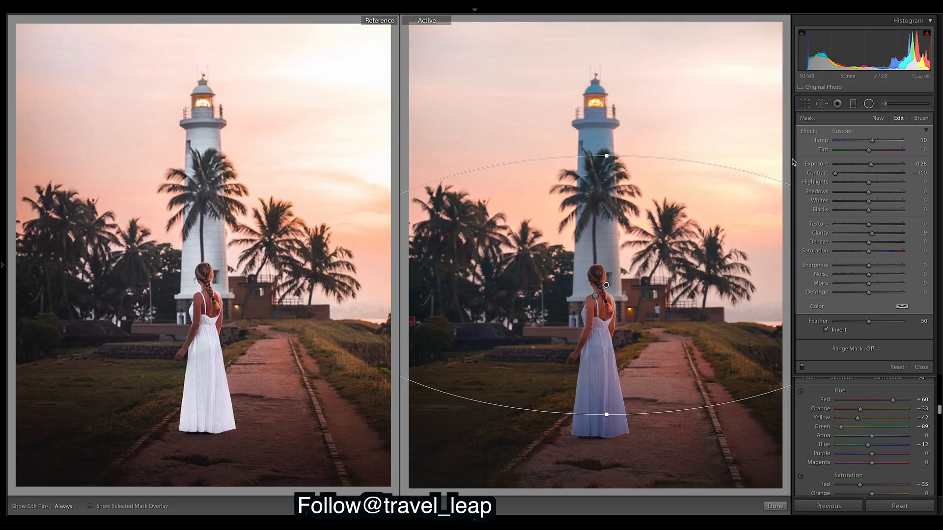
double_click(837, 175)
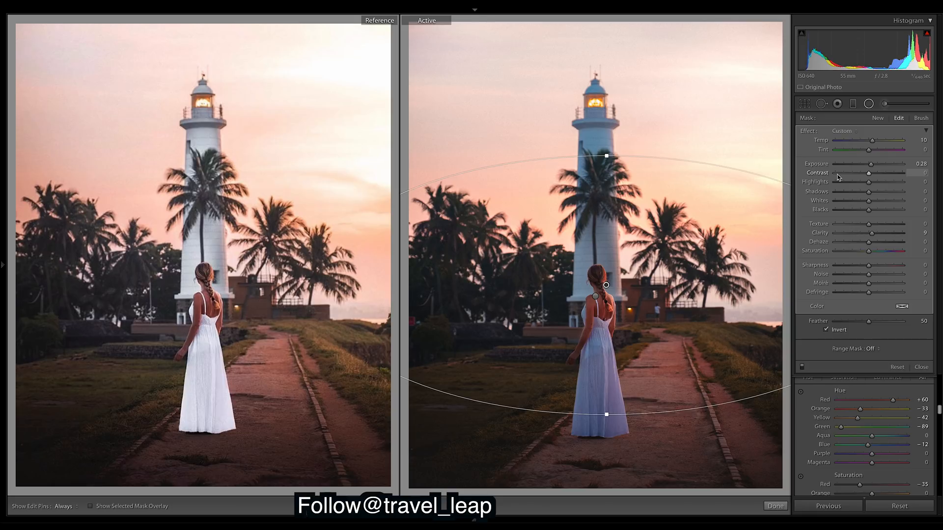
drag(869, 173, 837, 173)
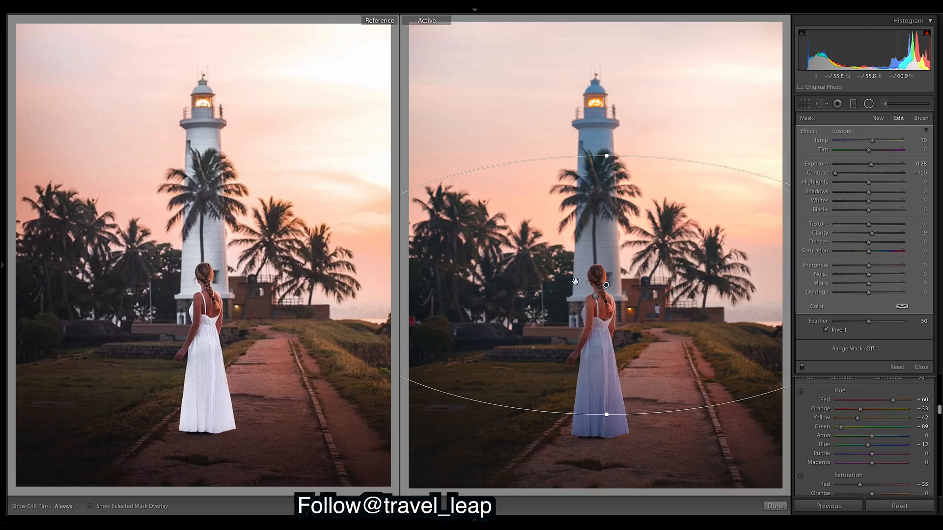
- Select the smaller radial filter around the woman, raise its Exposure slightly and finish editing it
click(595, 296)
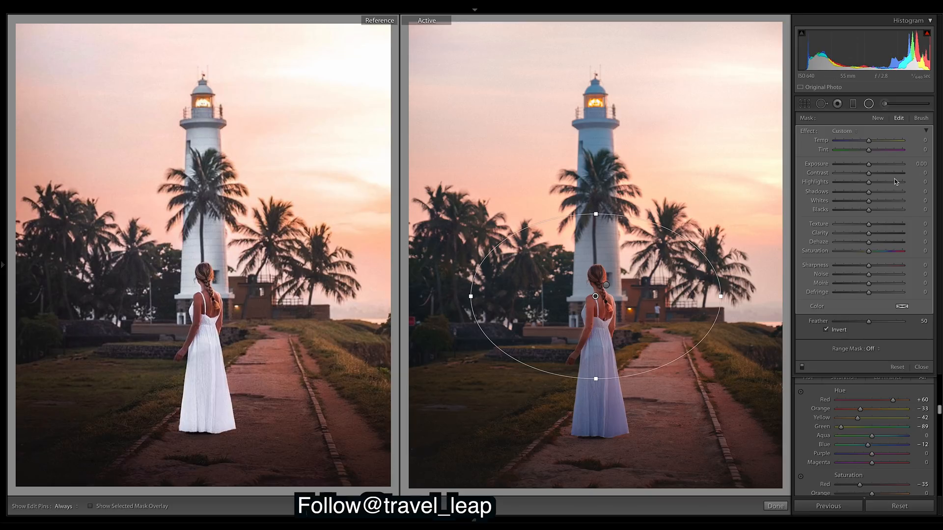
drag(869, 166, 871, 168)
drag(871, 167, 870, 167)
click(775, 506)
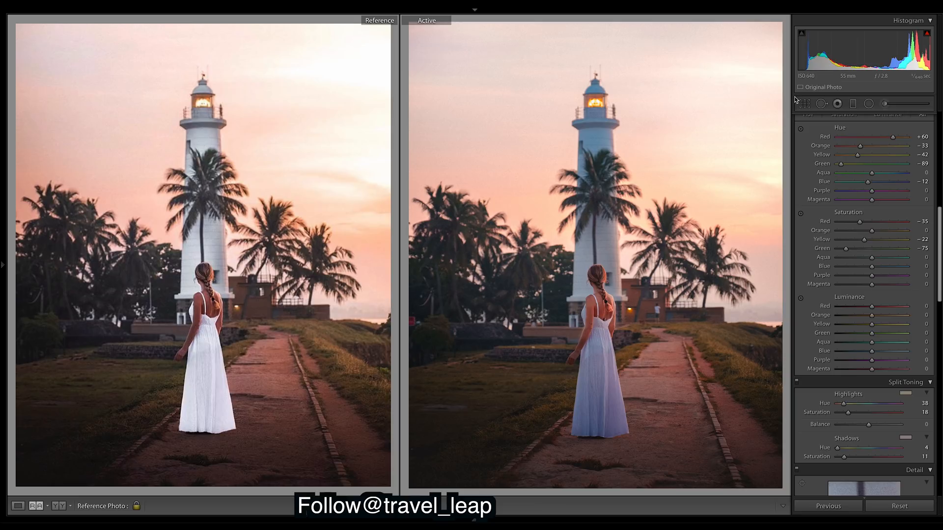
- Select the lighthouse's adjustment brush mask and set Exposure to 0.50, Shadows to 71 and Highlights to 63
click(884, 104)
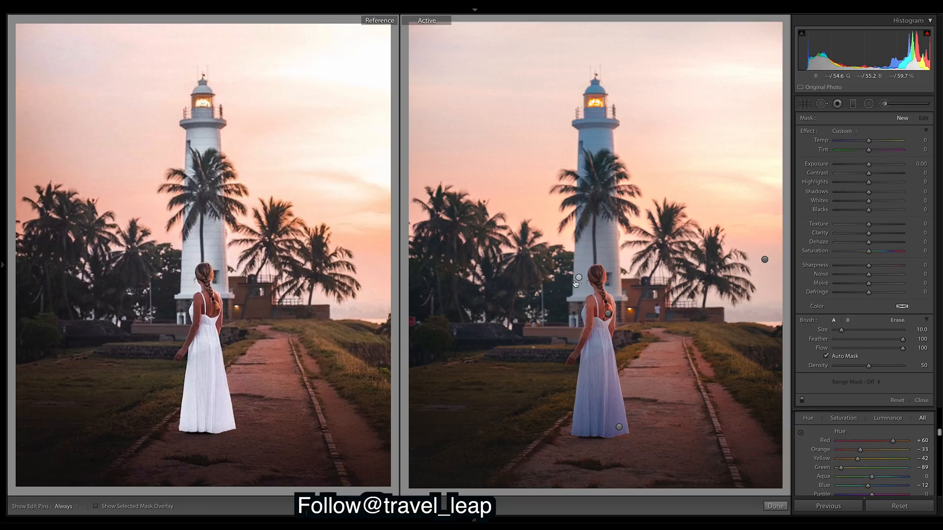
click(579, 279)
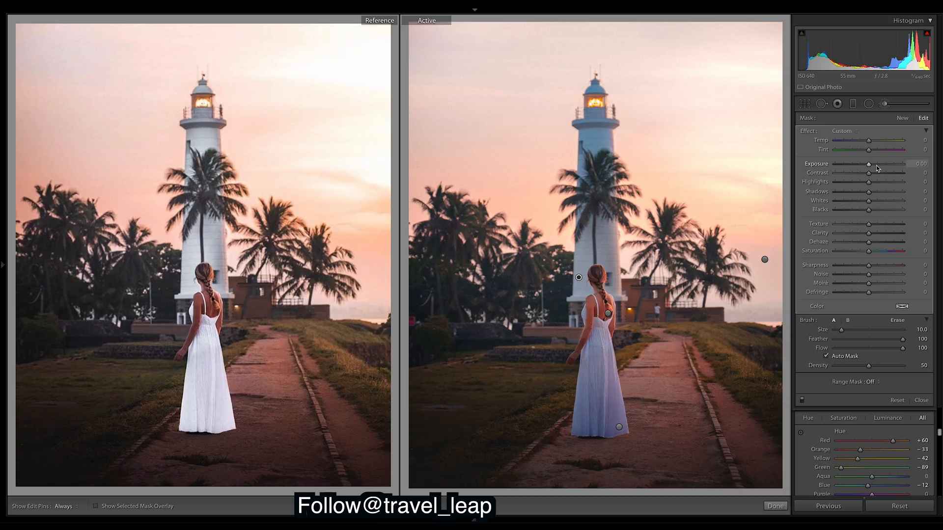
drag(876, 165, 874, 167)
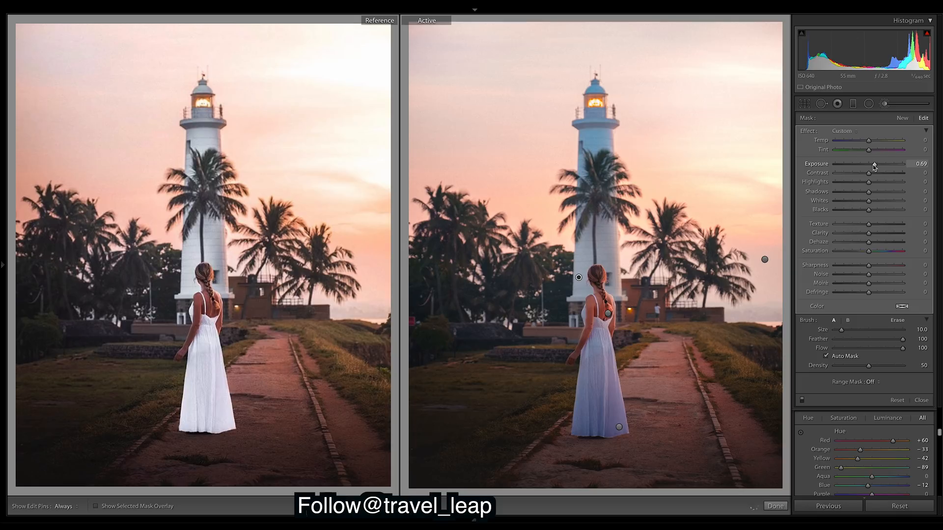
drag(874, 167, 871, 167)
click(895, 193)
drag(894, 194, 893, 197)
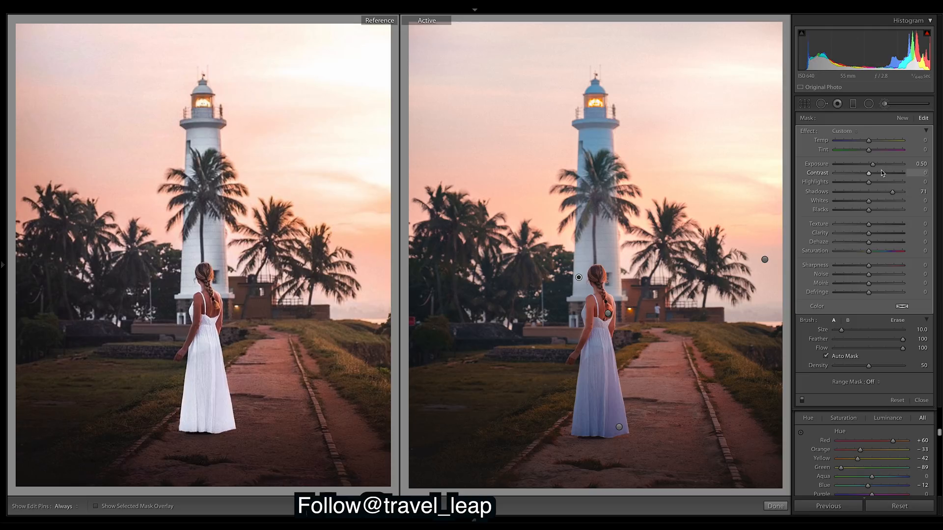
drag(870, 182, 890, 184)
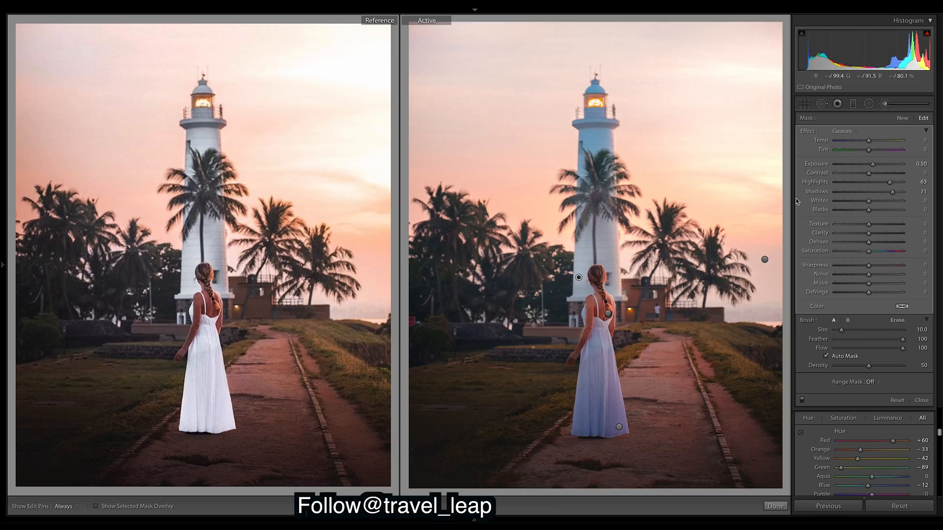
- Set the lighthouse brush mask's Contrast to 63, lower its Blacks slightly and close the brush adjustments
mouse_move(871, 173)
mouse_down()
mouse_move(893, 177)
mouse_move(879, 180)
mouse_up()
drag(888, 180, 891, 180)
drag(867, 210, 862, 211)
double_click(862, 211)
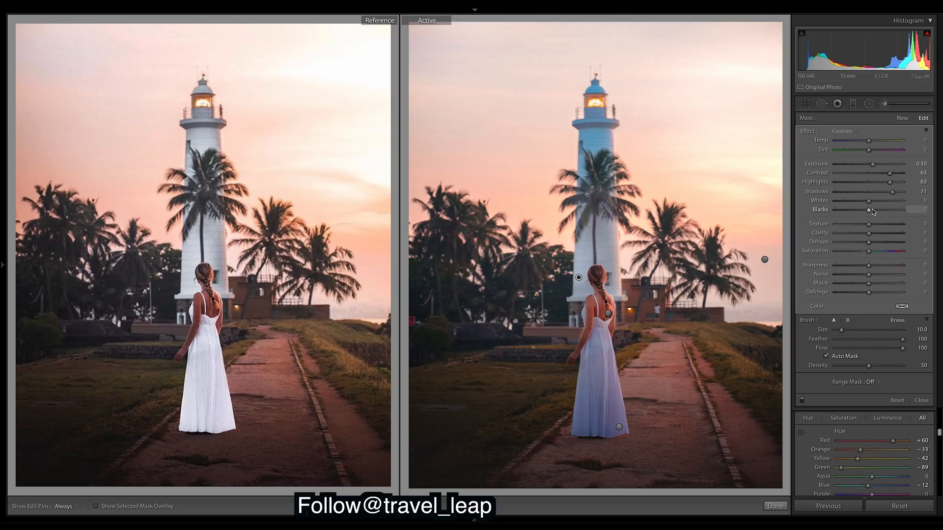
mouse_move(868, 210)
mouse_down()
mouse_move(857, 210)
mouse_move(866, 217)
mouse_up()
click(921, 400)
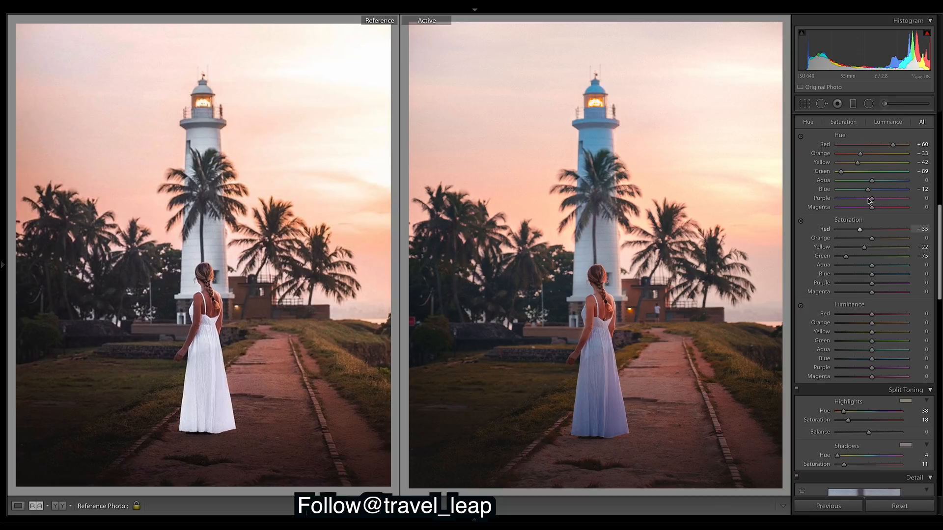
- Whiten the lighthouse and dress by setting Blue Saturation to −23 and Blue Luminance to +68
drag(862, 277, 862, 276)
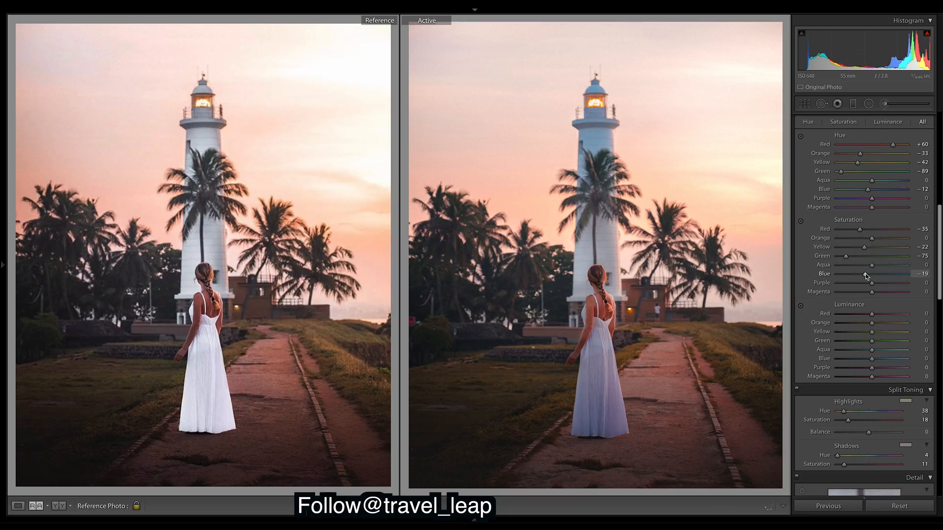
mouse_move(865, 273)
mouse_down()
mouse_move(881, 275)
mouse_move(864, 283)
mouse_up()
drag(864, 280, 863, 280)
drag(871, 360, 916, 388)
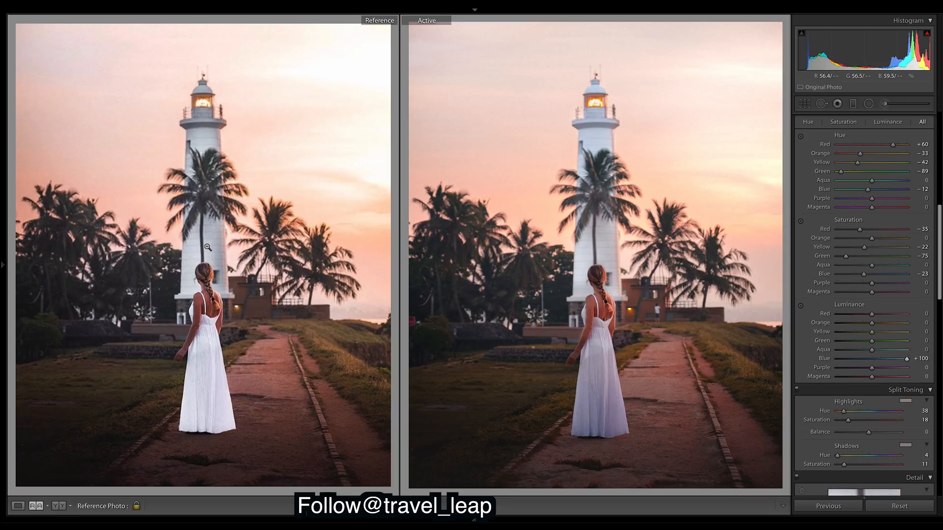
drag(906, 359, 901, 405)
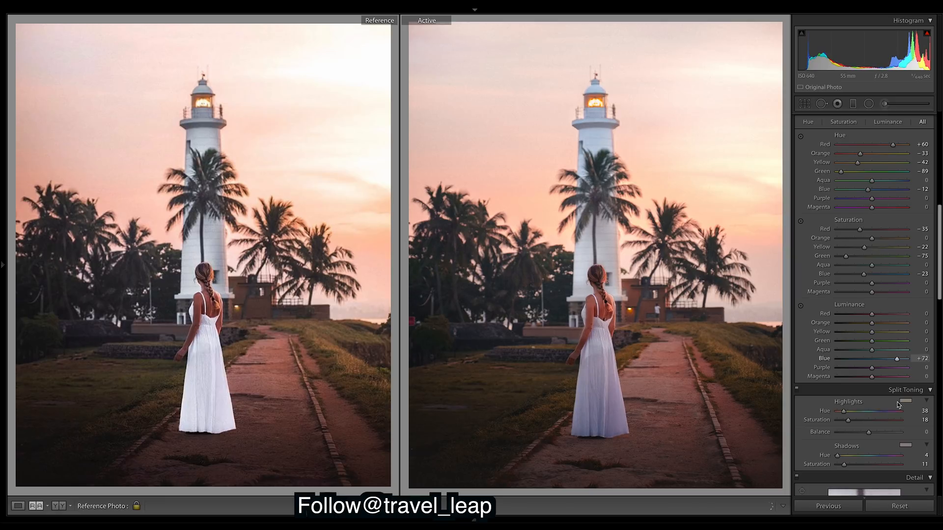
drag(894, 400, 895, 402)
- Brighten the yellow and green tones with Luminance at Yellow +68 and Green +10
drag(878, 336, 906, 338)
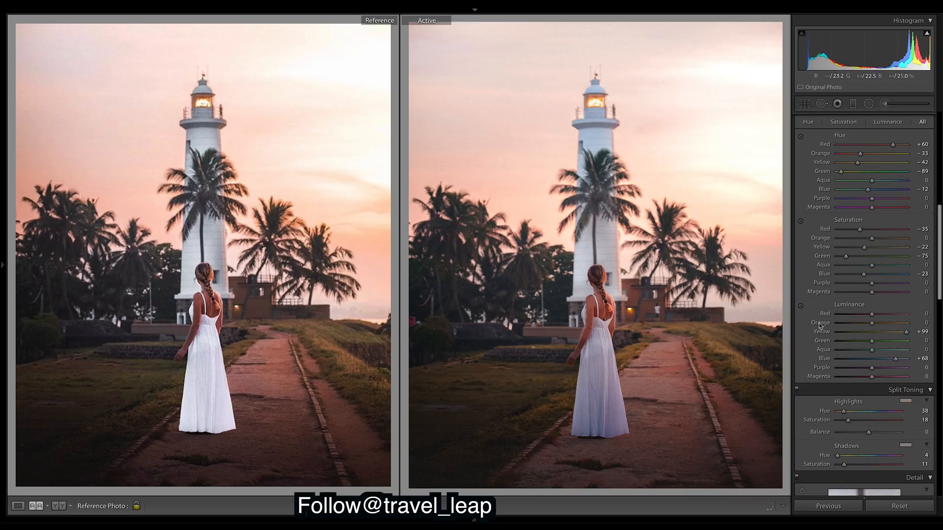
double_click(907, 332)
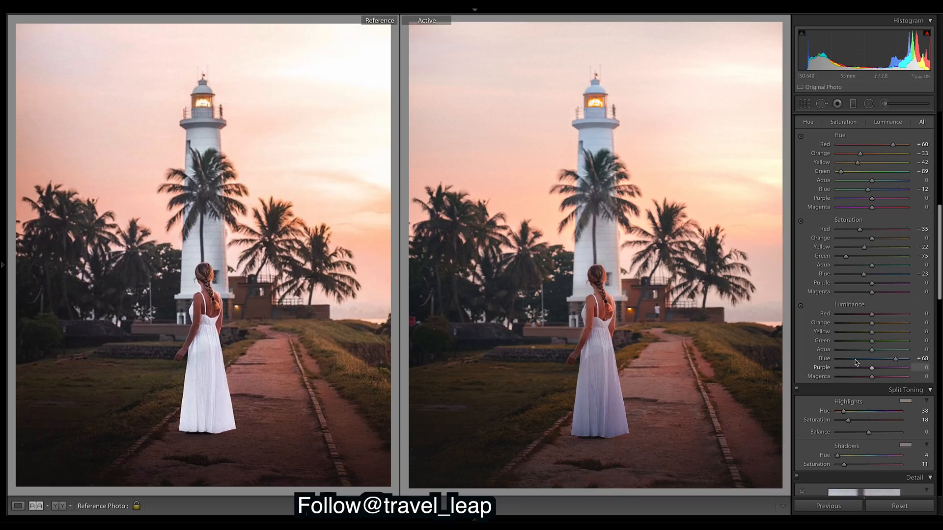
drag(874, 334, 941, 338)
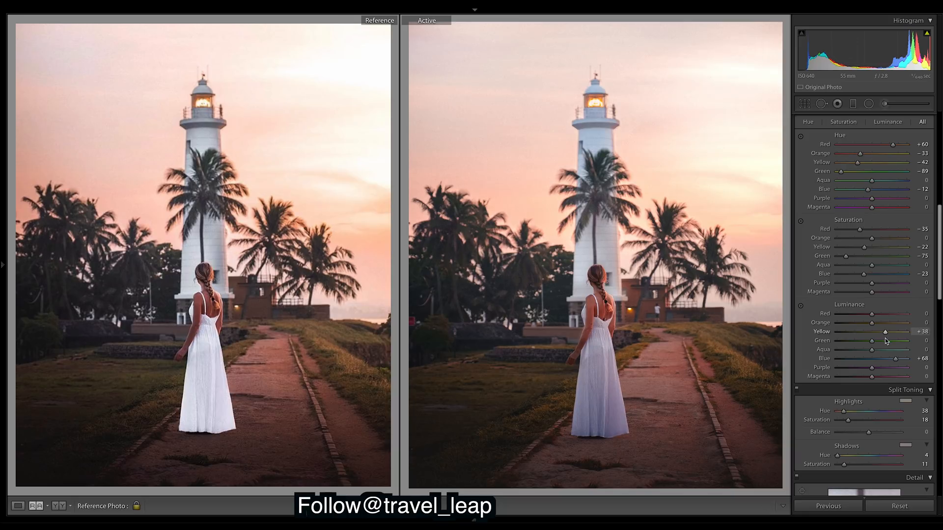
mouse_move(886, 338)
mouse_down()
mouse_move(916, 338)
mouse_move(893, 336)
mouse_up()
drag(894, 334, 872, 345)
drag(940, 282, 940, 277)
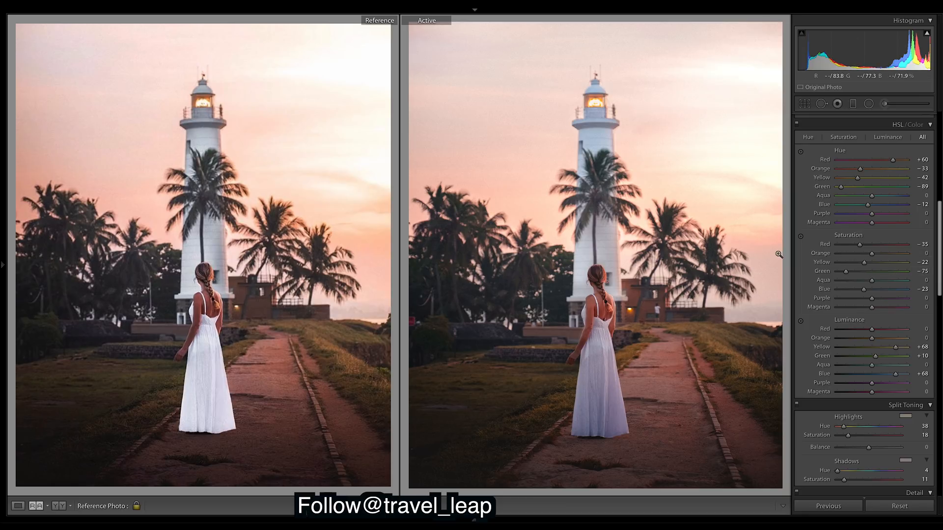
- Mute the reds with Red Saturation at −94 and raise Aqua Saturation to +16
drag(859, 244, 796, 254)
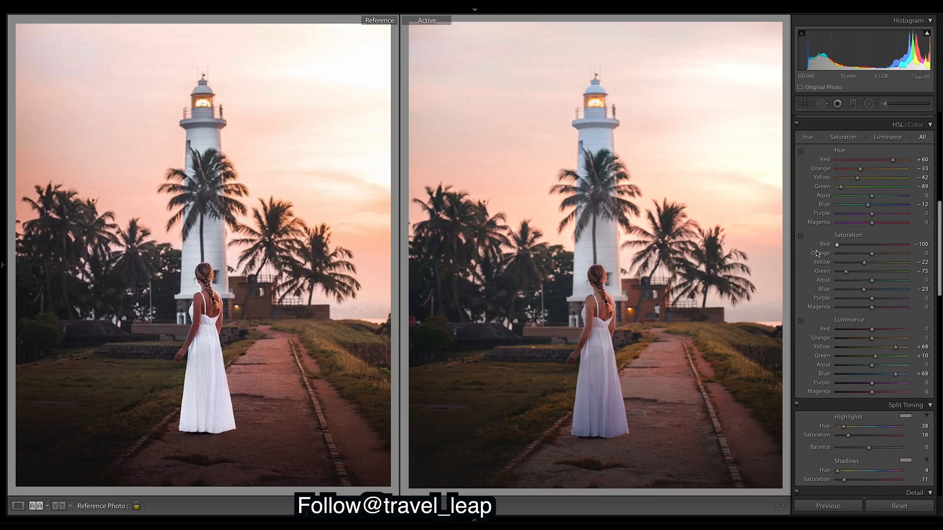
double_click(838, 245)
drag(871, 245, 843, 248)
drag(871, 280, 906, 280)
drag(885, 283, 877, 281)
- Reduce Saturation to Purple −43, Magenta −41 and Green −100
drag(870, 299, 853, 308)
drag(857, 299, 786, 318)
drag(836, 298, 856, 301)
scroll(940, 239, down, 2)
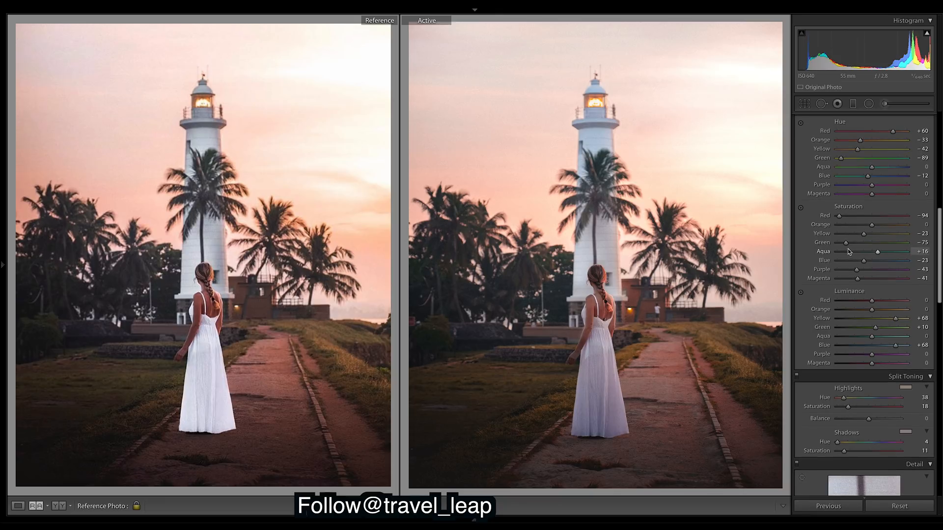
drag(846, 242, 836, 242)
scroll(938, 246, down, 1)
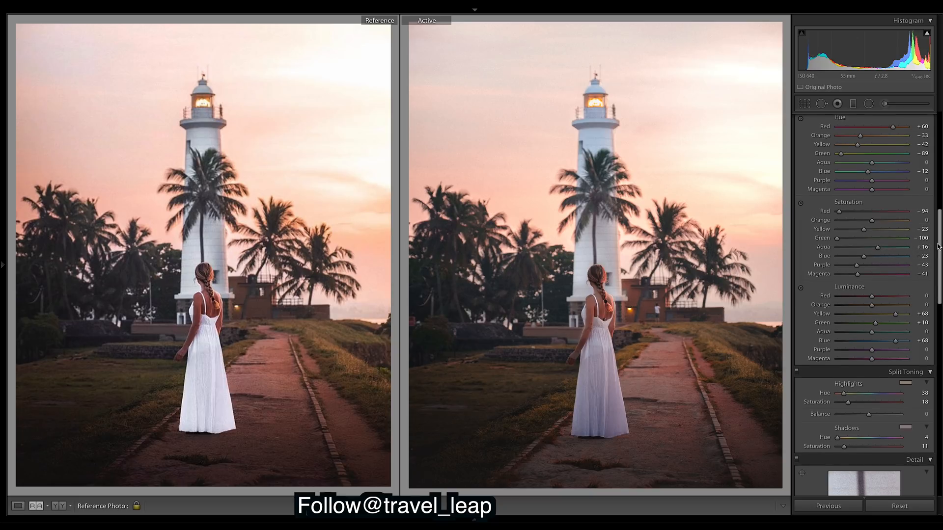
- Manually correct the photo's lens distortion with a Distortion Amount of +7
scroll(938, 247, down, 5)
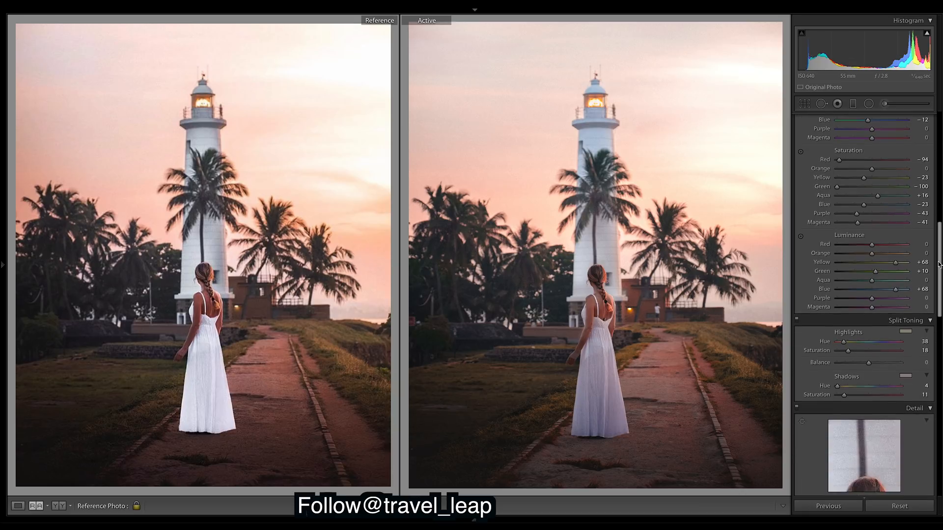
scroll(864, 304, up, 1)
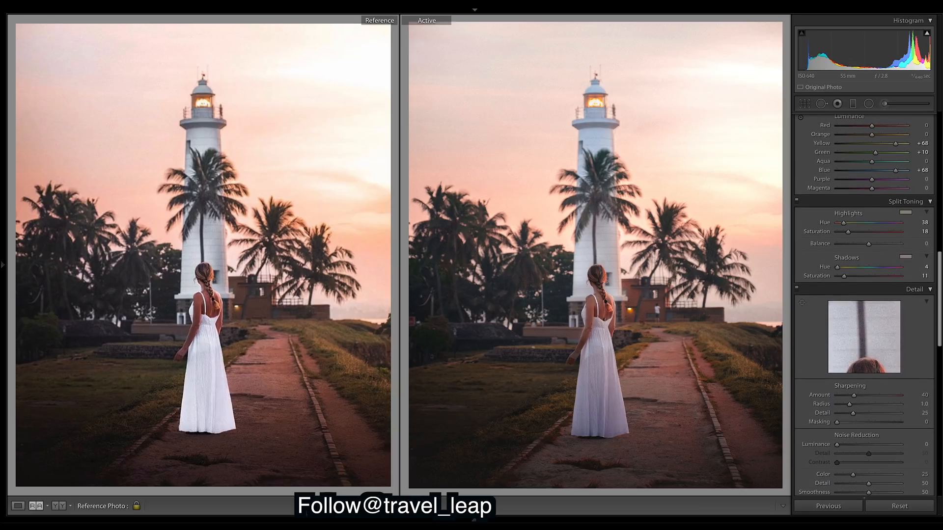
scroll(864, 305, up, 1)
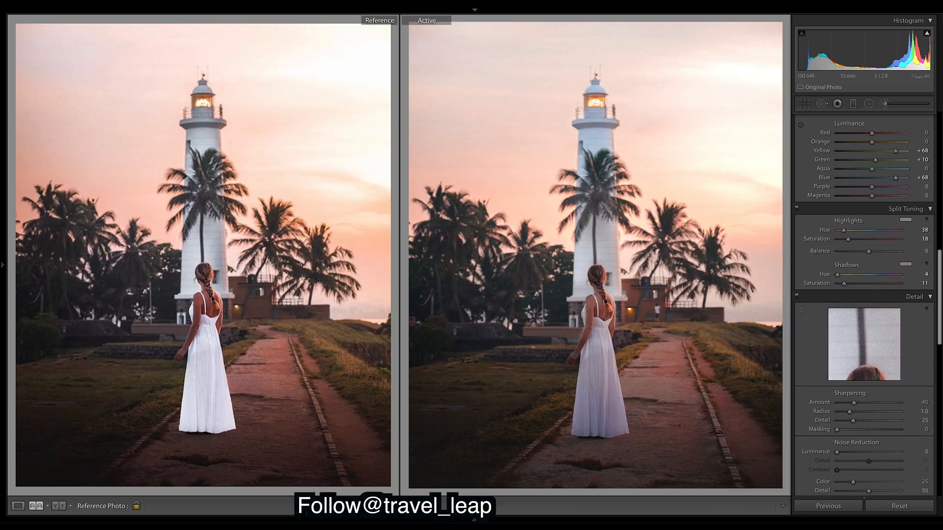
scroll(864, 308, down, 3)
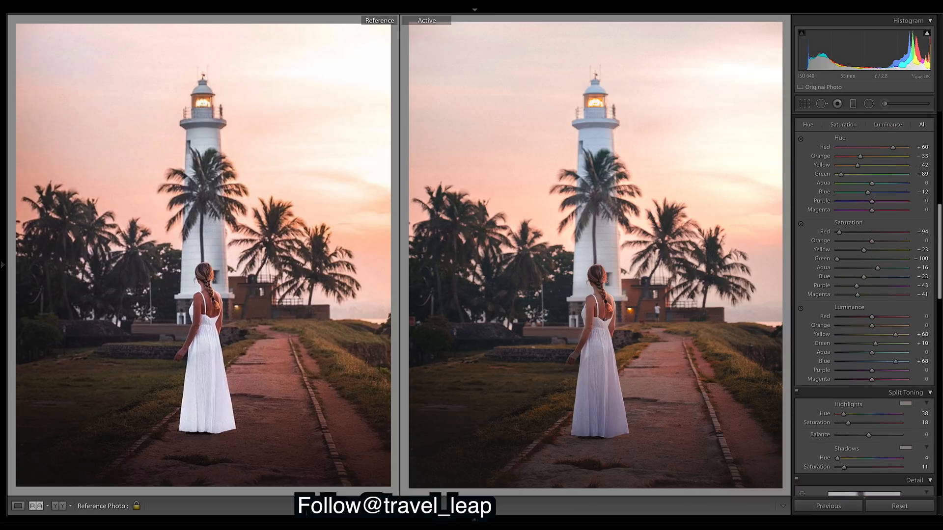
scroll(796, 214, down, 7)
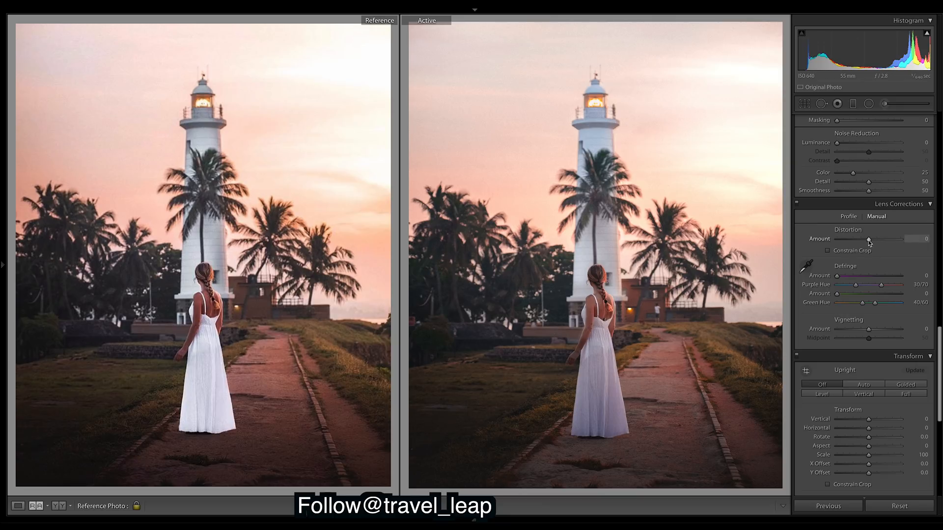
drag(868, 240, 884, 240)
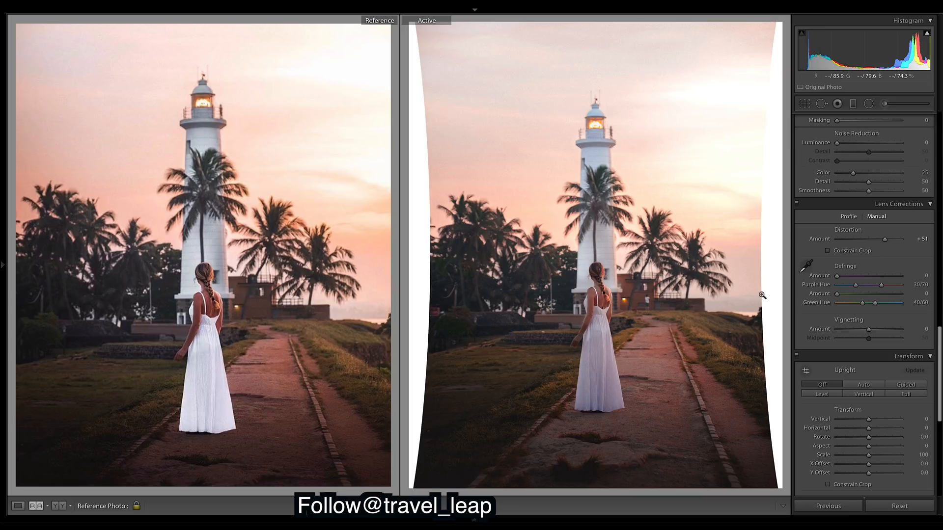
drag(875, 244, 870, 243)
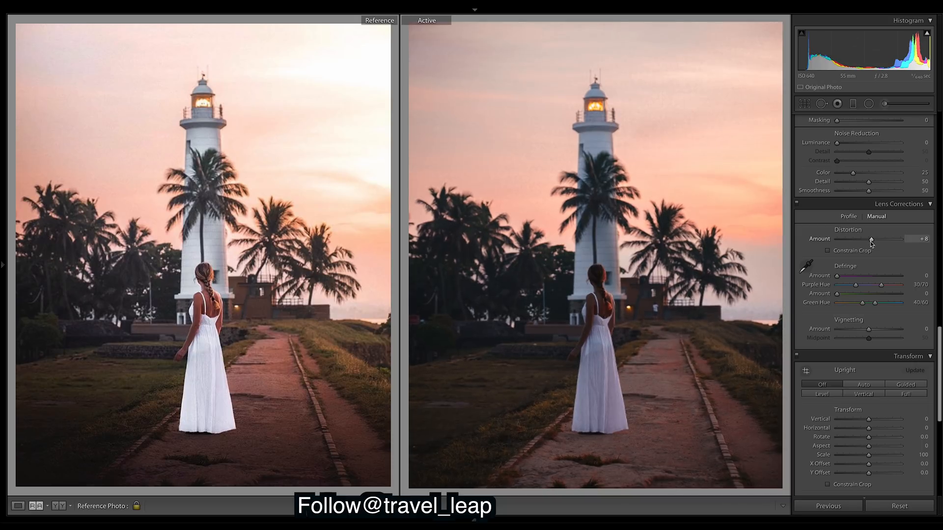
drag(870, 240, 871, 241)
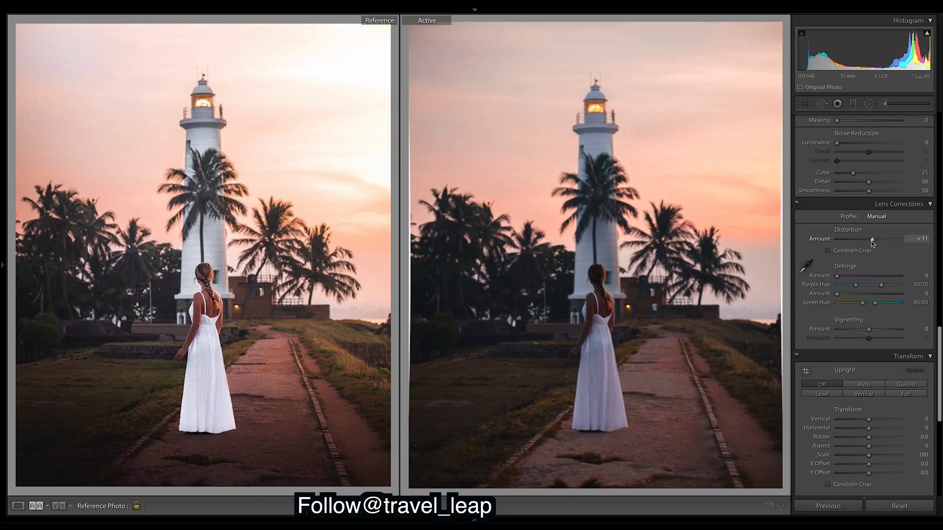
drag(871, 241, 870, 242)
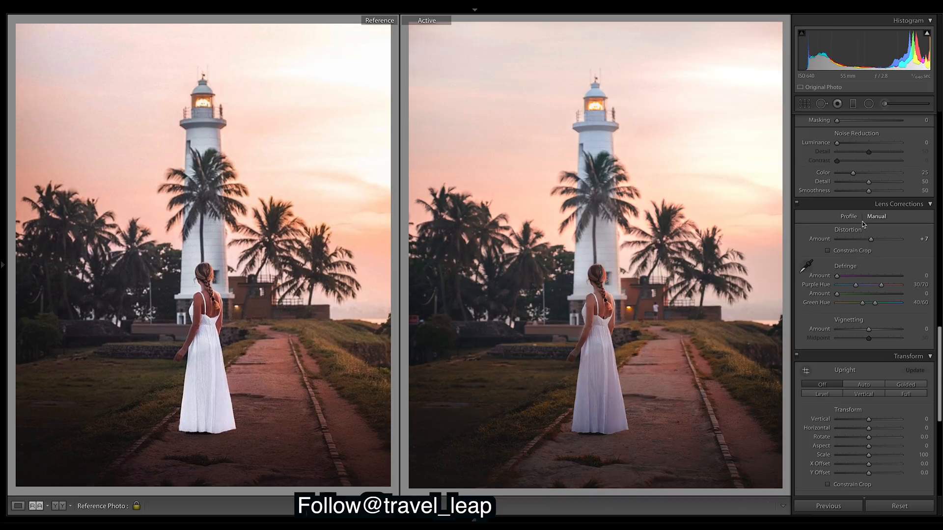
- Compare the photo with and without the manual distortion correction and undo the reset of its Amount
click(797, 203)
click(796, 203)
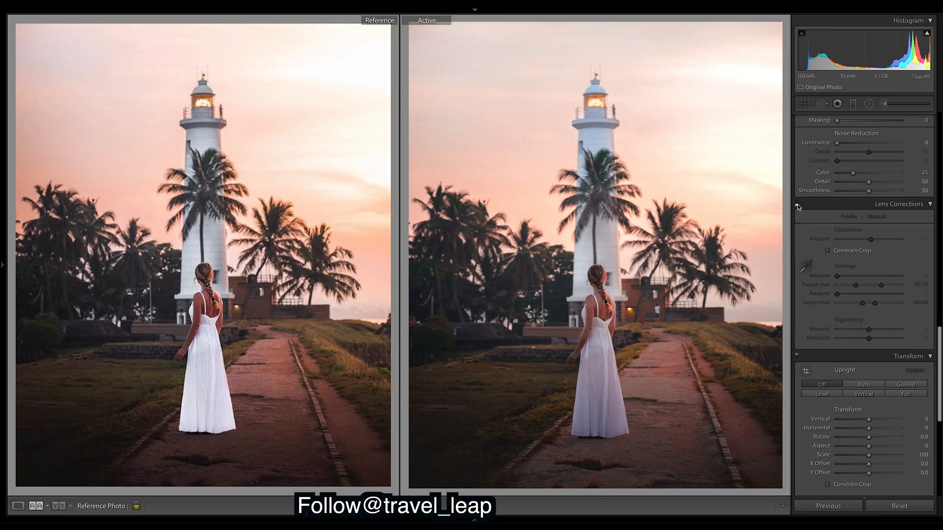
double_click(869, 239)
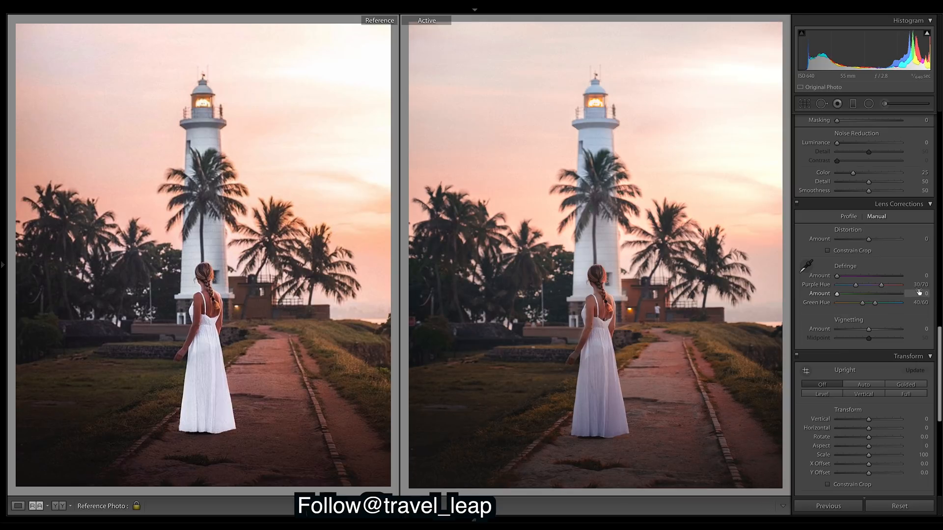
key(ctrl+z)
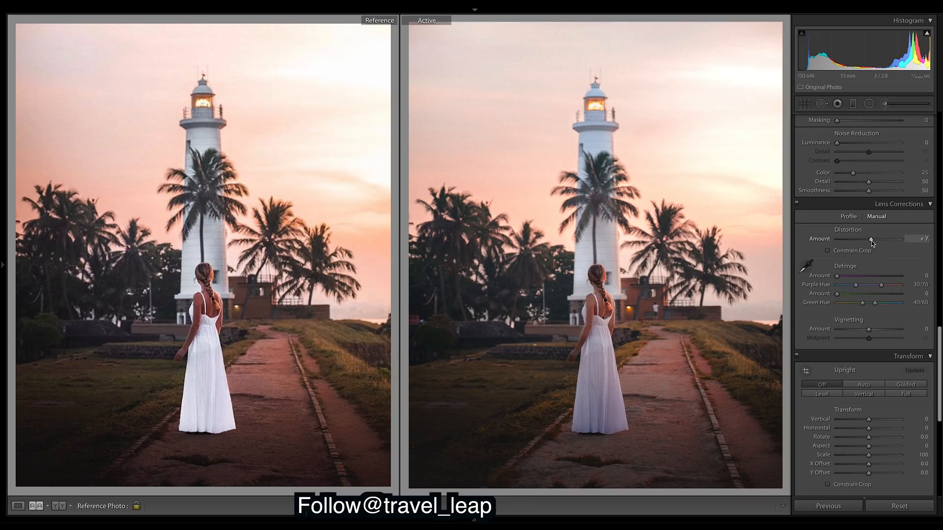
drag(871, 241, 873, 240)
- Sharpen only the photo's edges with a Sharpening Amount of 145 and Masking of 60
drag(939, 337, 939, 301)
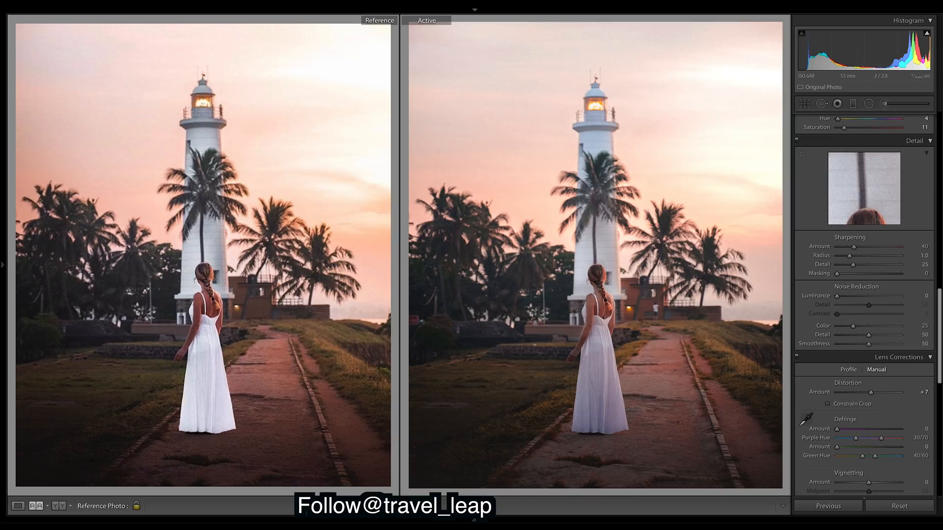
click(886, 247)
mouse_move(886, 245)
mouse_down()
mouse_move(804, 247)
mouse_move(873, 257)
mouse_up()
drag(894, 253, 898, 254)
drag(863, 273, 871, 273)
drag(871, 275, 873, 276)
drag(873, 273, 895, 283)
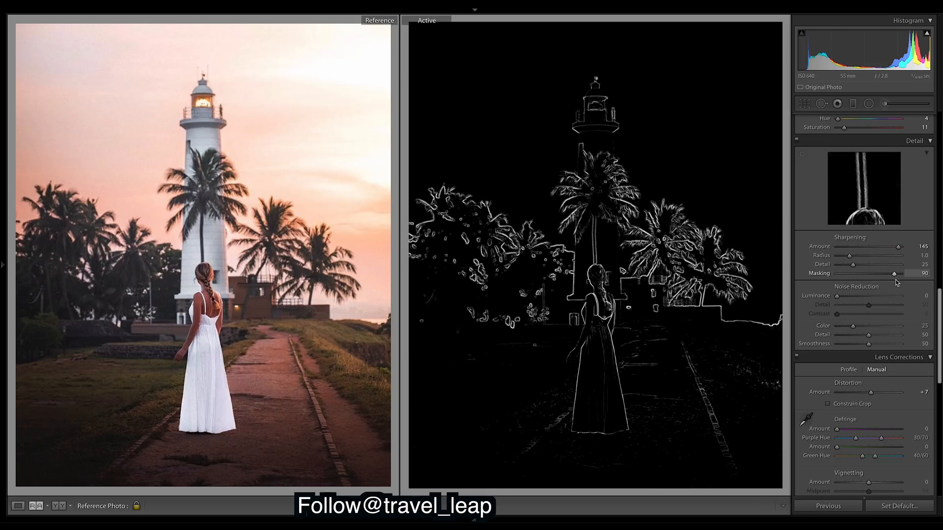
drag(898, 283, 875, 273)
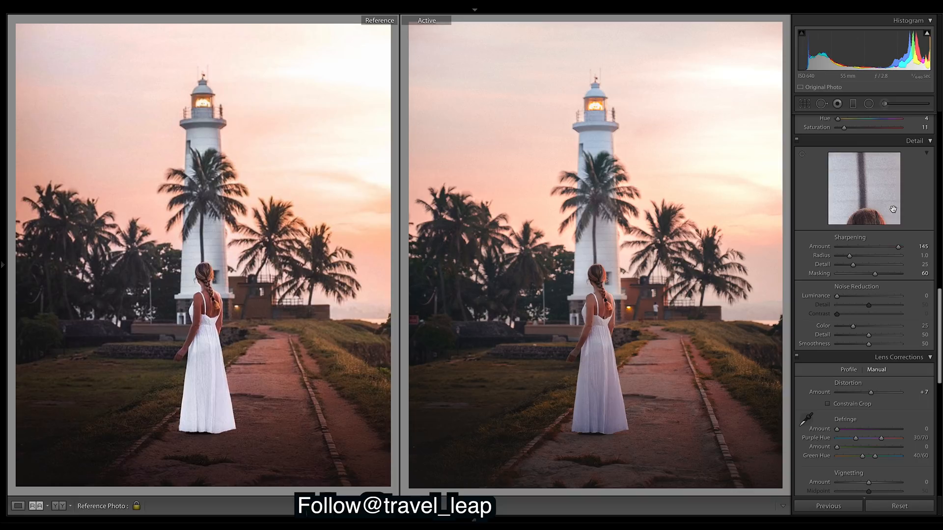
- Brighten the woman's dress by setting the Exposure of its existing brush mask to 1.63
drag(939, 302, 939, 414)
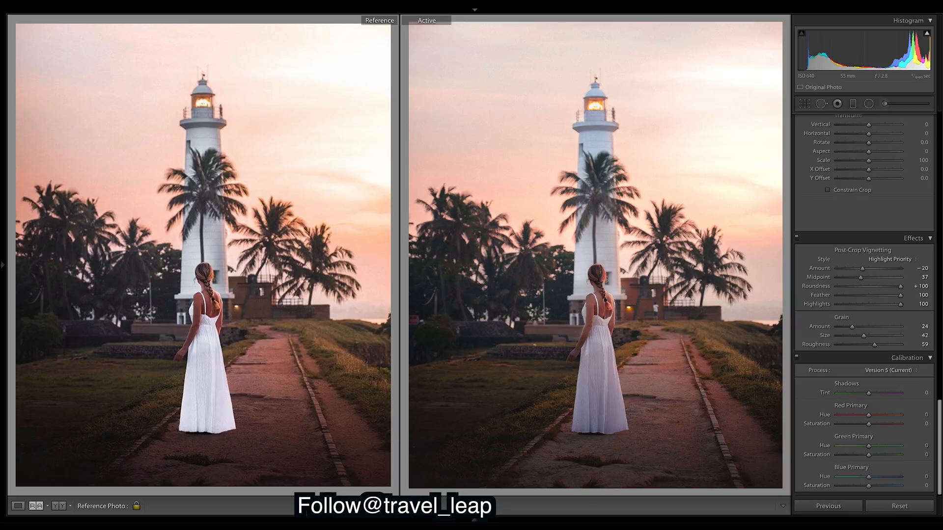
drag(939, 432, 938, 38)
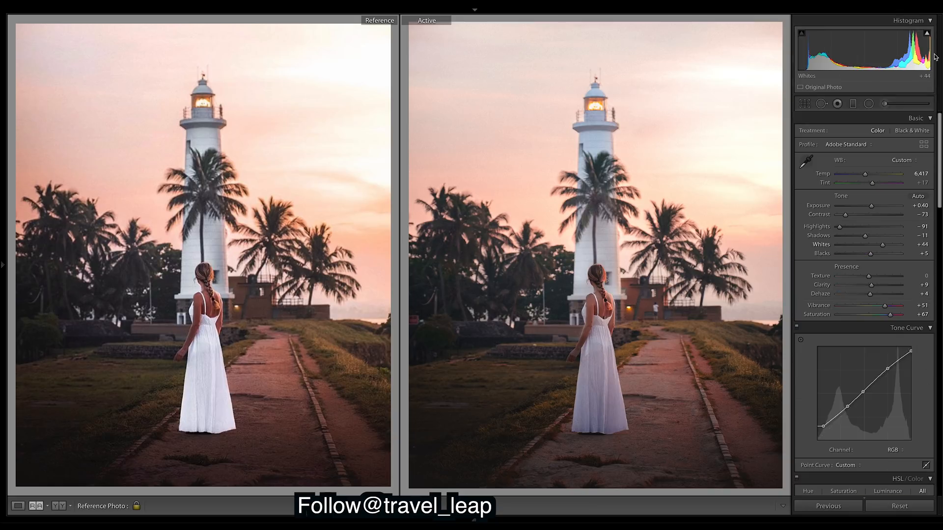
click(884, 104)
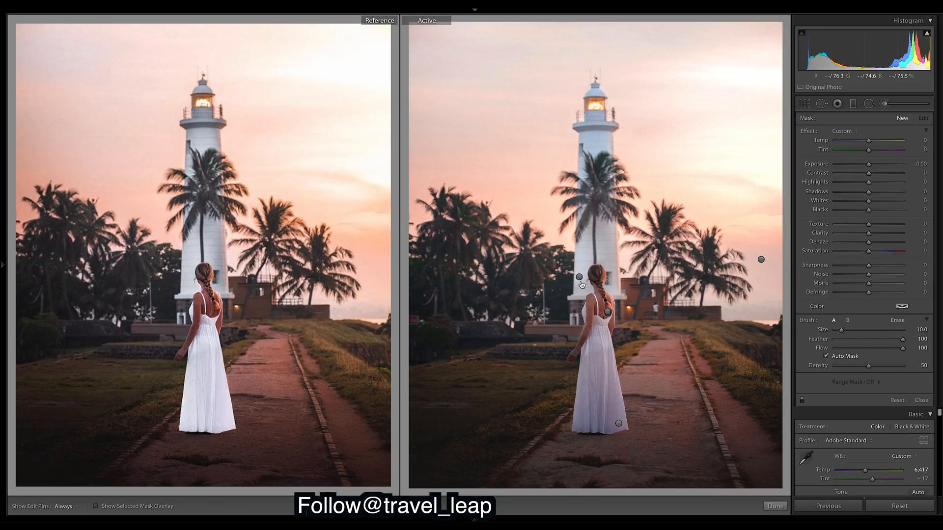
click(618, 423)
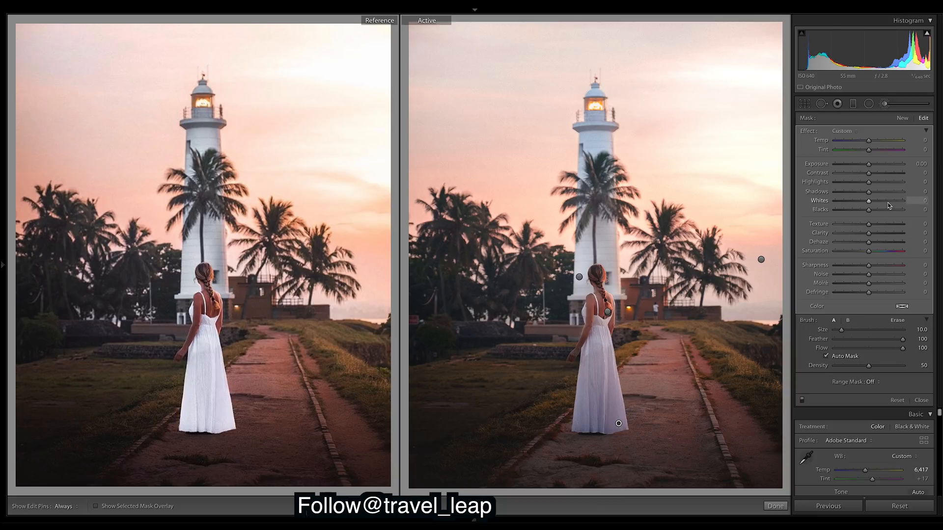
drag(873, 163, 879, 167)
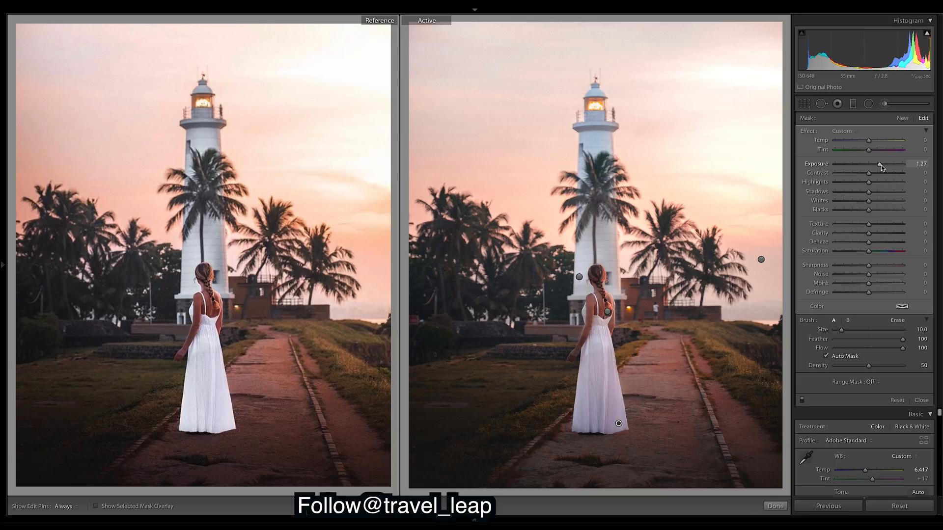
drag(882, 167, 883, 167)
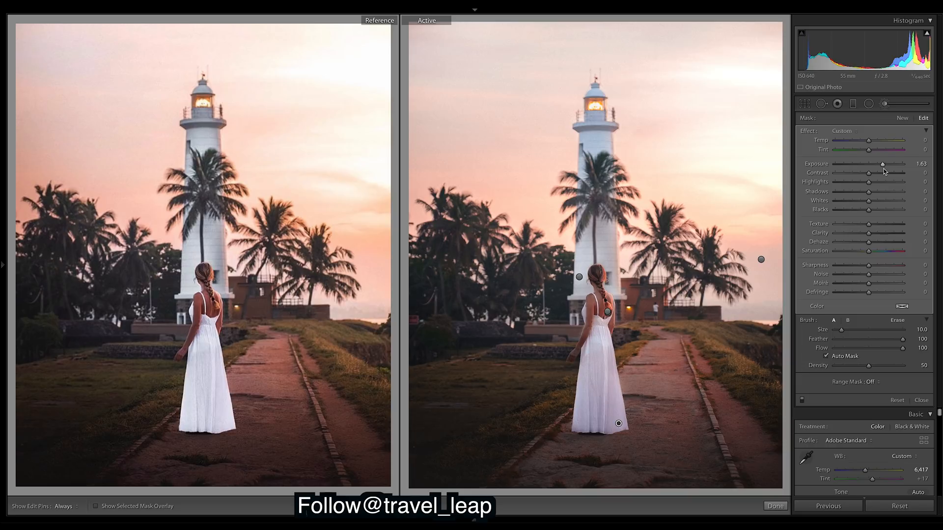
- Whiten the dress further with Highlights 67, Shadows 63, Whites 72 and Blacks −10 in its brush mask
drag(868, 182, 887, 187)
mouse_move(890, 185)
mouse_down()
mouse_move(888, 193)
mouse_move(902, 192)
mouse_move(891, 195)
mouse_up()
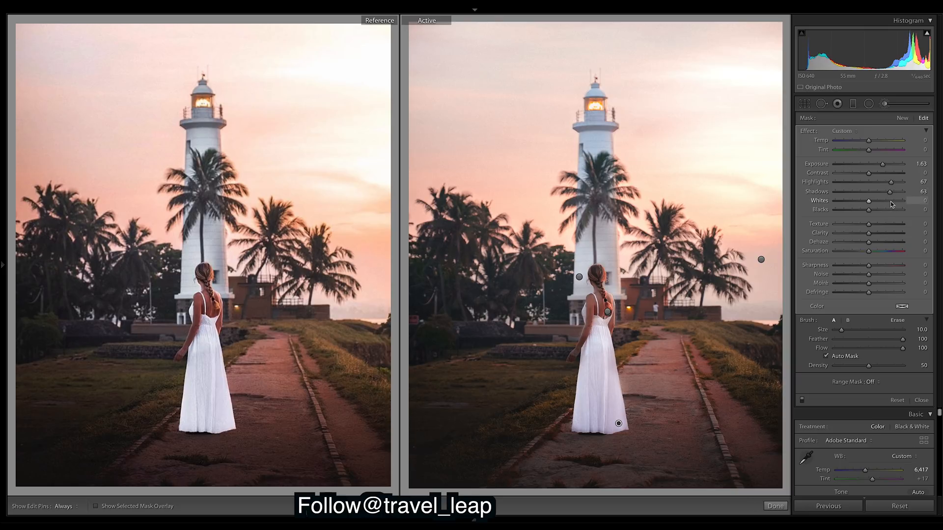
drag(890, 201, 887, 204)
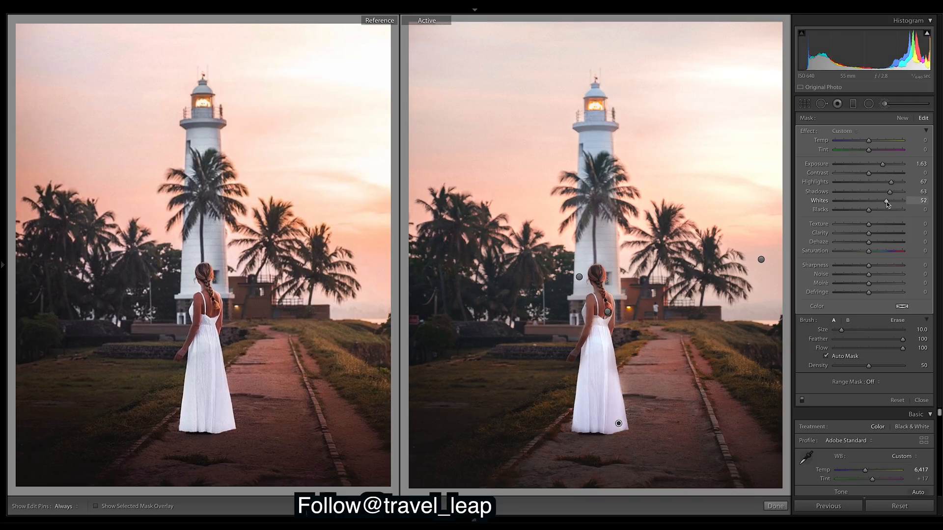
drag(886, 202, 895, 205)
drag(863, 211, 866, 212)
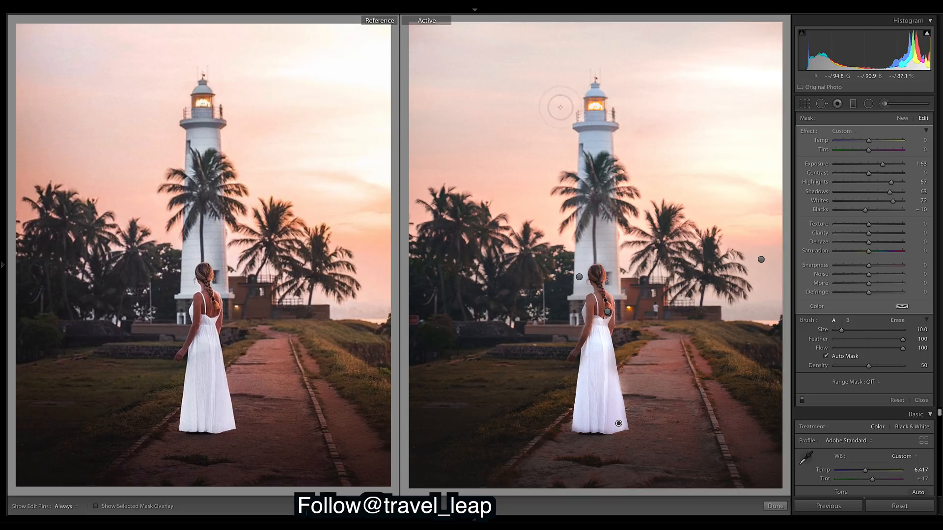
key(k)
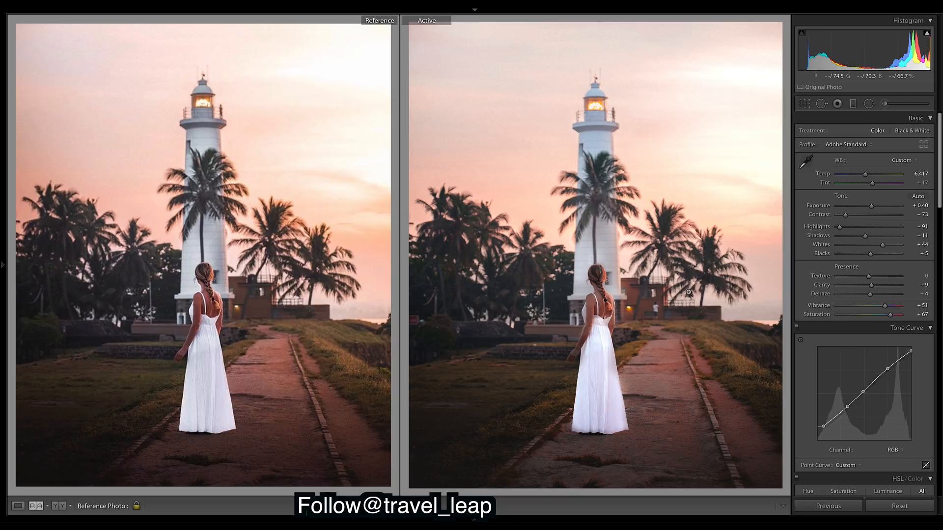
- Try resetting the brush mask on the woman's back to neutral settings, and undo the changes
click(886, 104)
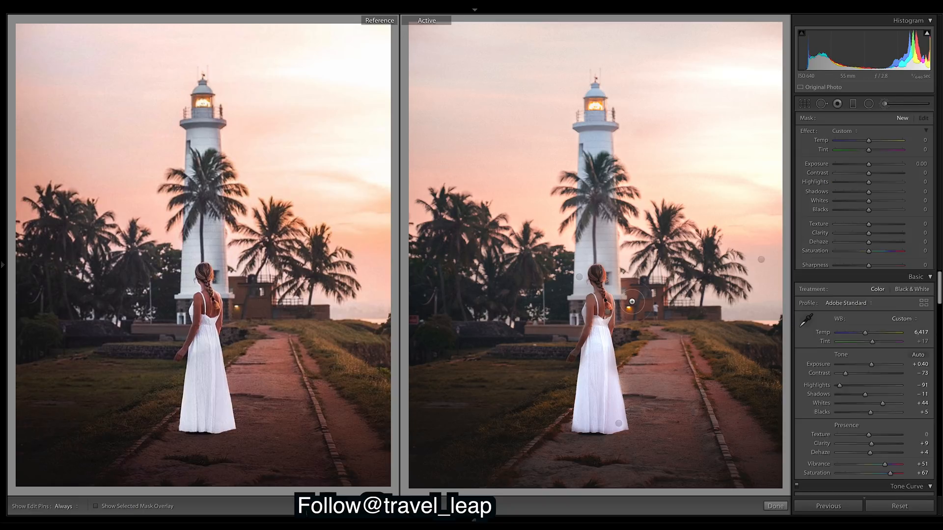
click(607, 313)
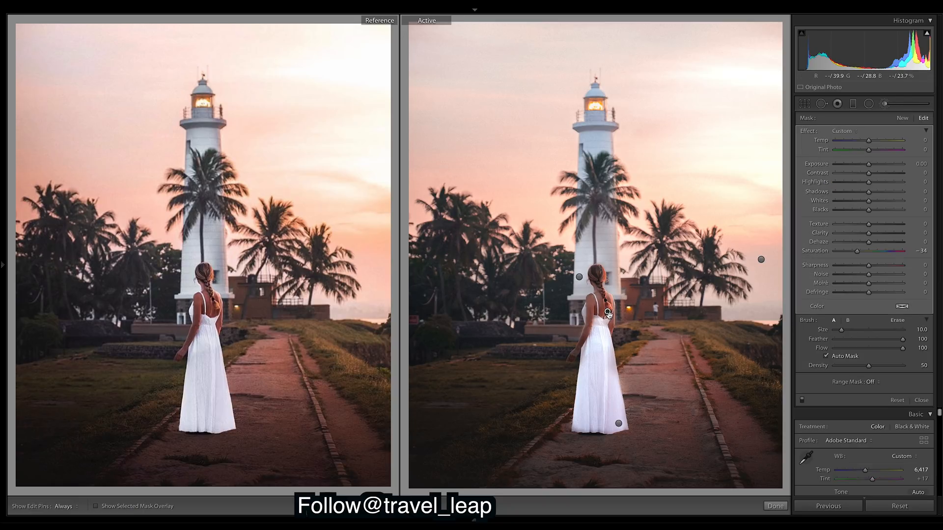
click(607, 313)
double_click(808, 131)
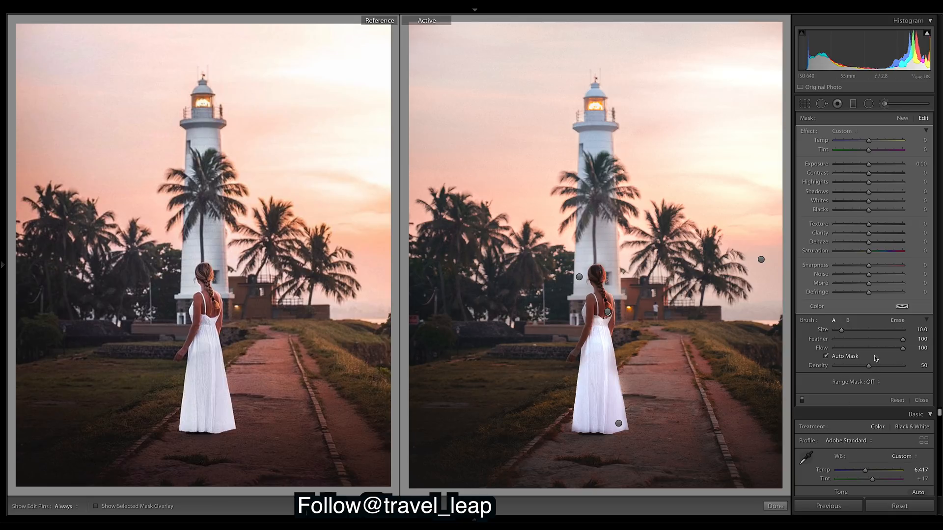
key(ctrl+z)
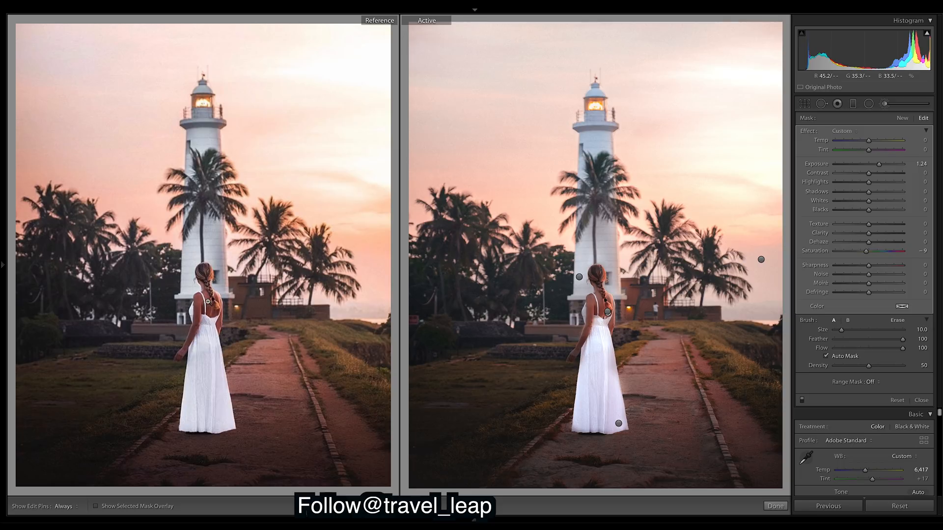
key(ctrl+z)
- Check the overlay of the brush mask around the palm trees and horizon sky, and raise its Saturation
click(761, 260)
key(o)
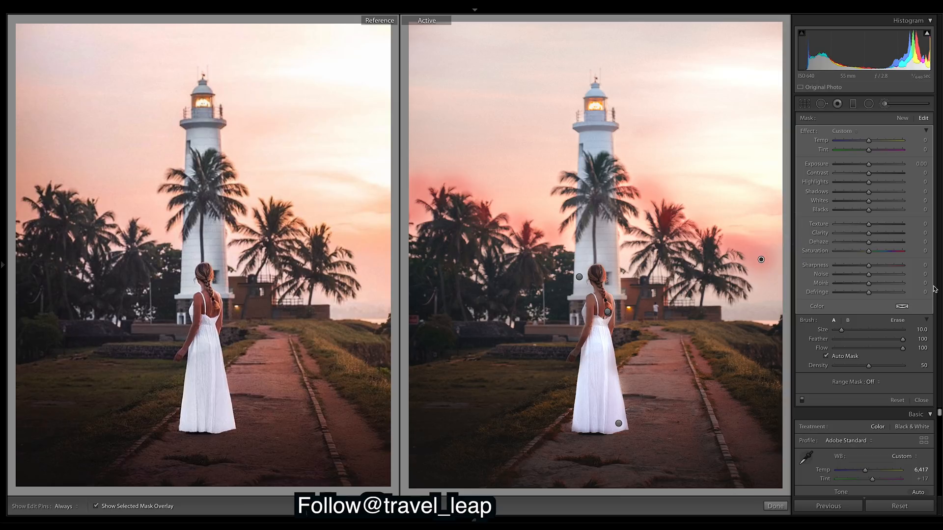
key(o)
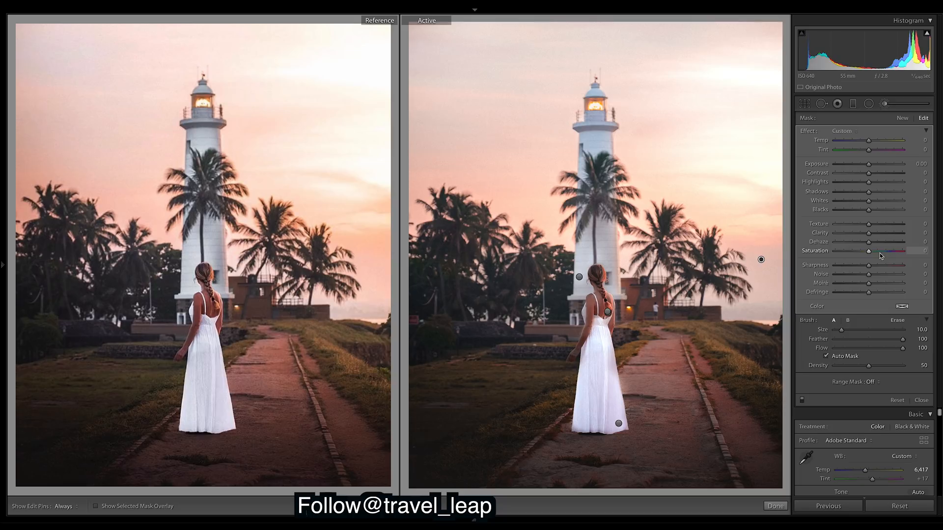
drag(880, 252, 902, 251)
drag(902, 264, 885, 264)
drag(886, 264, 880, 264)
drag(878, 262, 877, 255)
click(775, 506)
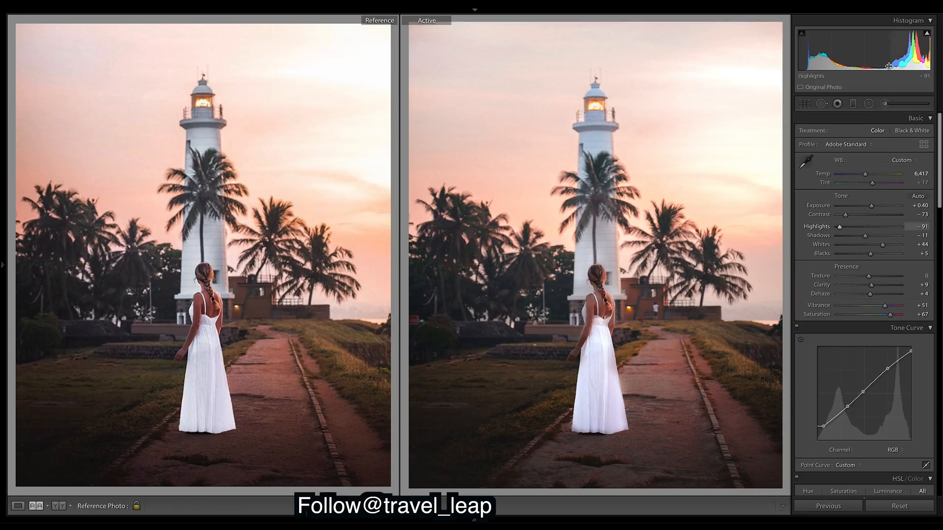
- Leave the reference comparison and show the edited photo alone at full view
click(869, 103)
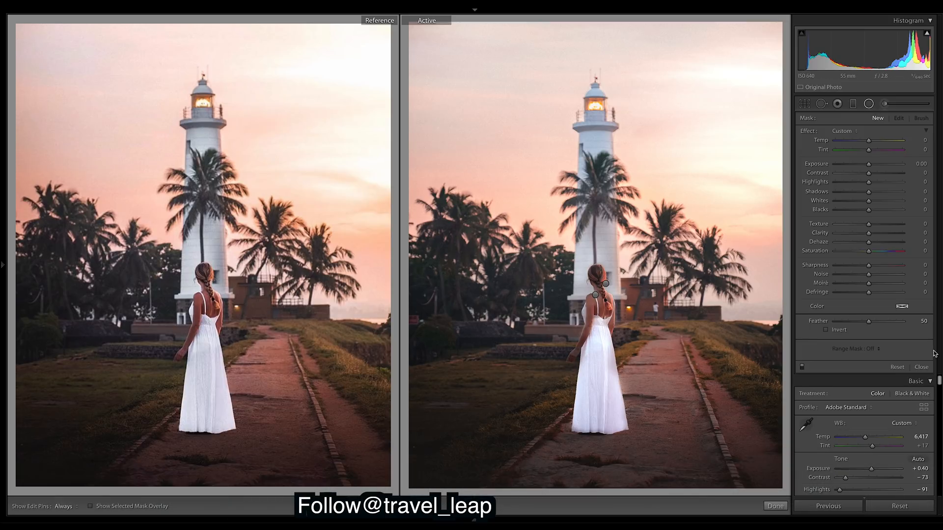
click(774, 506)
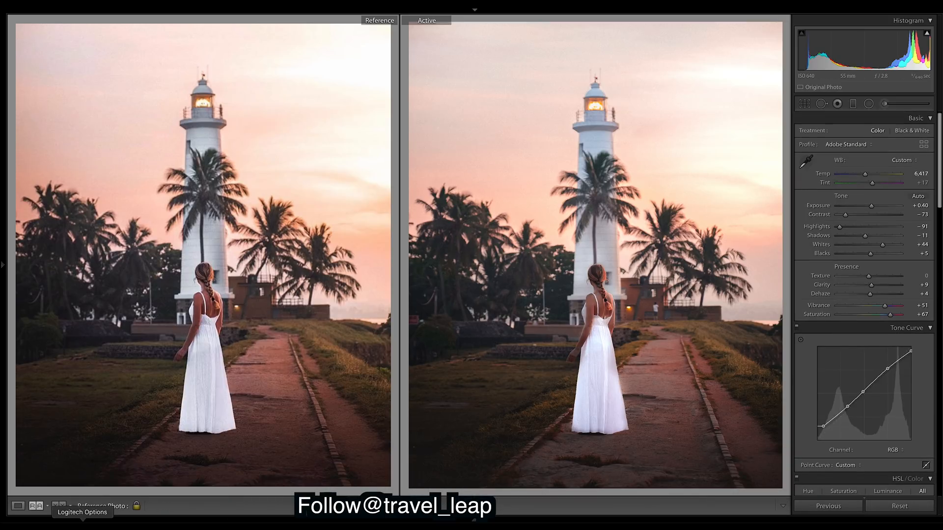
click(19, 505)
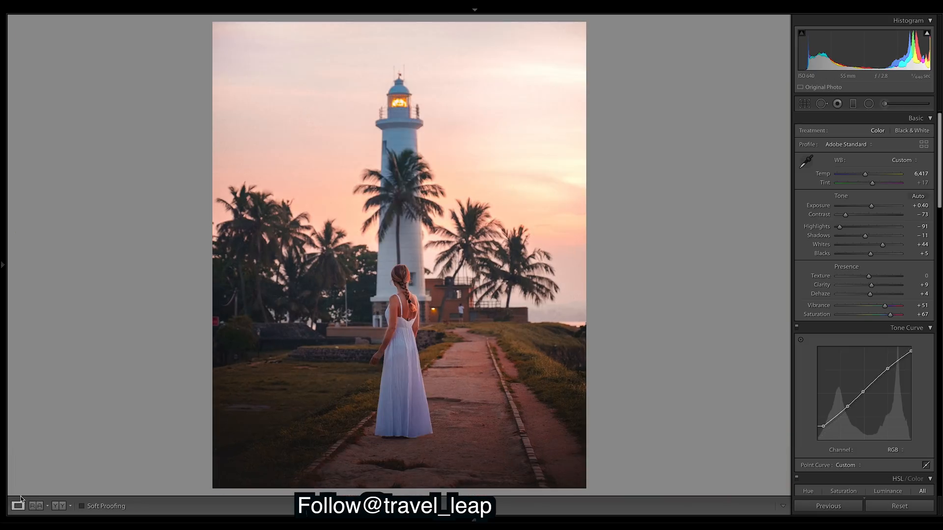
- Reset all effect settings of the radial filter over the bright right side of the sky to zero and finish editing it
click(869, 104)
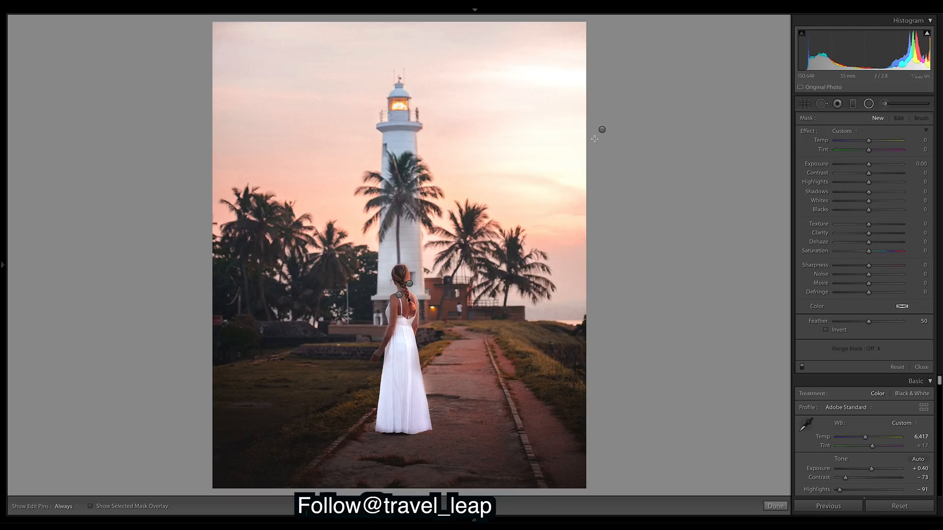
click(601, 129)
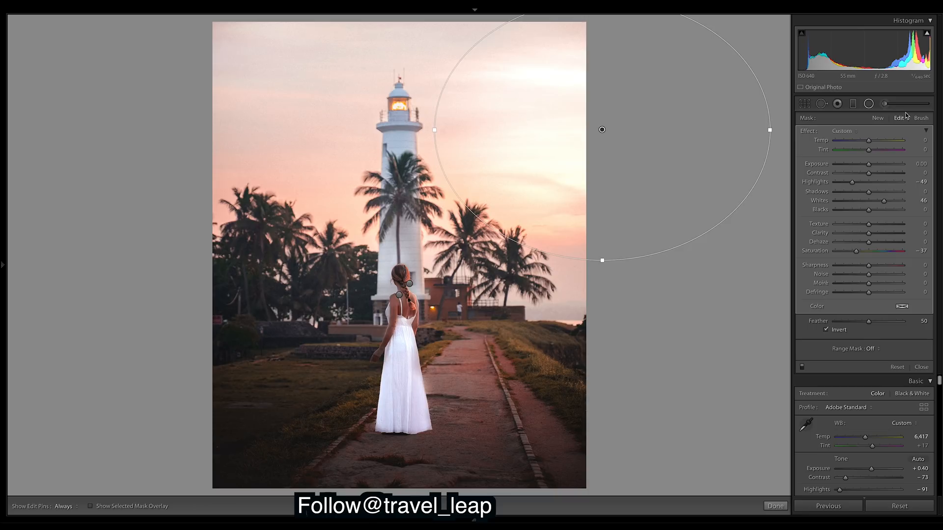
double_click(811, 131)
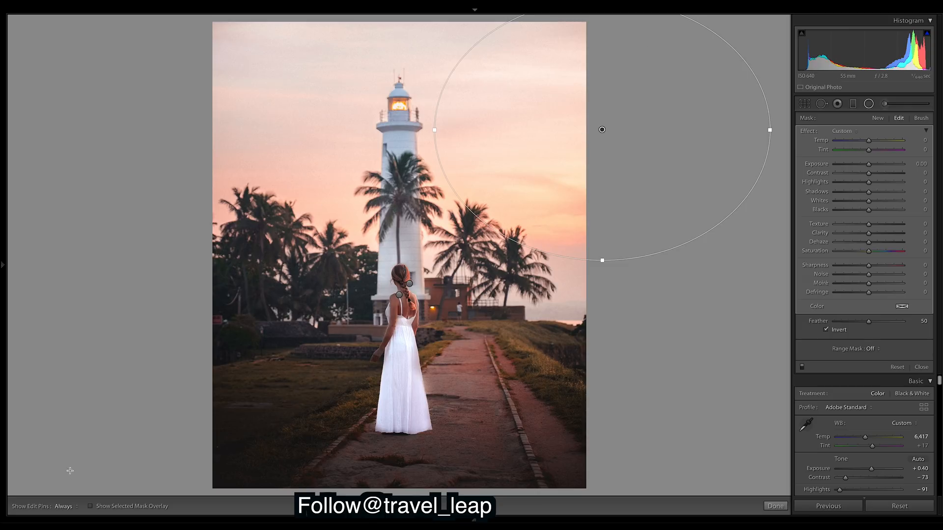
click(775, 506)
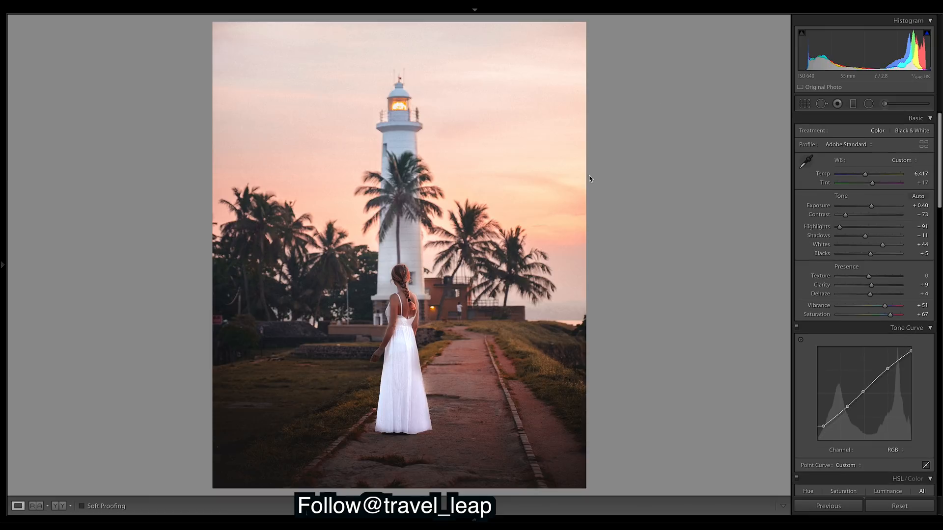
- Compare the edited photo with the reference side by side, and return to showing the edited photo alone
mouse_move(78, 505)
click(36, 505)
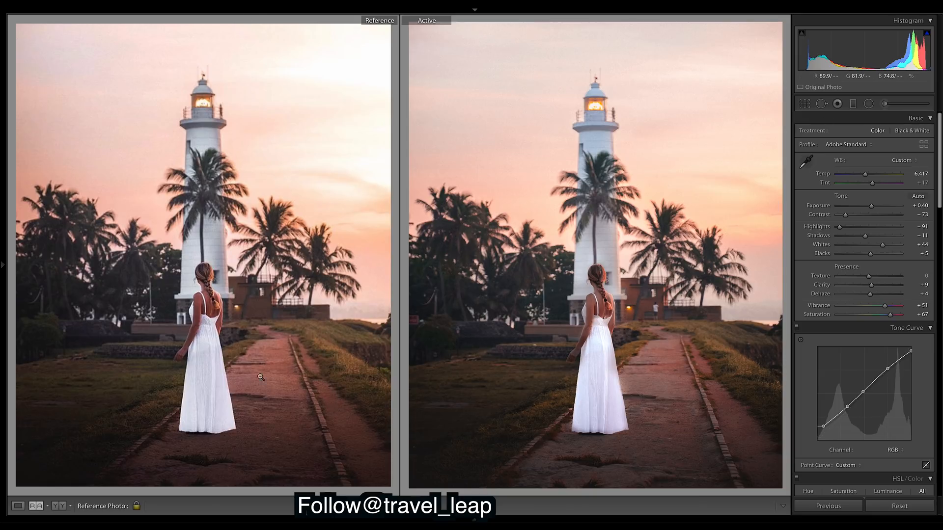
click(18, 505)
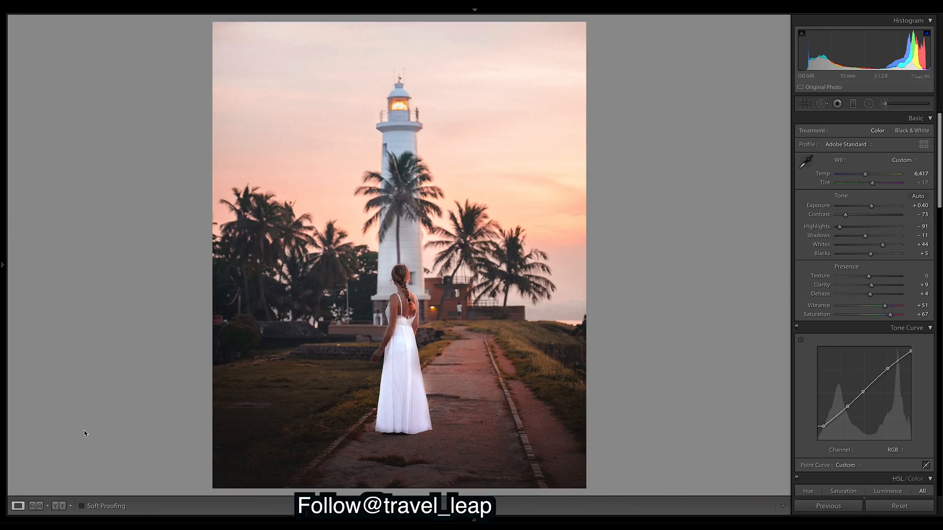
click(36, 505)
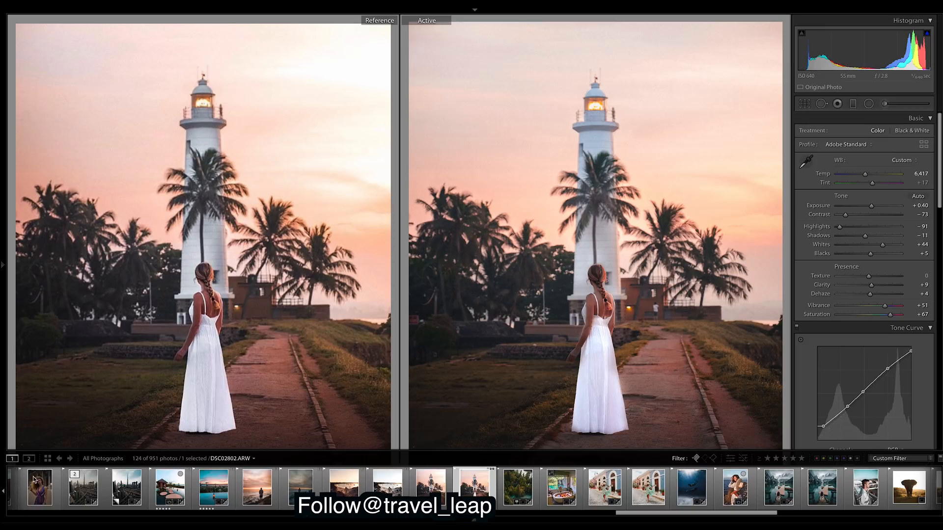
click(14, 509)
- Brighten the right side of the sky by setting its radial filter to Highlights −60, Whites 46 and Saturation −35
click(869, 104)
drag(603, 129, 769, 260)
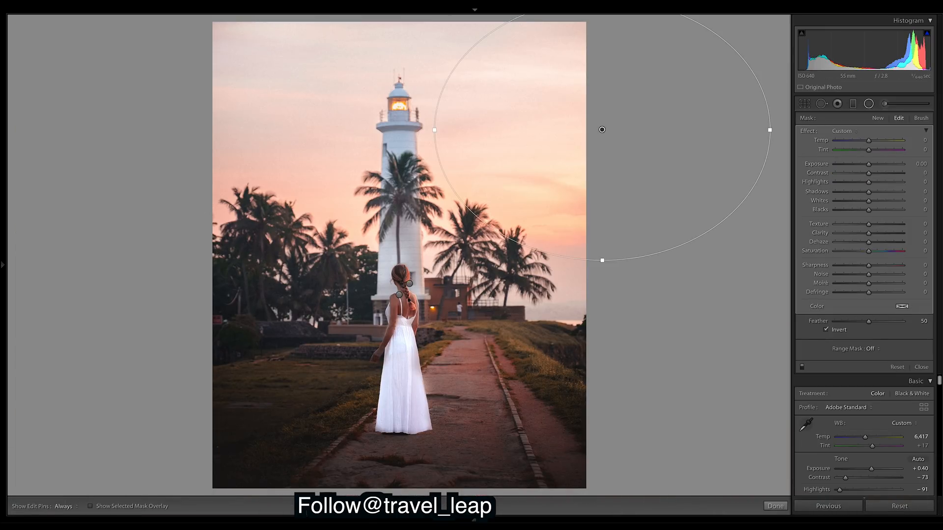
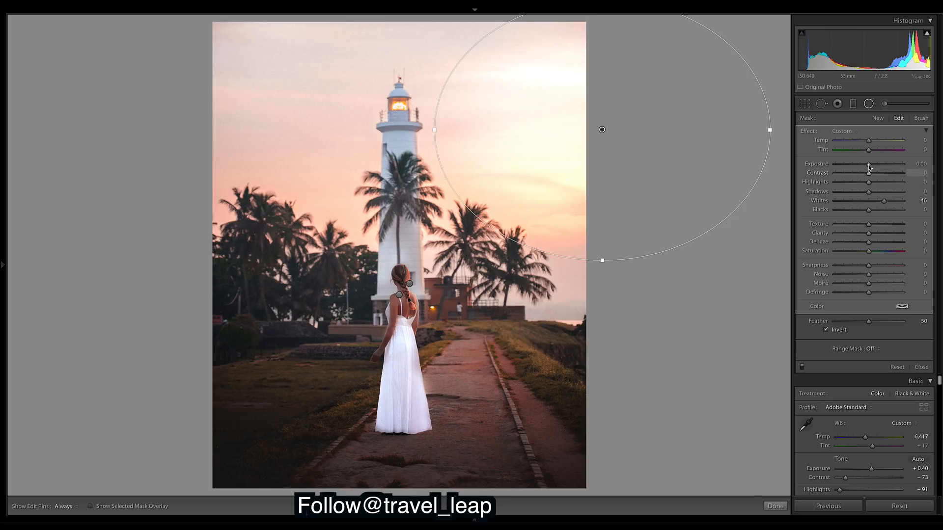
drag(855, 184, 820, 184)
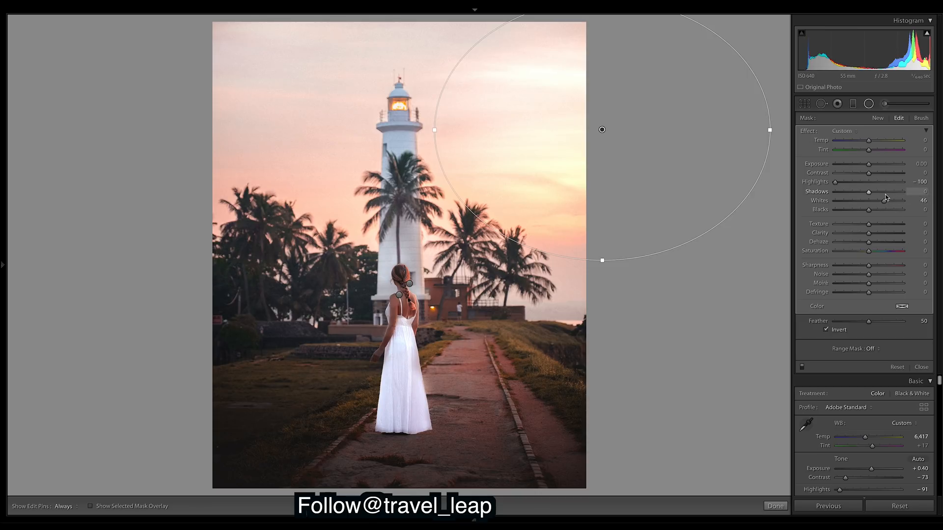
double_click(836, 183)
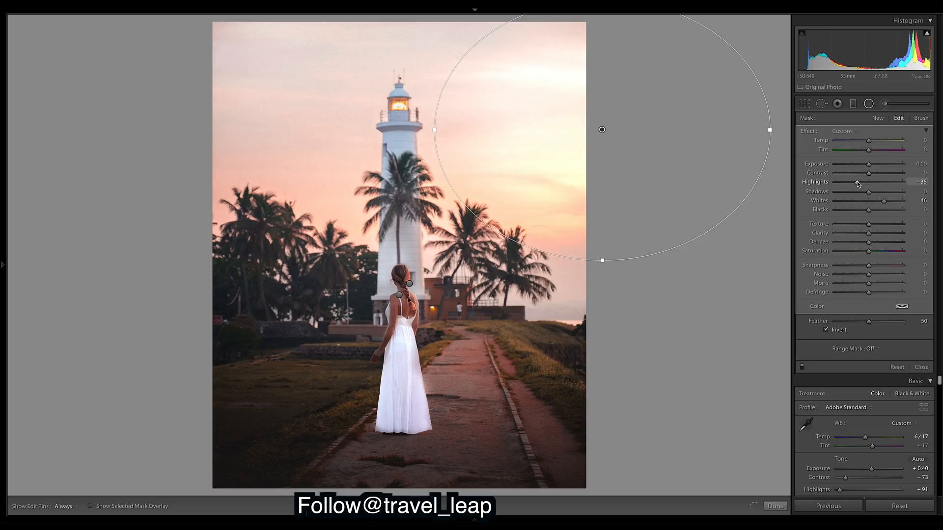
drag(857, 183, 850, 184)
double_click(869, 166)
drag(848, 182, 790, 178)
key(ctrl+z)
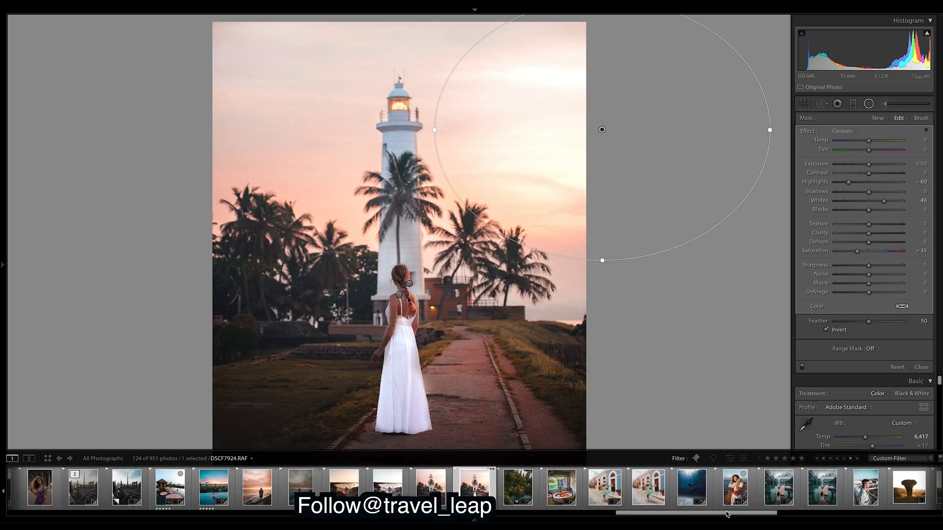
click(775, 505)
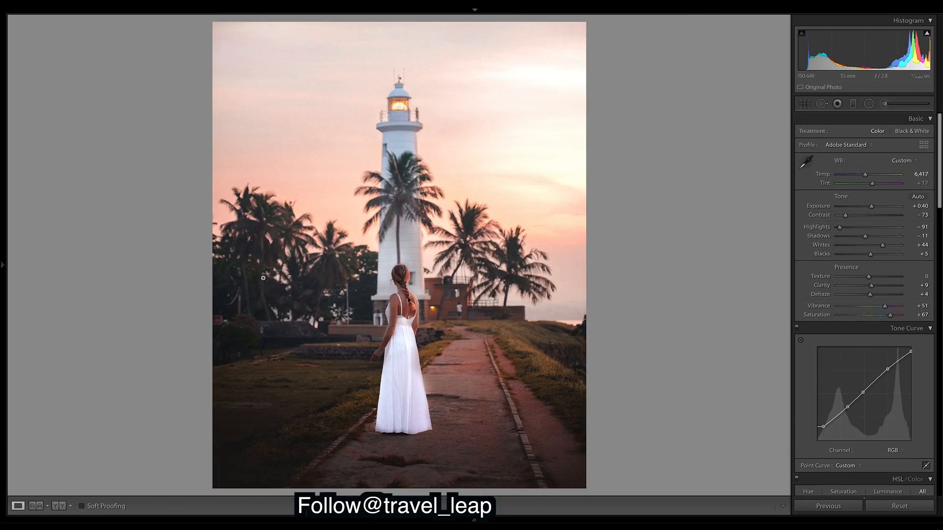
- Show the edited photo beside the reference again and review its existing brush and radial filter adjustments
click(35, 506)
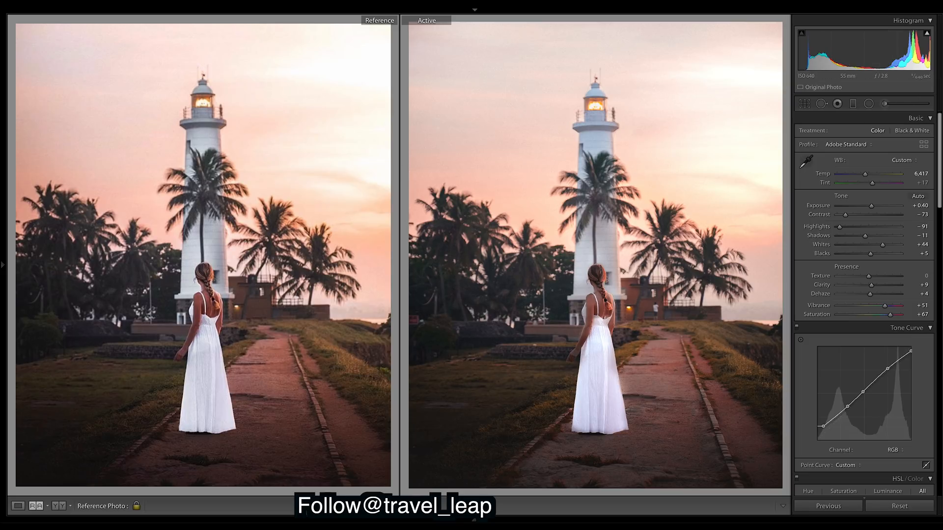
click(884, 104)
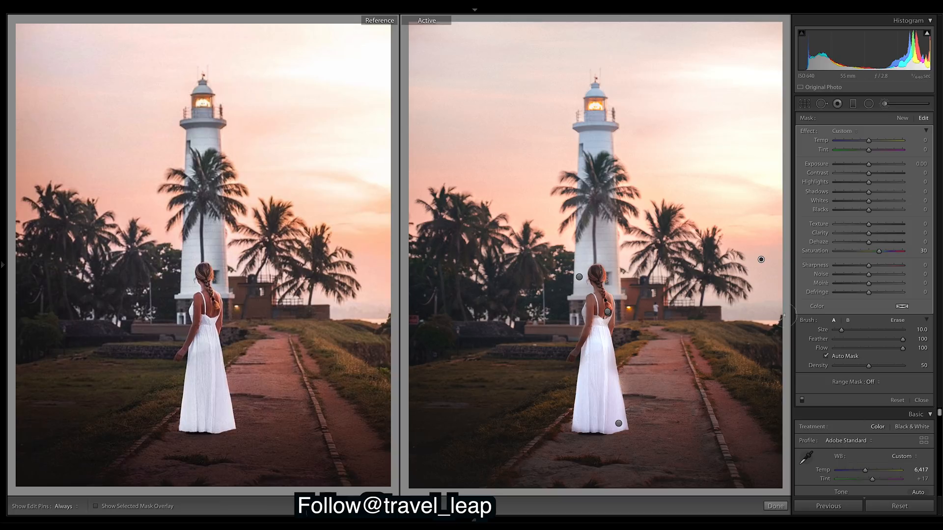
click(775, 506)
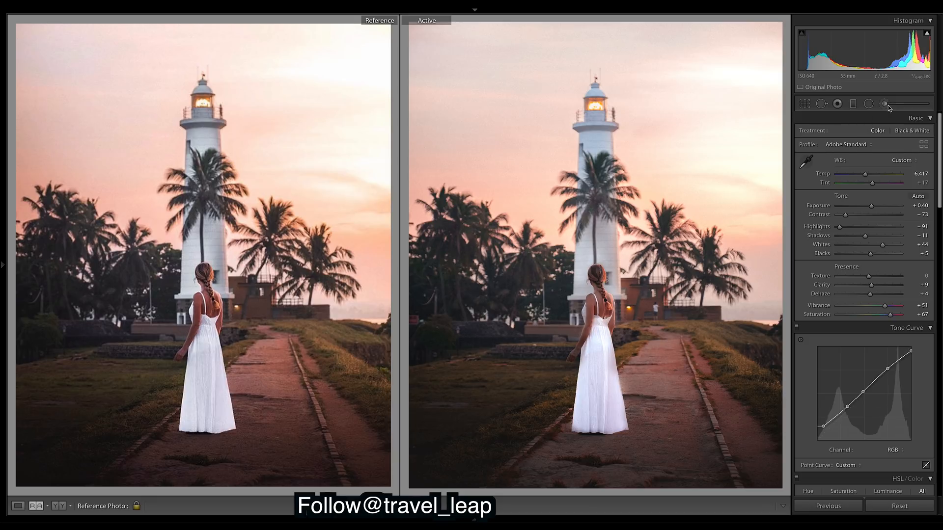
click(853, 104)
click(869, 104)
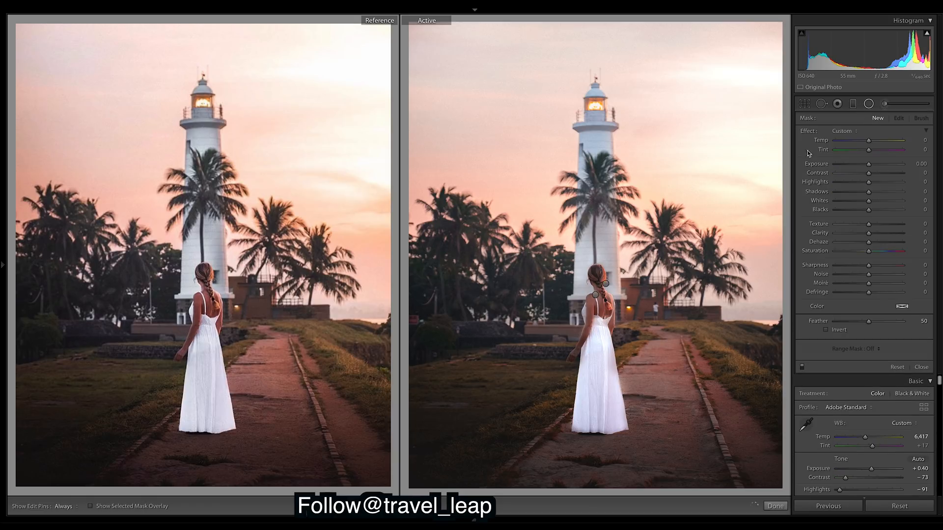
- Check the overlay of the lighthouse's brush mask, set its Whites to 26 and lower its Blacks for more contrast
click(886, 106)
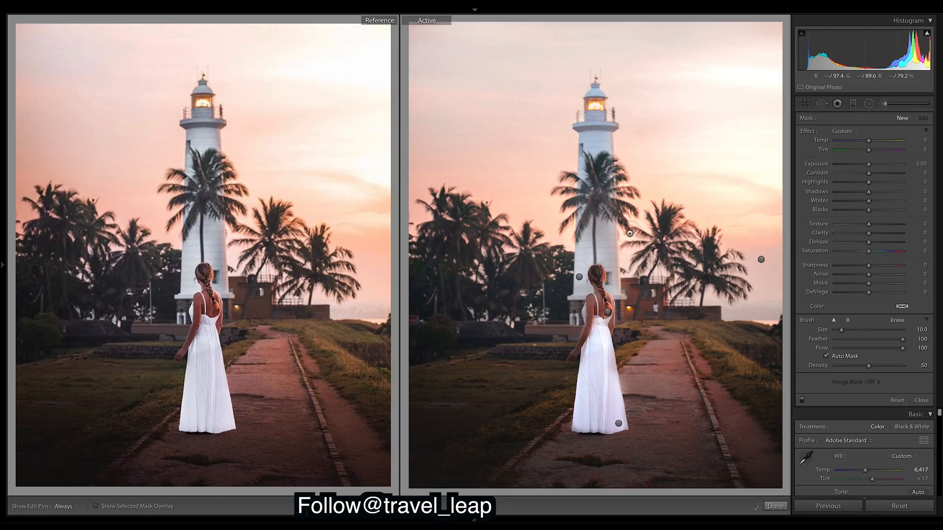
click(579, 277)
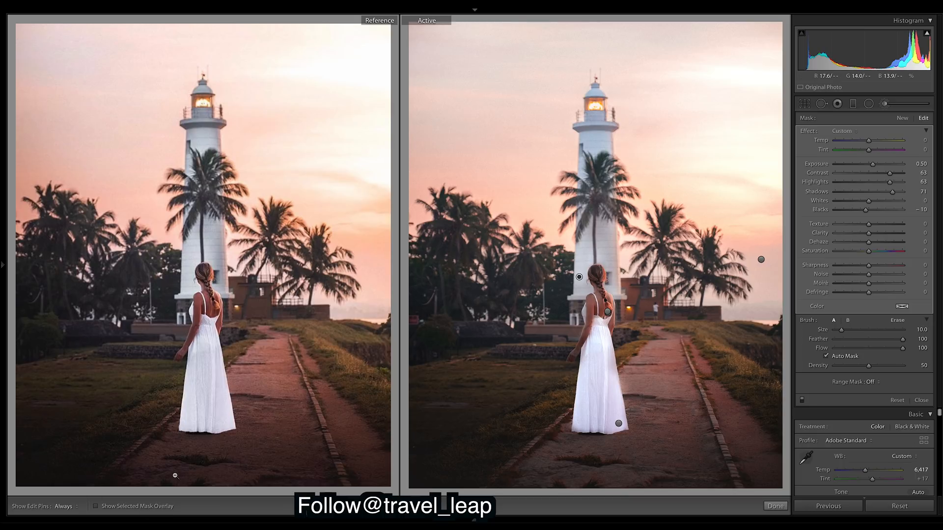
key(o)
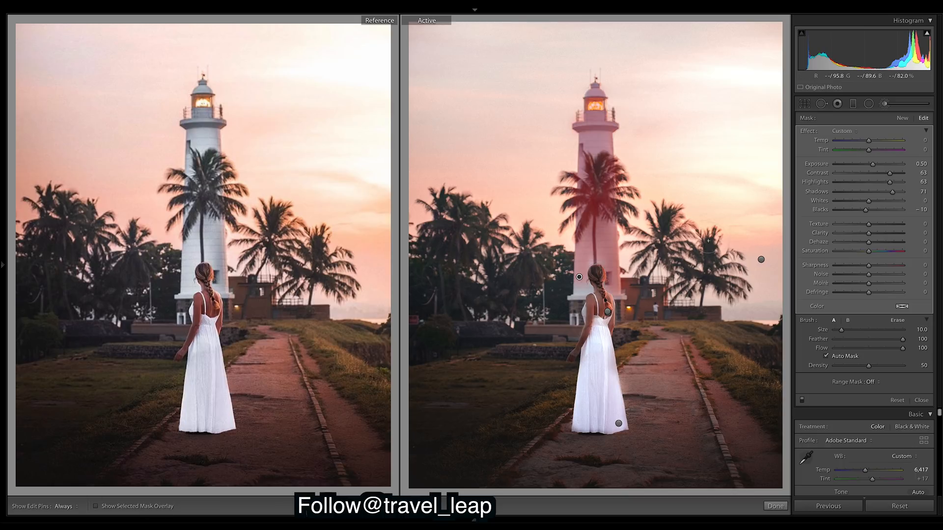
key(o)
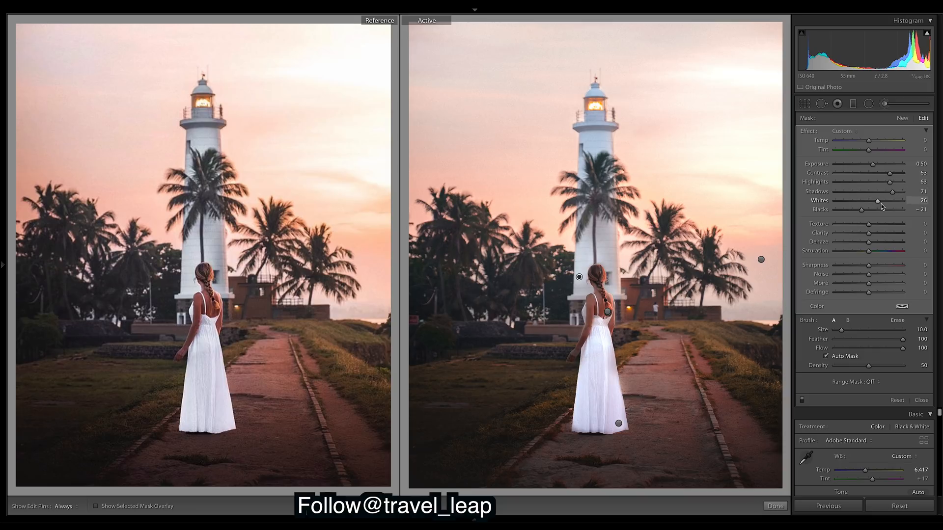
drag(861, 209, 856, 212)
drag(855, 210, 855, 211)
click(775, 506)
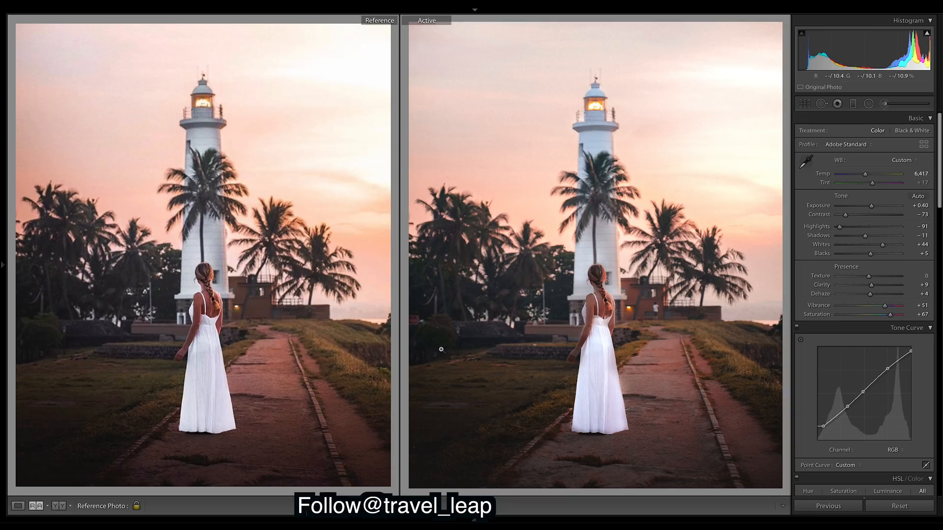
- Compare the active photo before and after editing by switching repeatedly between the two states
key(backslash)
key(backslash)
key(backslash)
key(backslash)
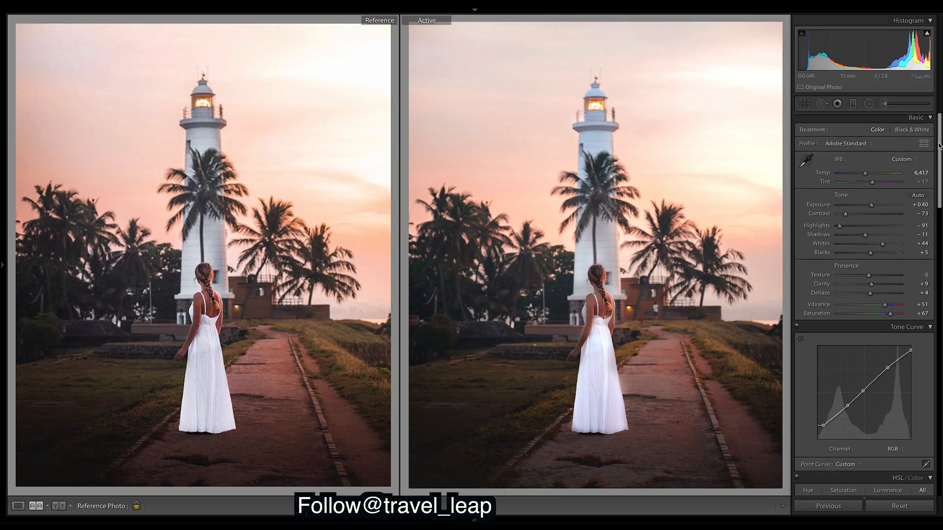
- Review the point curves of the individual colour channels in the Tone Curve, including Red and Blue
scroll(935, 157, down, 3)
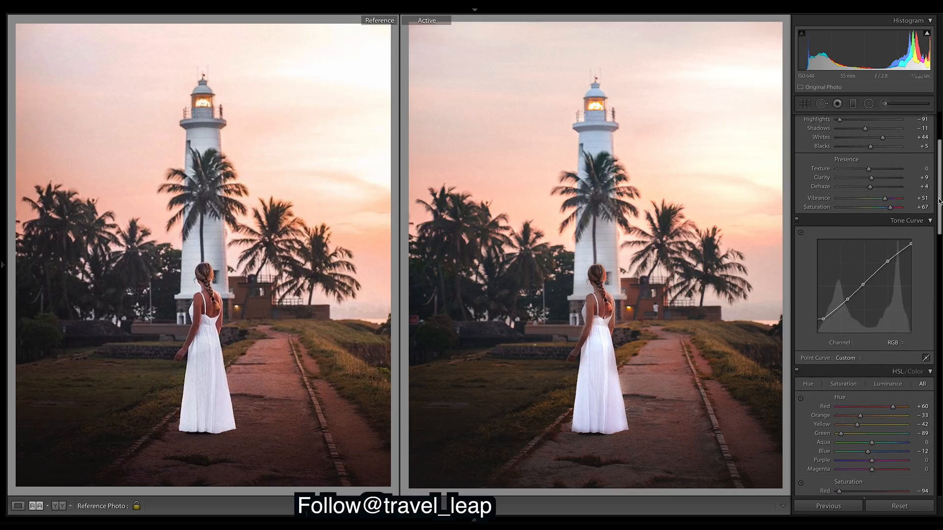
scroll(938, 200, up, 1)
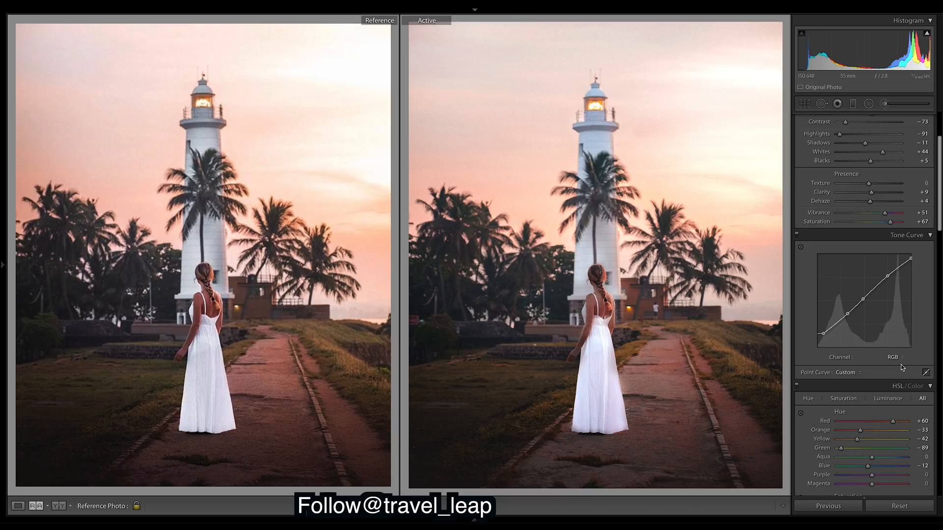
click(897, 360)
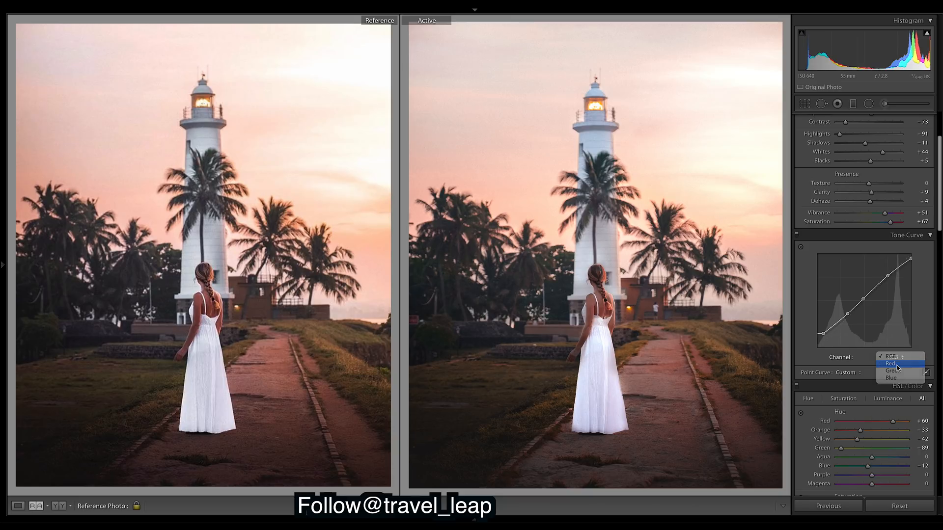
click(898, 367)
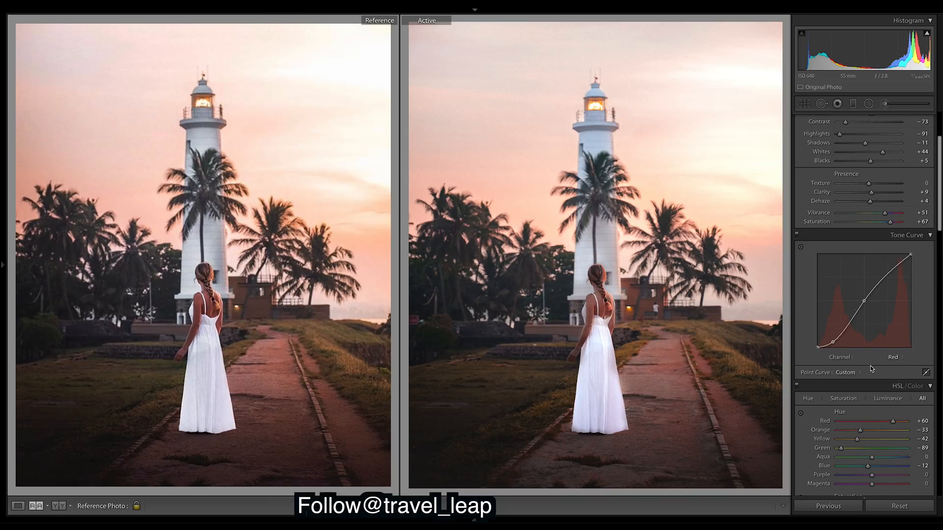
click(898, 353)
click(899, 377)
click(899, 372)
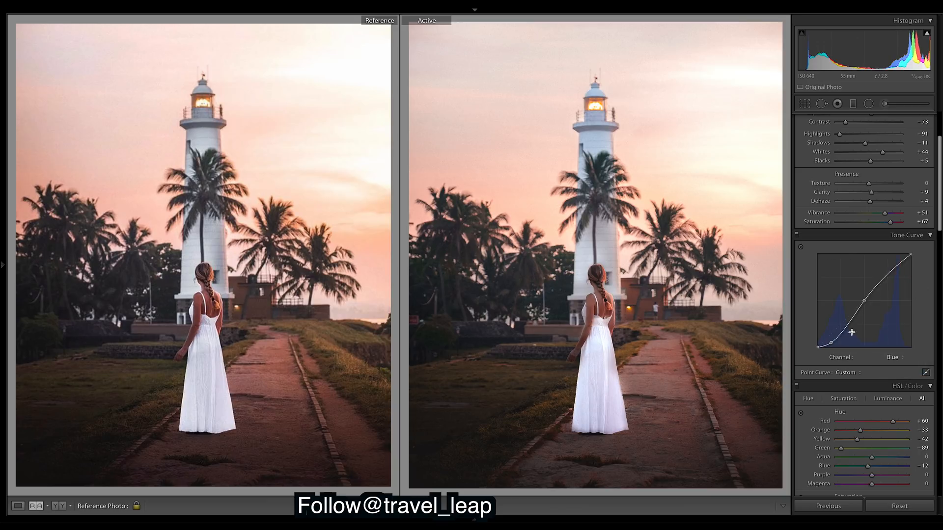
- Try moving the black point of the RGB tone curve down to the bottom-left corner, and undo the change
click(903, 357)
click(900, 337)
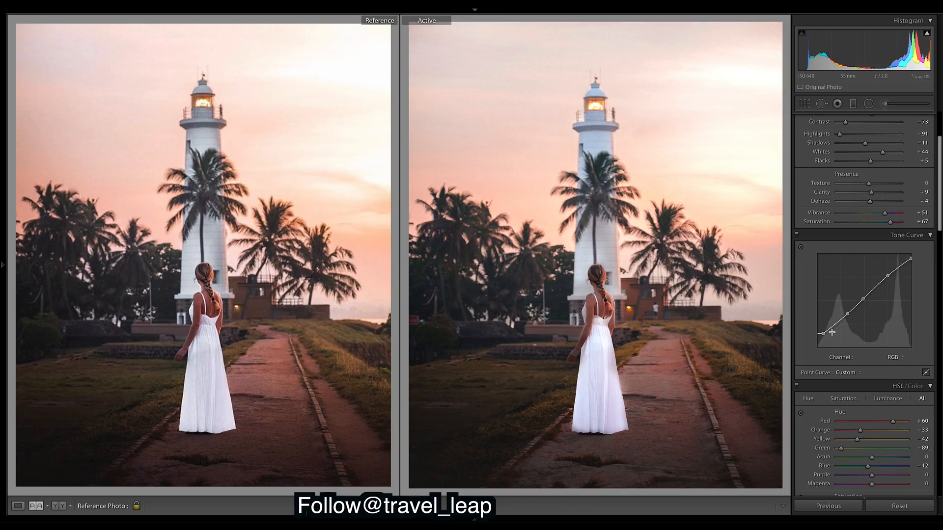
drag(823, 334, 801, 360)
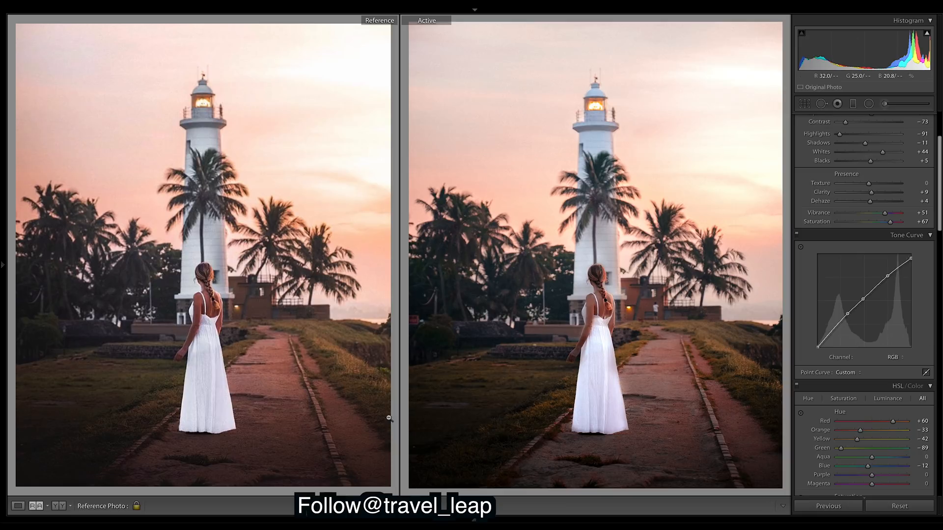
key(ctrl+z)
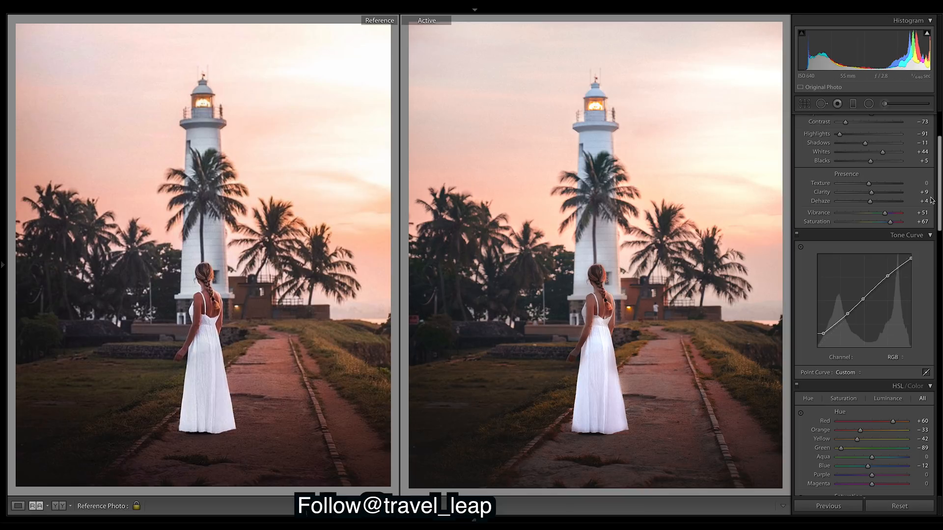
- Try Yellow Luminance at +100 and undo it, and lower Blue Luminance to −77 in the HSL settings
drag(940, 198, 940, 182)
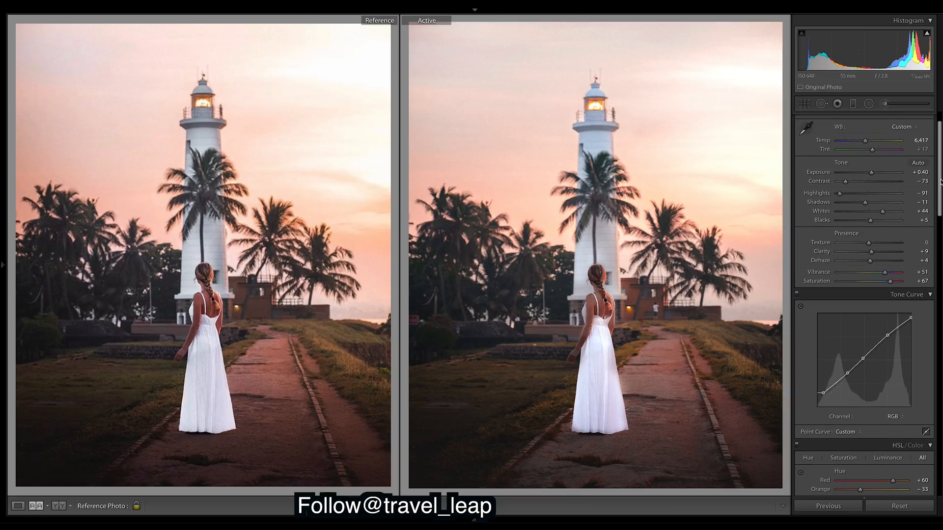
drag(939, 182, 939, 275)
scroll(864, 295, up, 5)
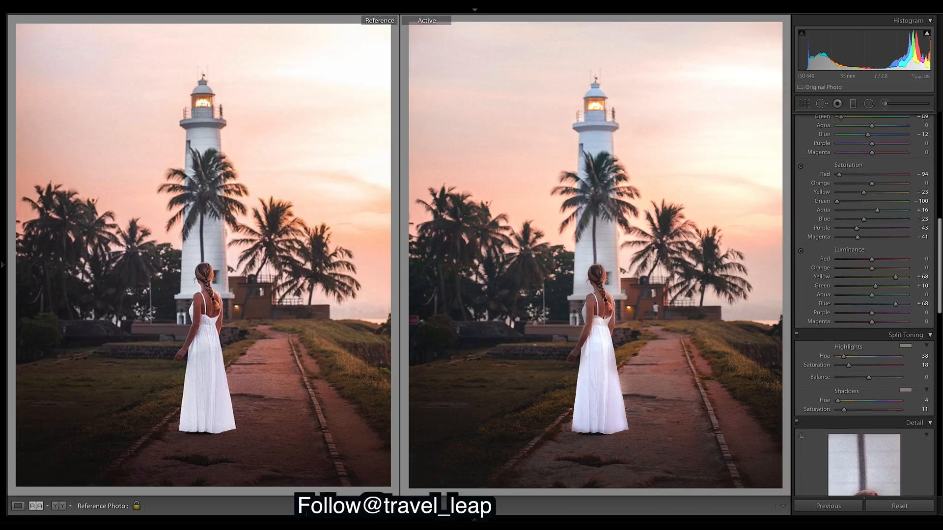
drag(889, 374, 936, 369)
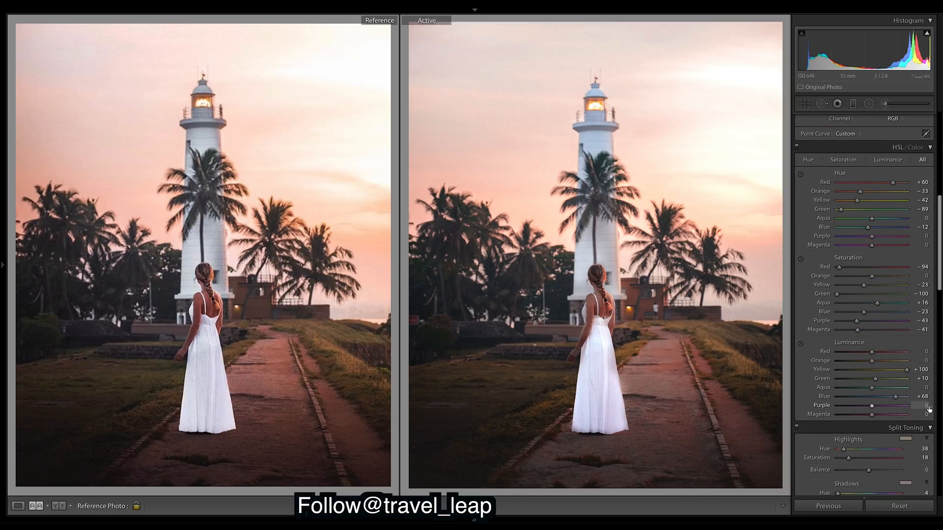
key(ctrl+z)
drag(895, 396, 844, 397)
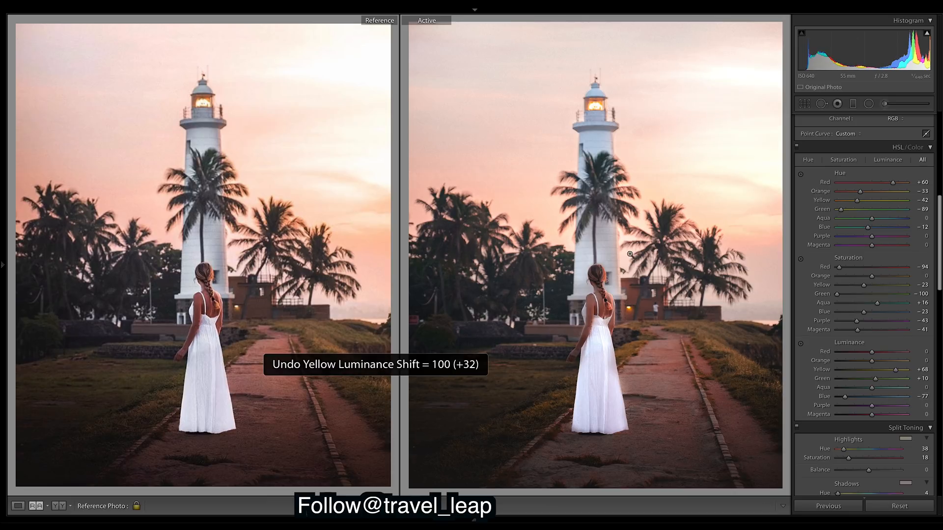
- Undo the last Blue Luminance change in the HSL settings
key(ctrl+z)
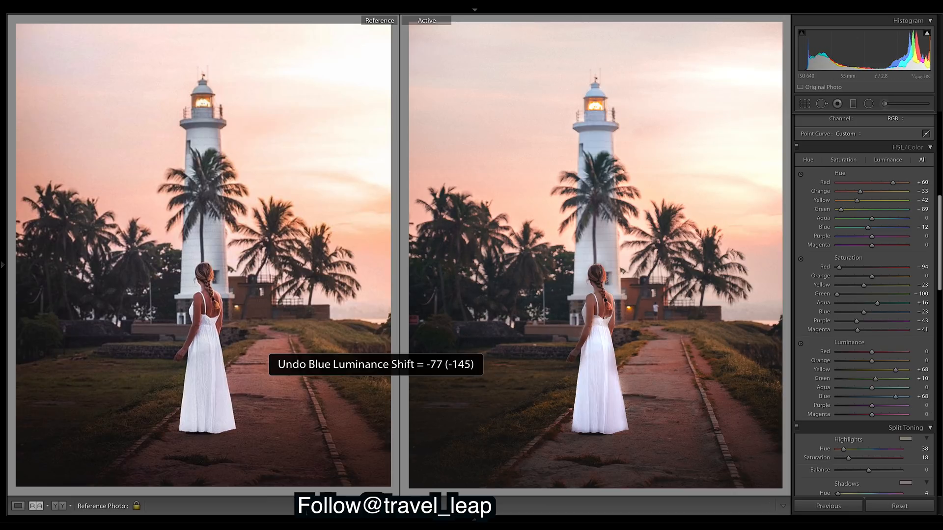
- Review the Split Toning, Detail, Lens Corrections, Transform, Effects and Calibration settings, and compare the active photo before and after editing
scroll(940, 295, down, 8)
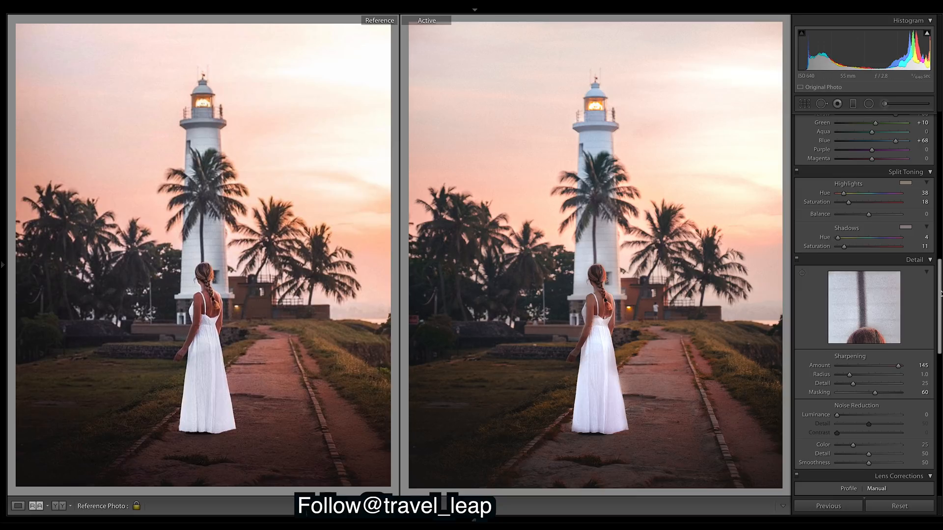
scroll(941, 294, down, 10)
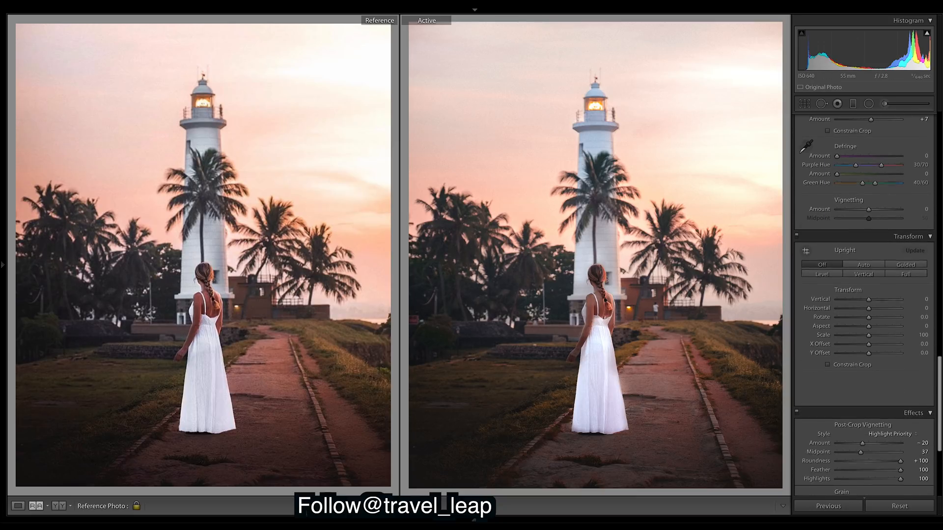
scroll(864, 305, down, 8)
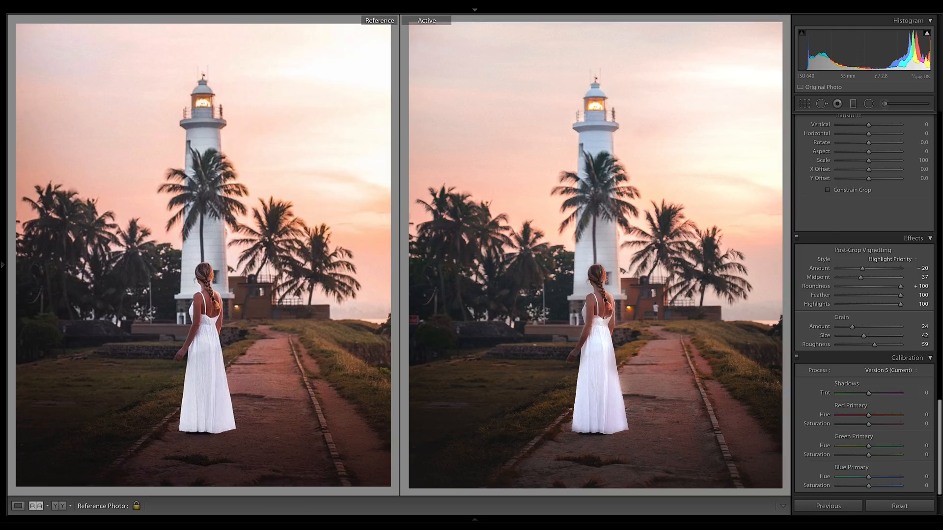
key(backslash)
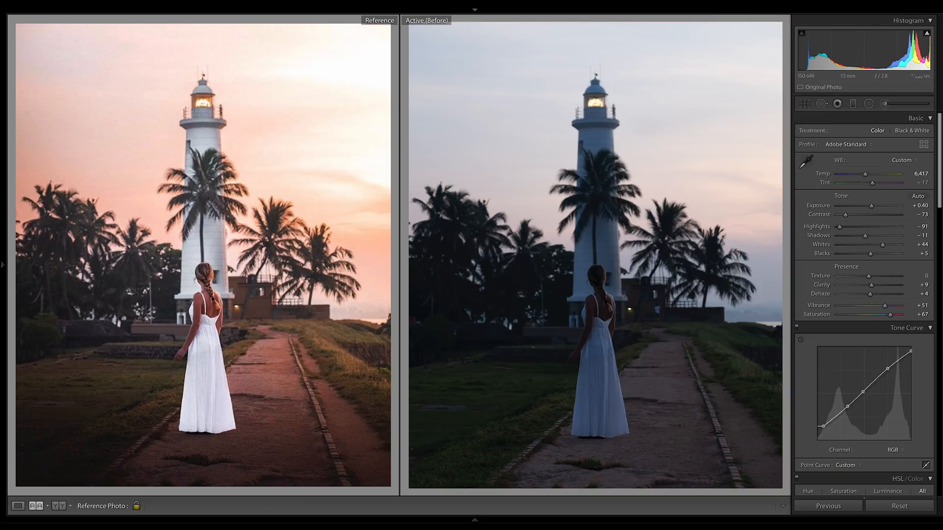
key(backslash)
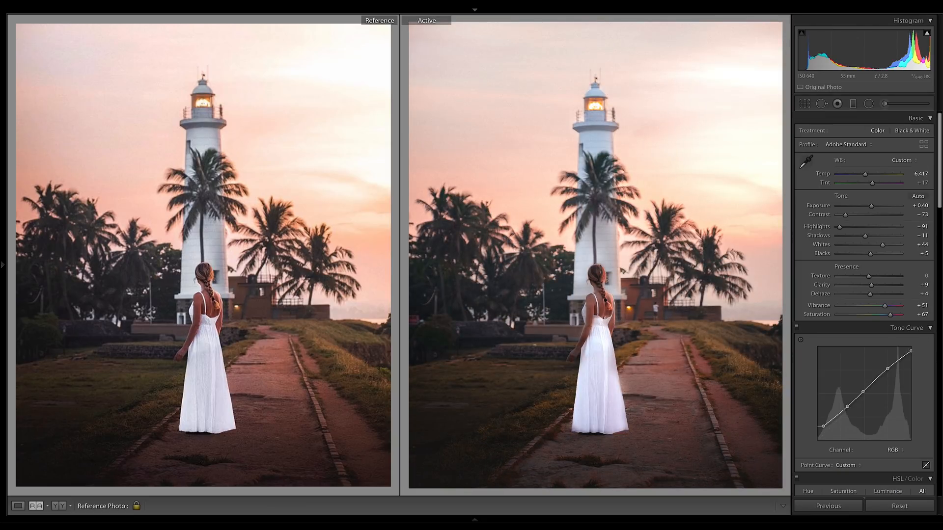